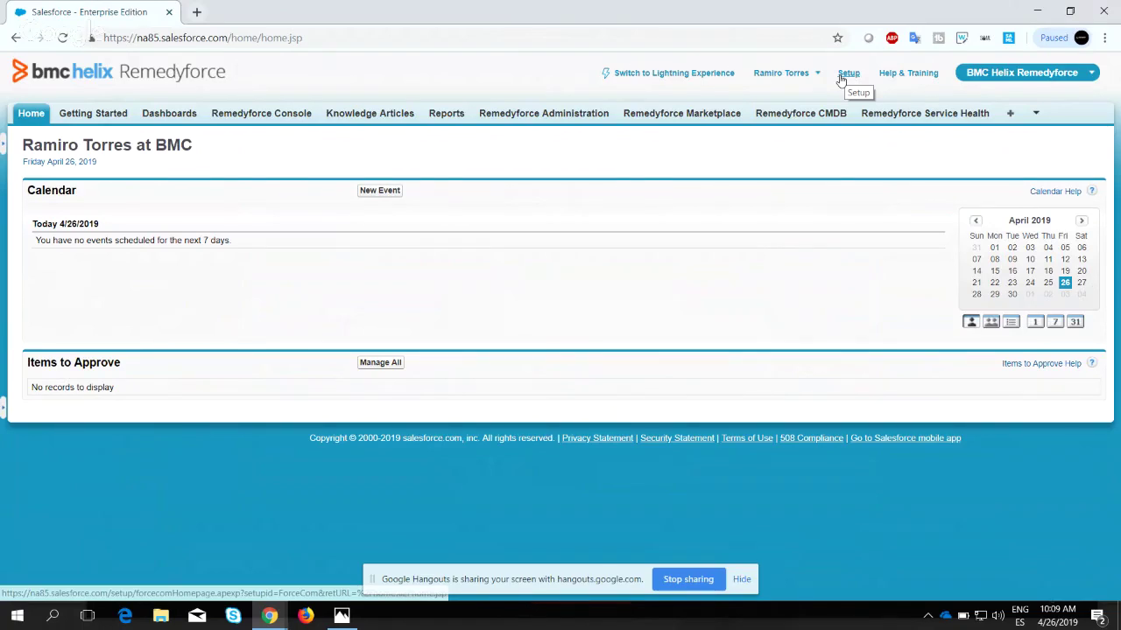
From Setup, search Quick Find for 'email service' and open Develop > Email Services.
left_click(842, 78)
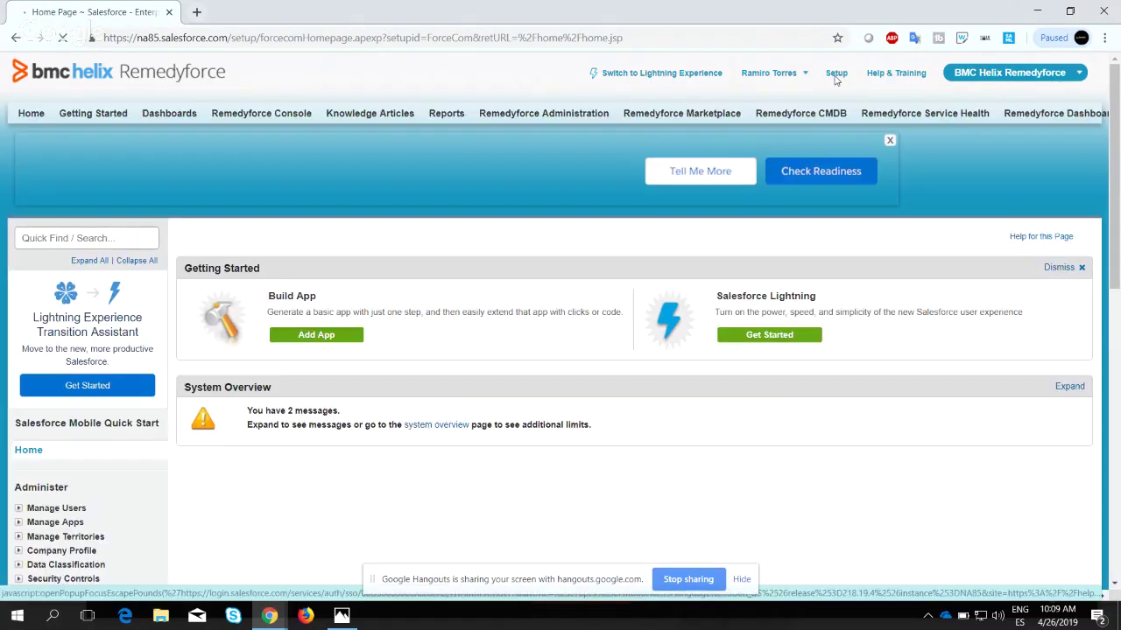
left_click(91, 239)
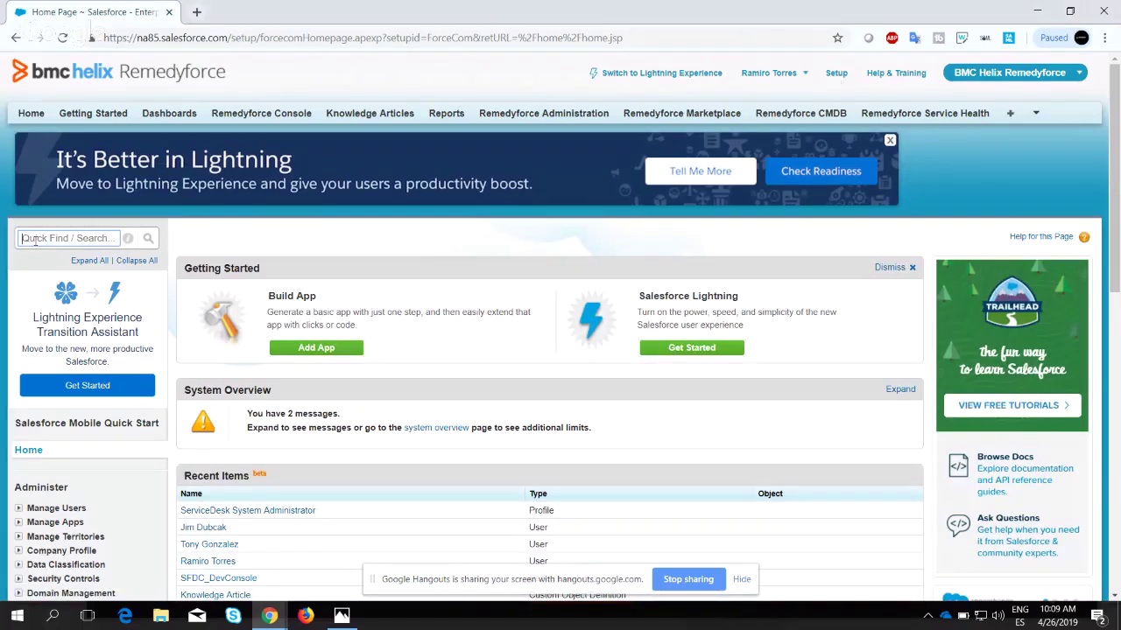
type("email service")
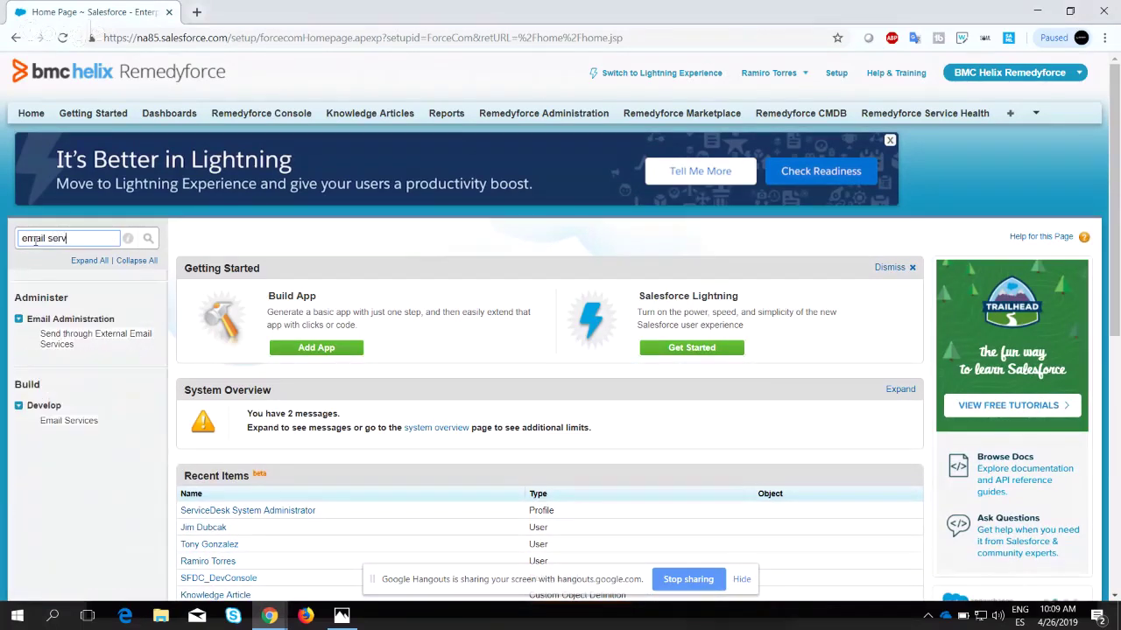
left_click(83, 420)
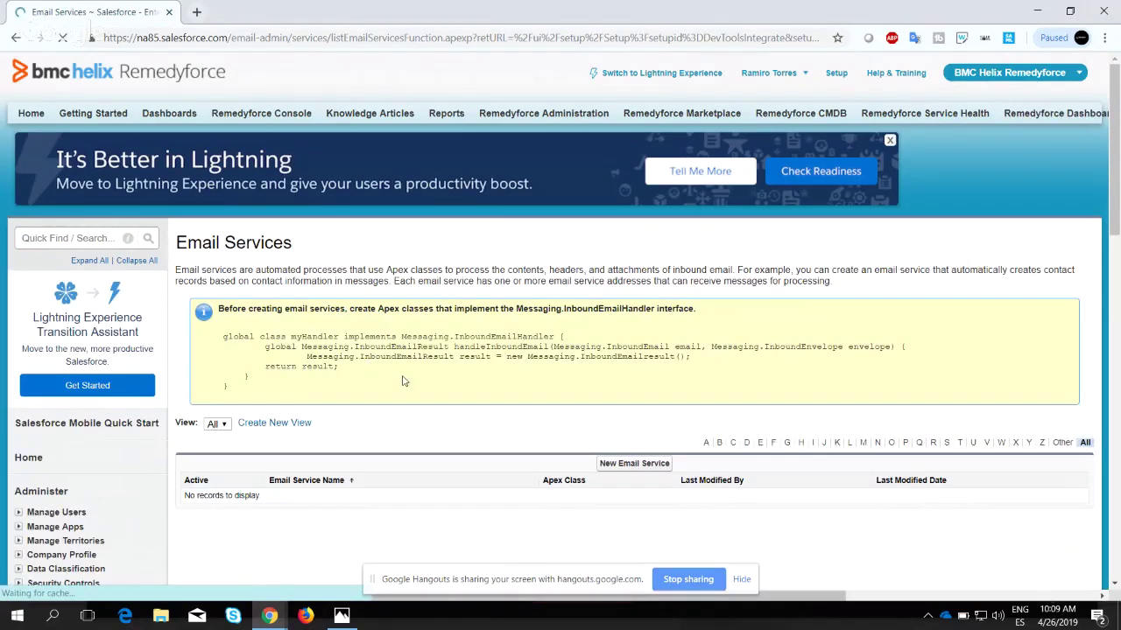
scroll(400, 380, "down", 2)
scroll(404, 380, "down", 1)
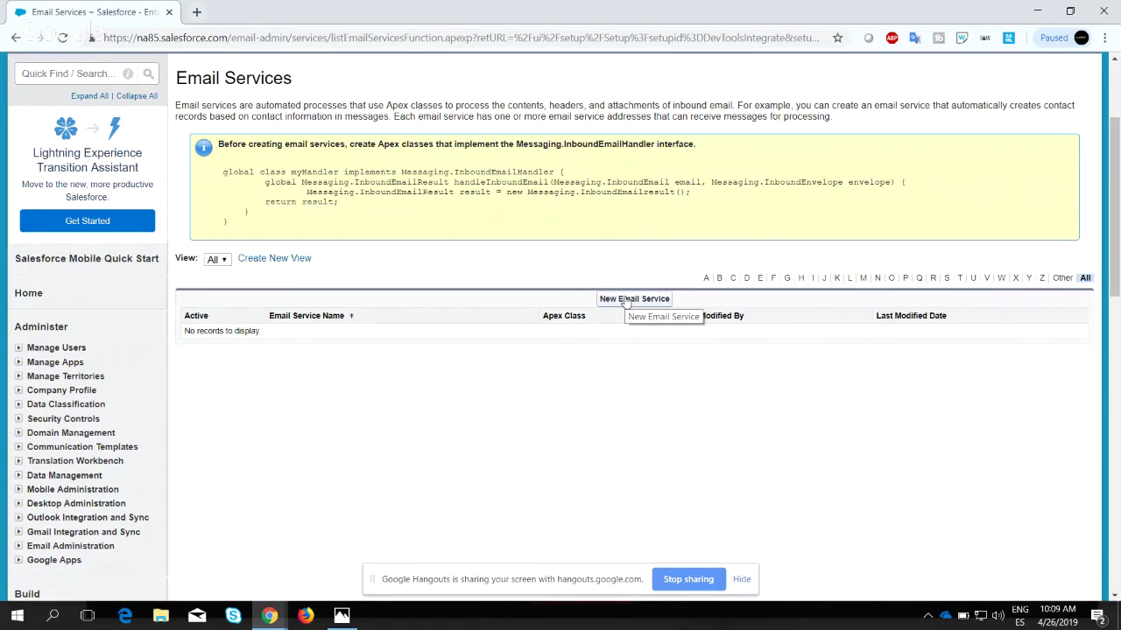
Start a new email service named EmailConversation and bring up the Apex class lookup.
left_click(625, 300)
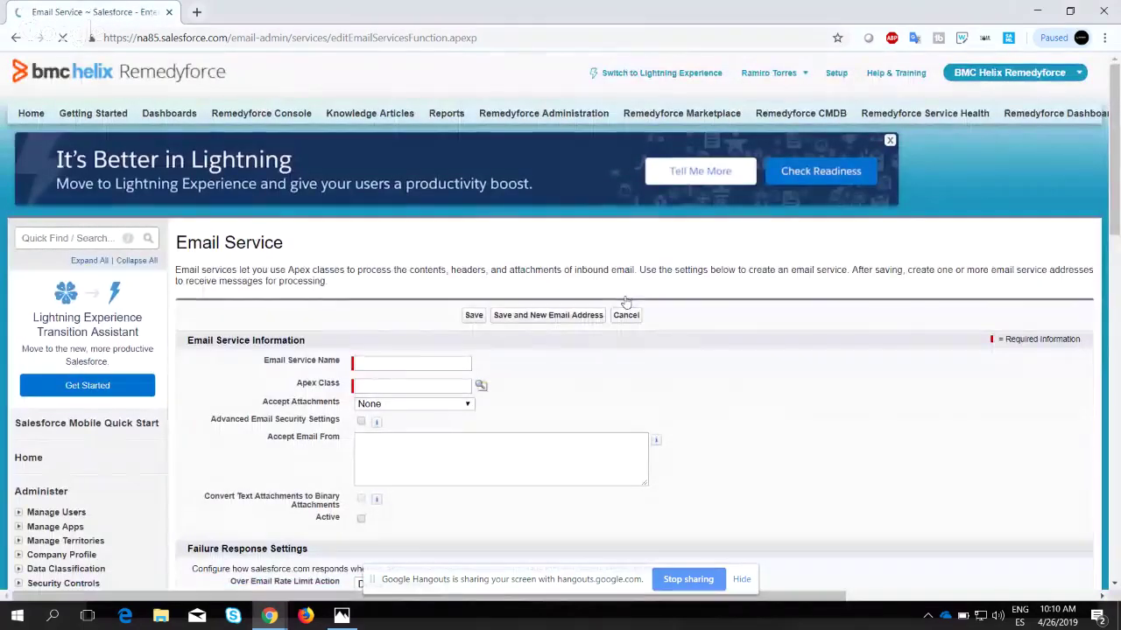
left_click(371, 365)
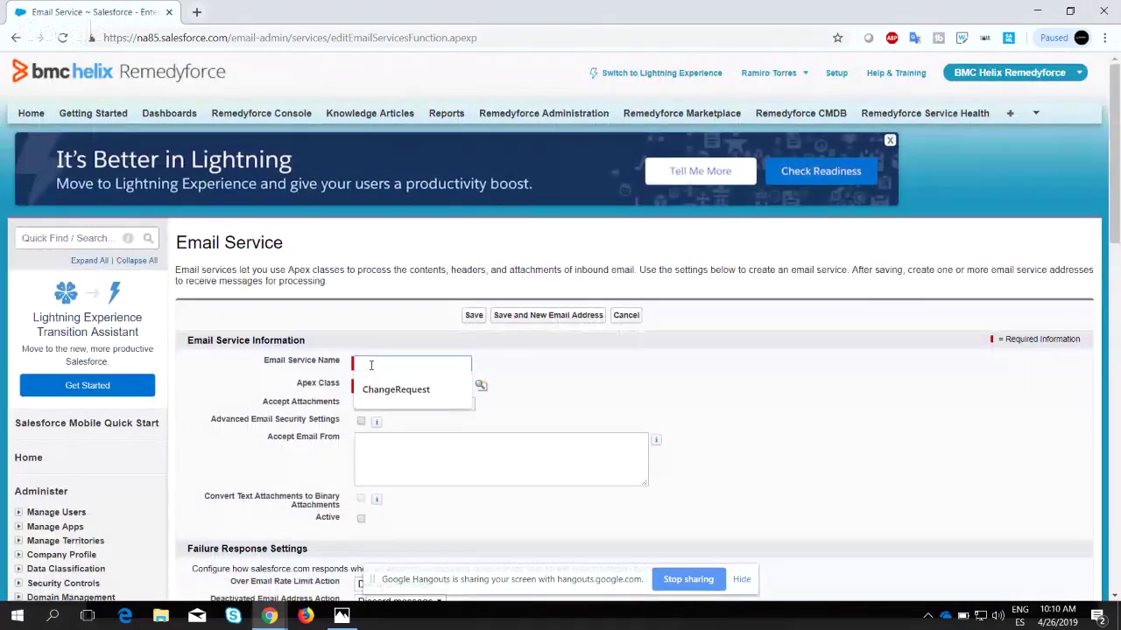
type("Con")
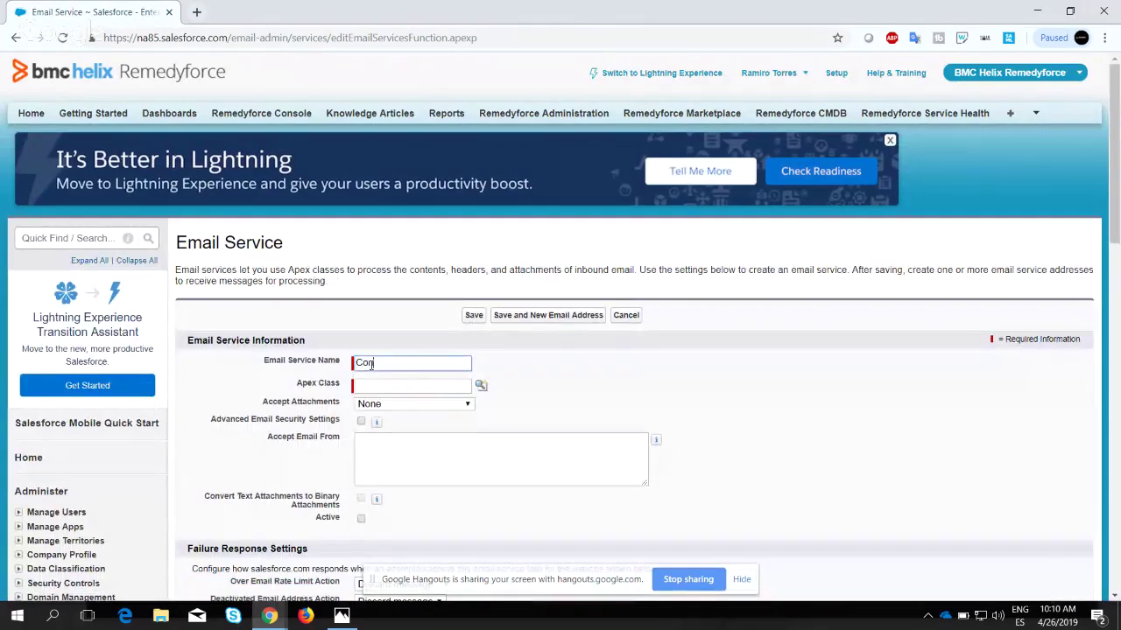
type("versation")
type("Email")
key("Tab")
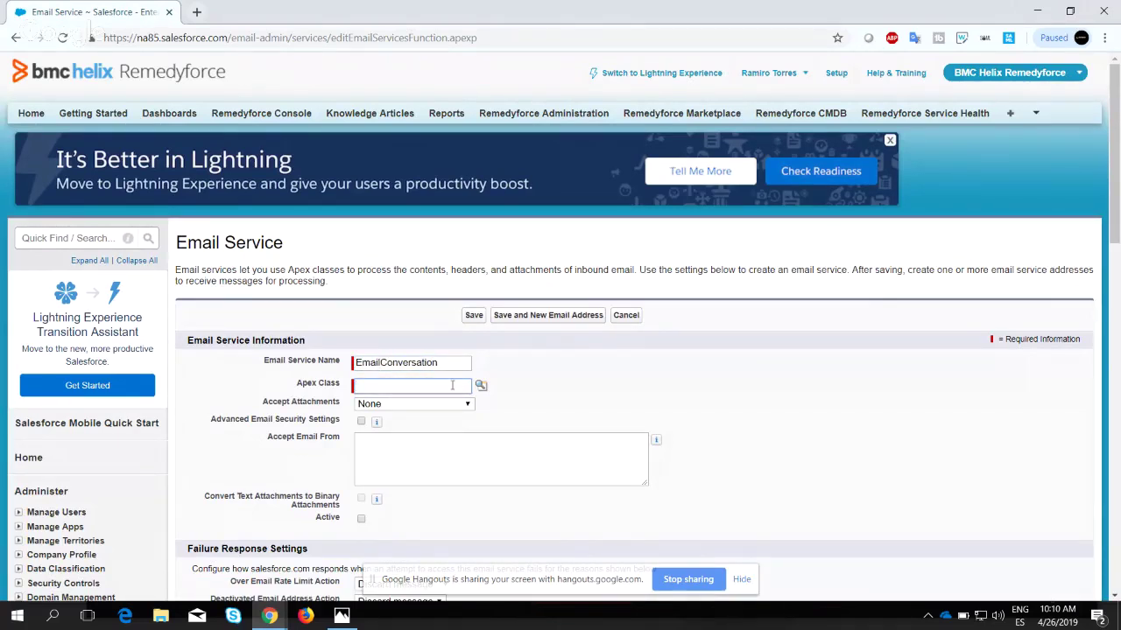
scroll(526, 387, "down", 2)
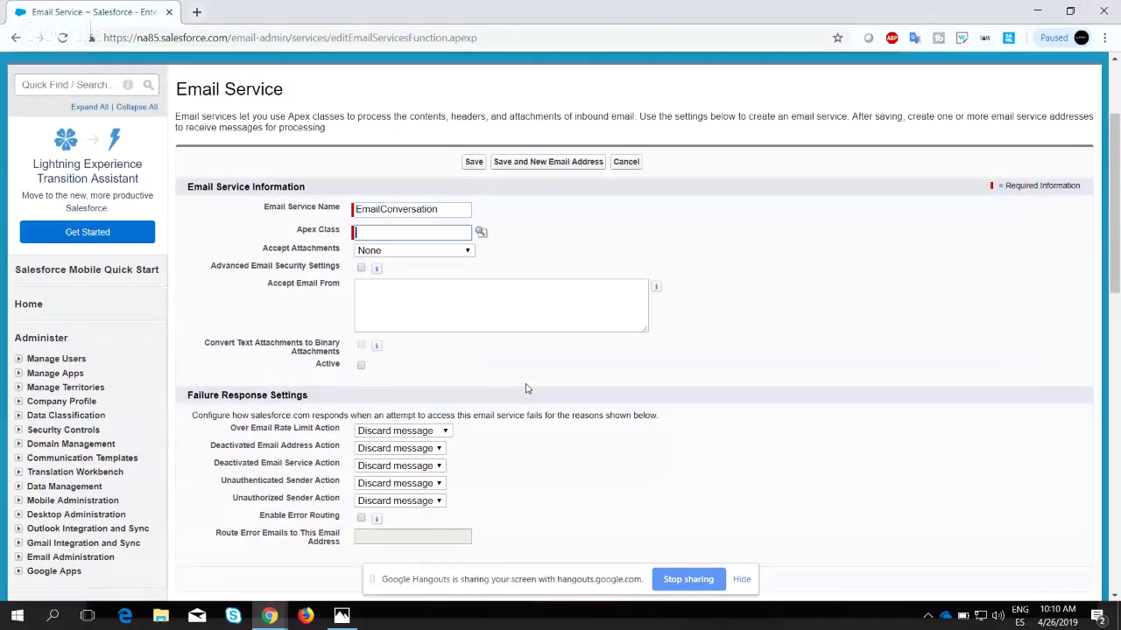
left_click(481, 232)
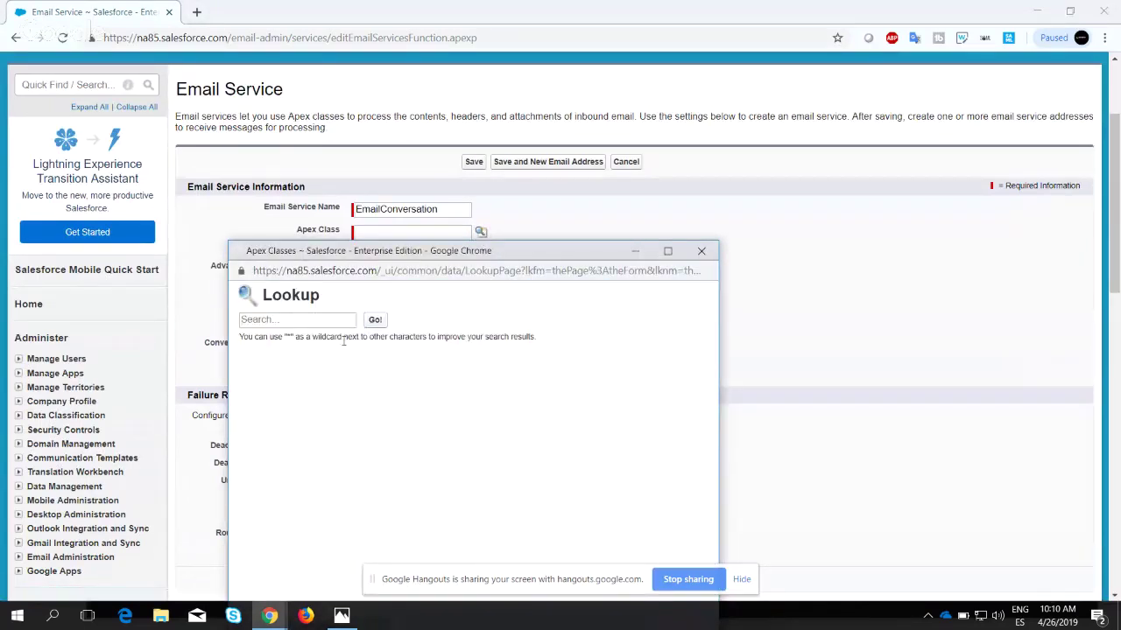
Search the Apex class lookup for EmailListener and select it as the service's class.
left_click(312, 321)
type("Email")
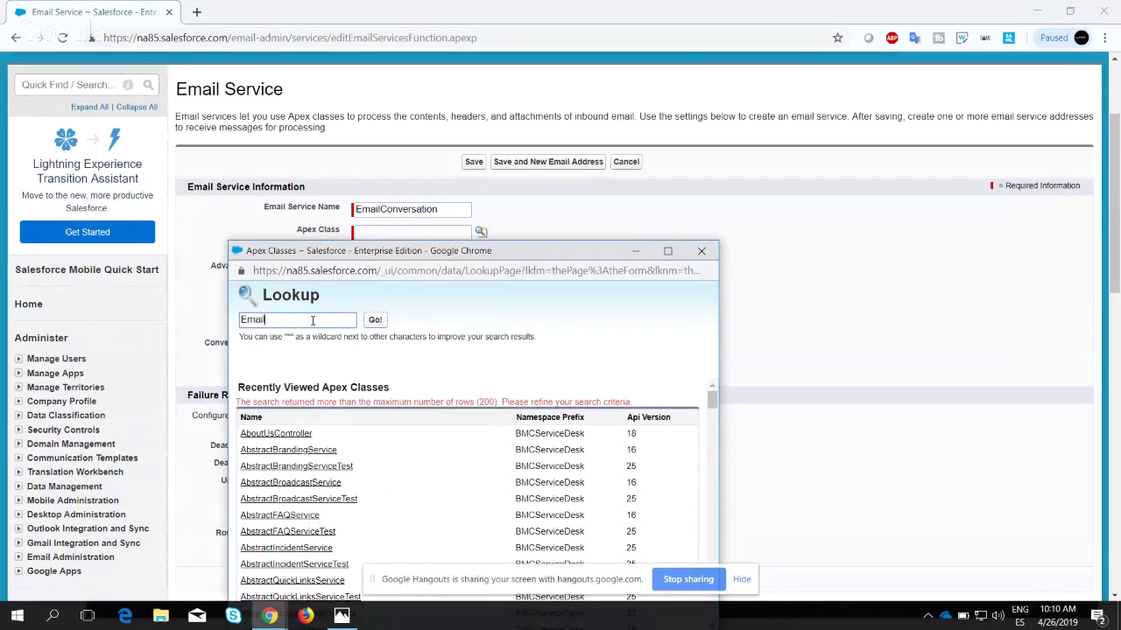
type("Listener")
left_click(375, 320)
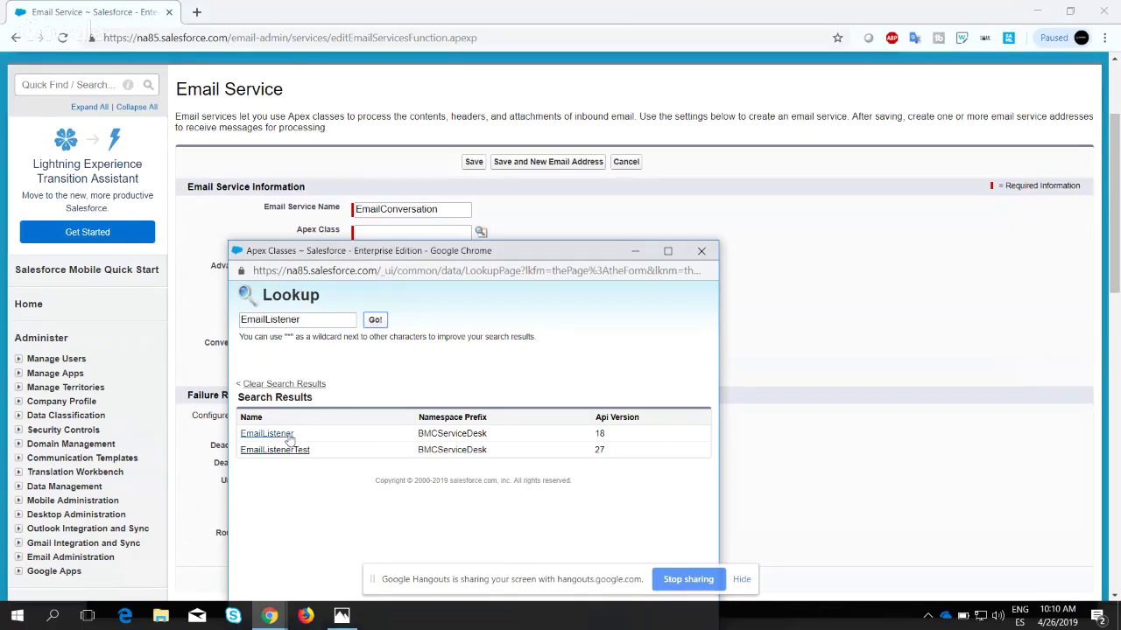
left_click(282, 436)
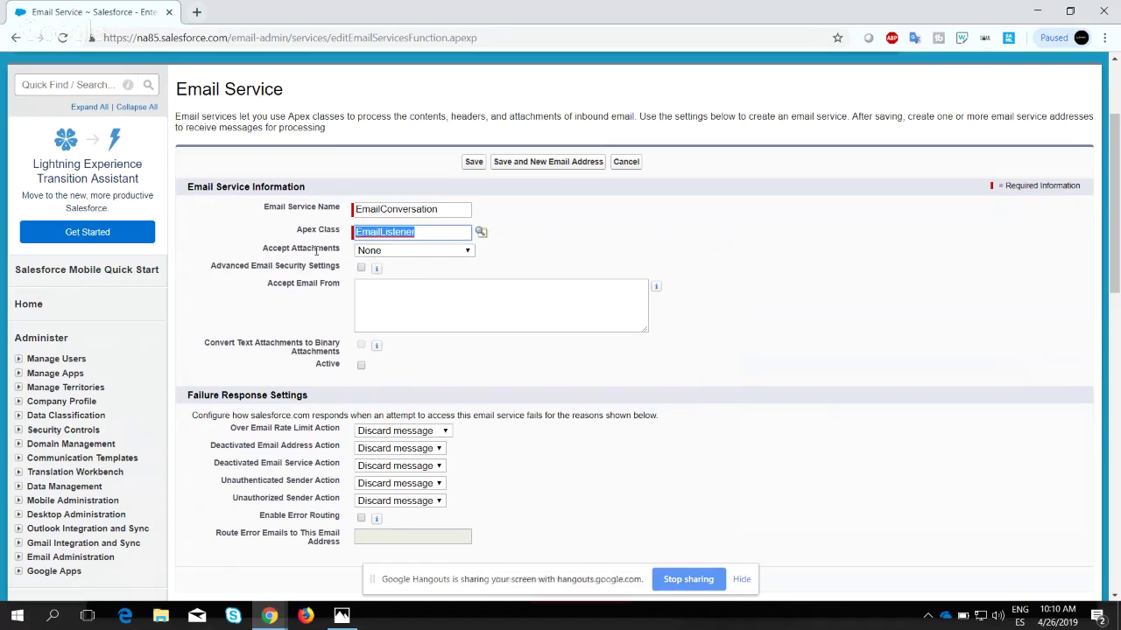
left_click(395, 253)
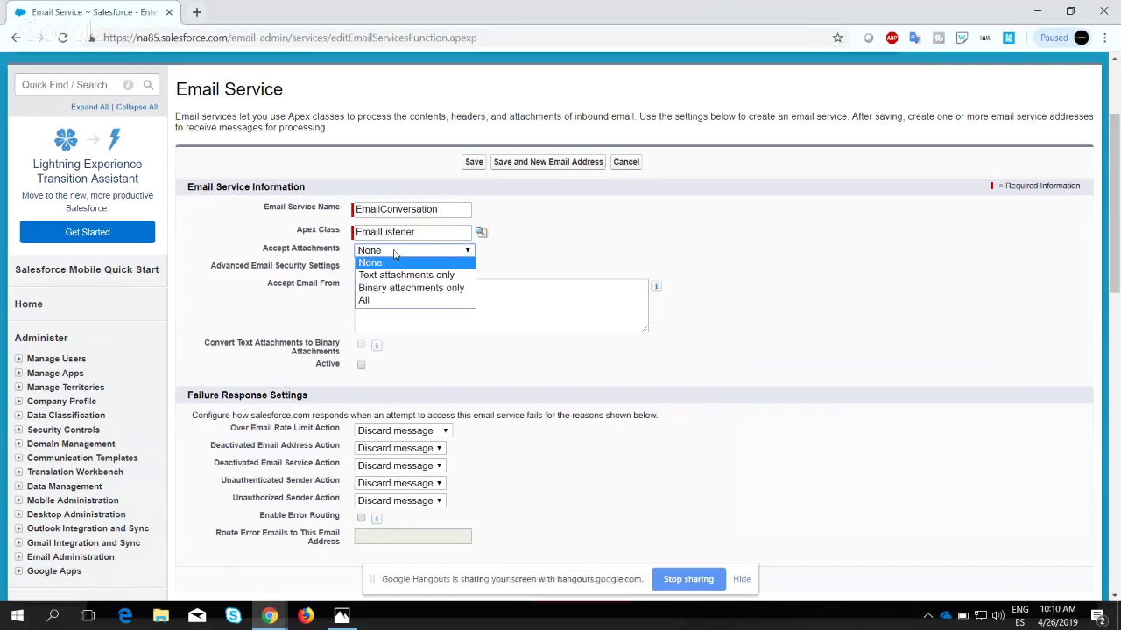
left_click(369, 300)
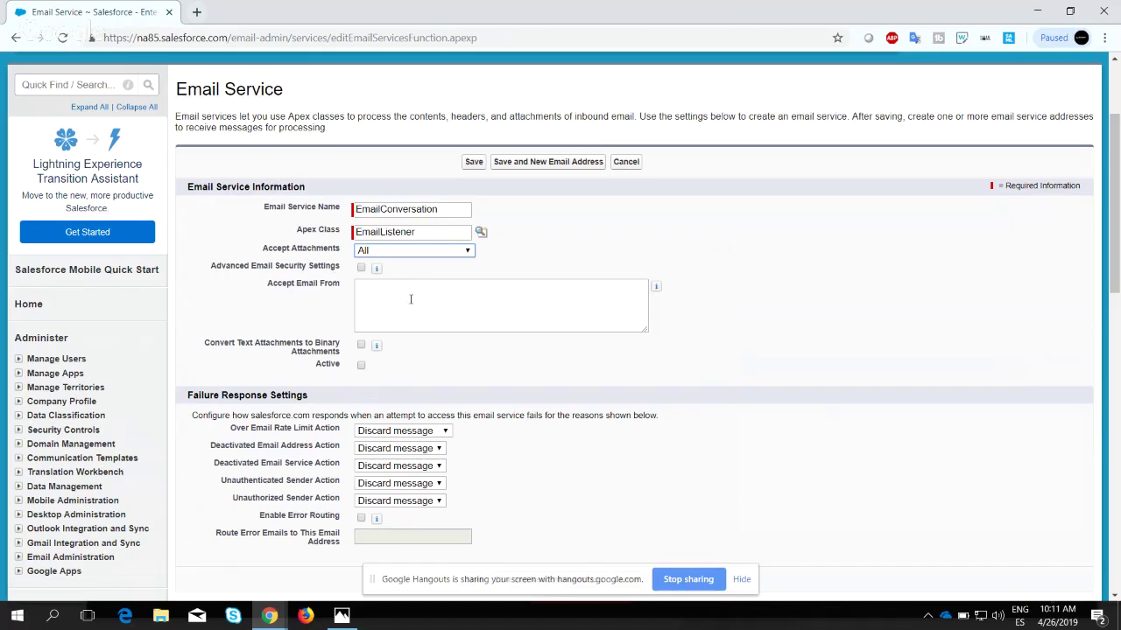
left_click(411, 299)
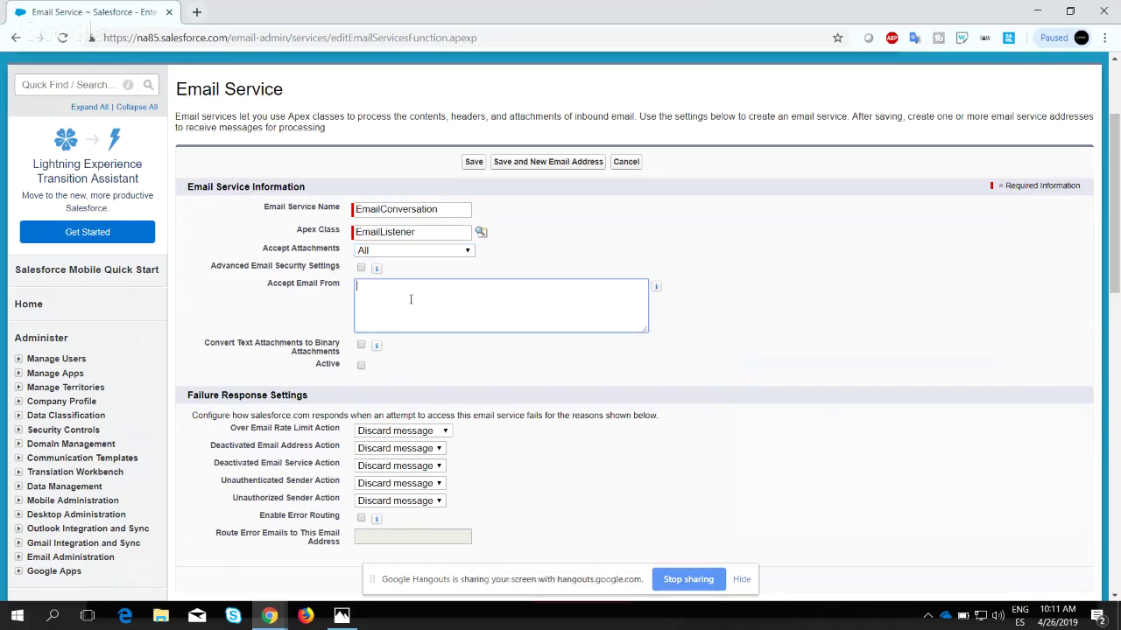
scroll(411, 299, "down", 2)
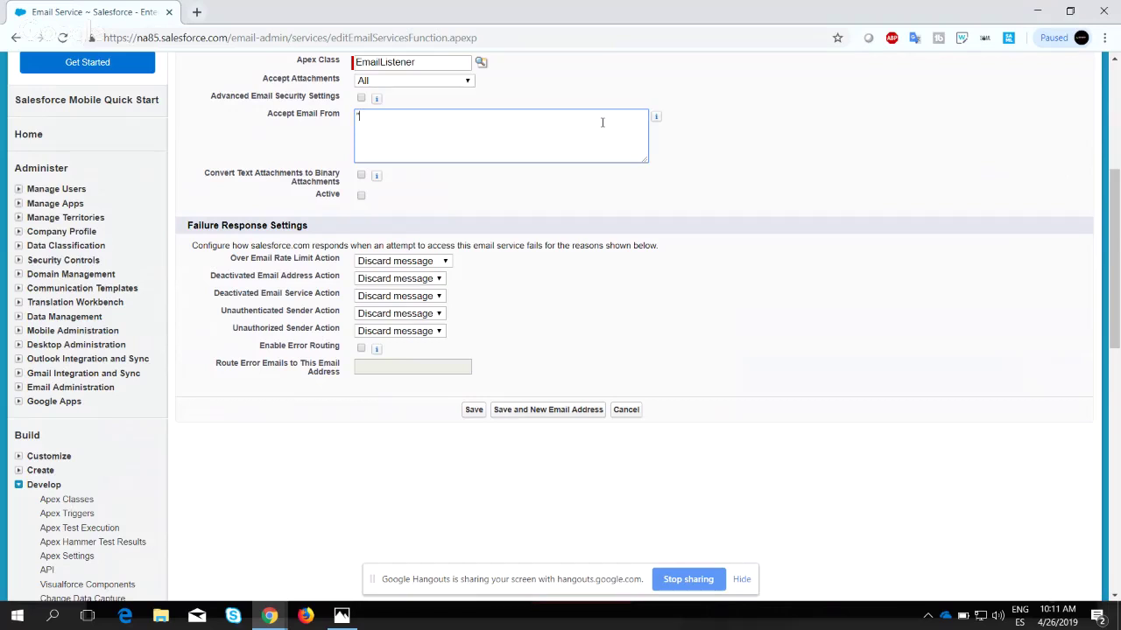
key("alt+shift")
type("@")
key("BackSpace")
type("@bmc.com")
left_click(696, 168)
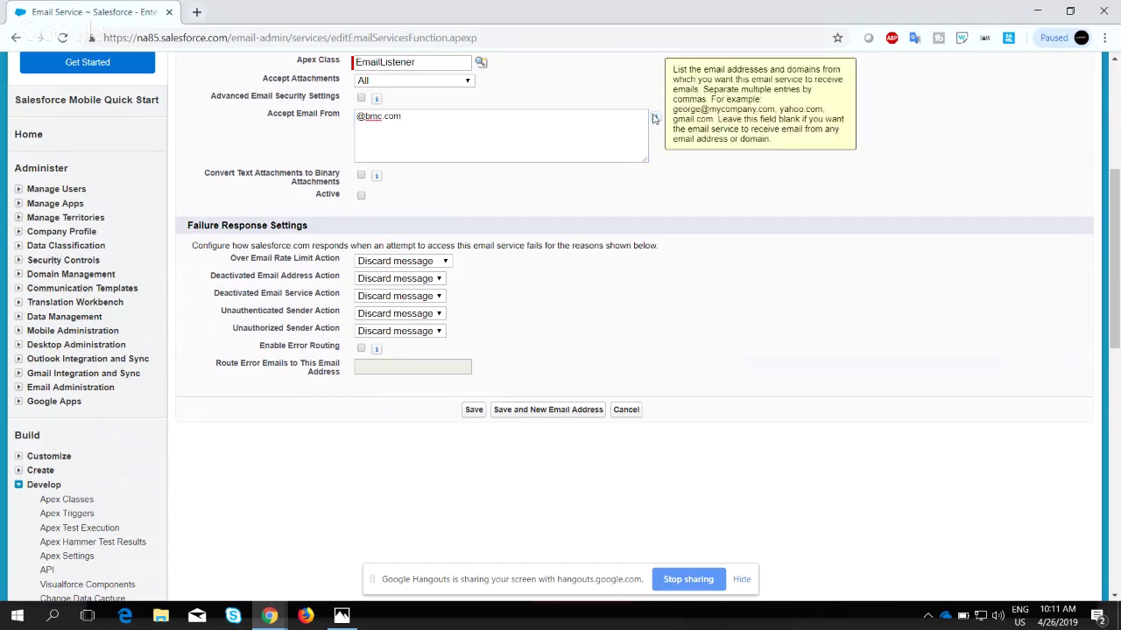
Replace the entry with a user's sender address, then clear Accept Email From entirely.
triple_click(470, 128)
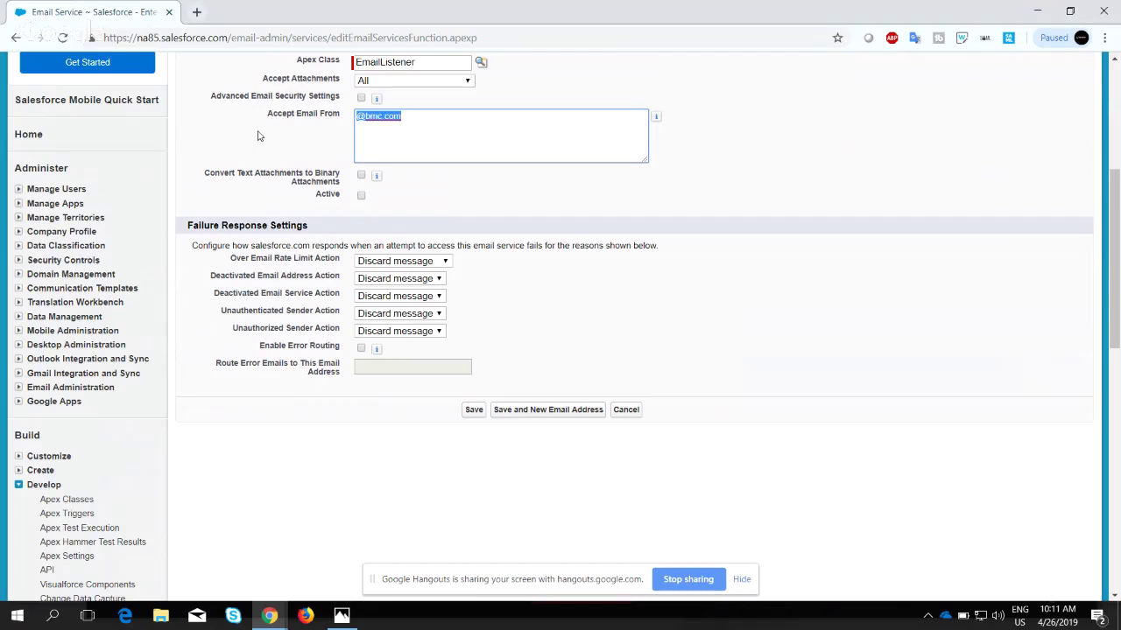
key("alt+shift")
key("alt+shift")
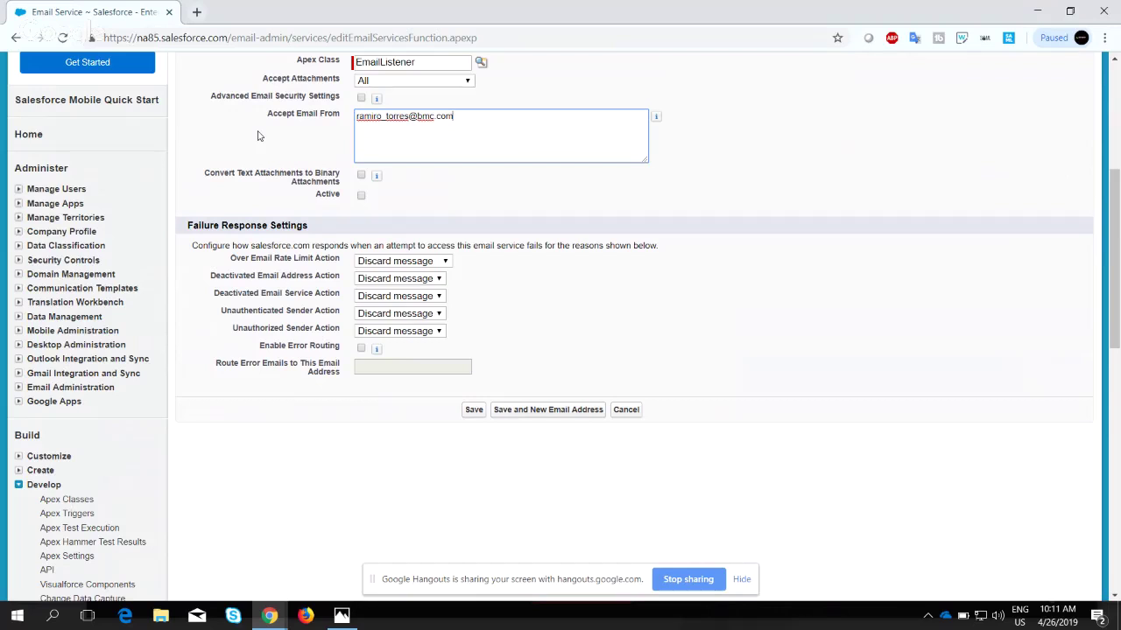
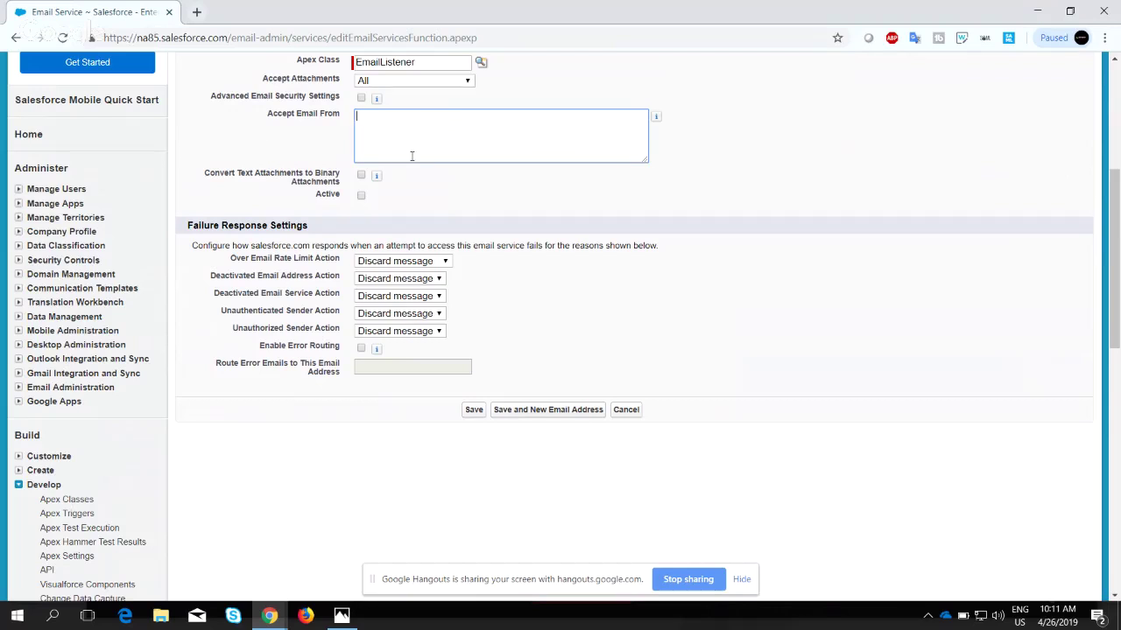
left_click(323, 134)
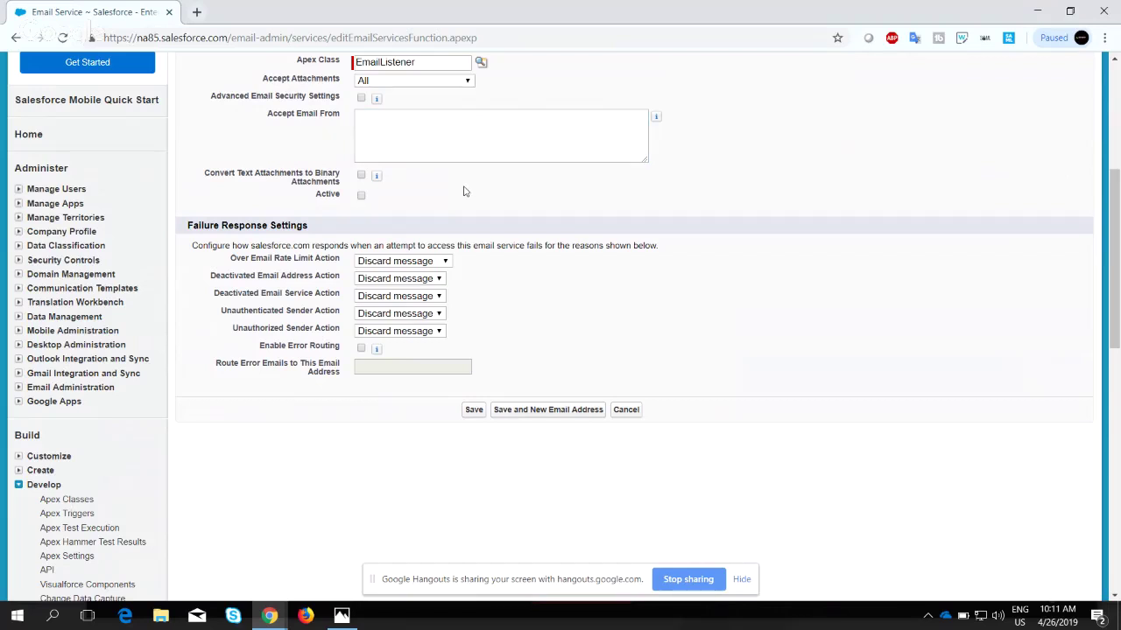
scroll(465, 191, "down", 1)
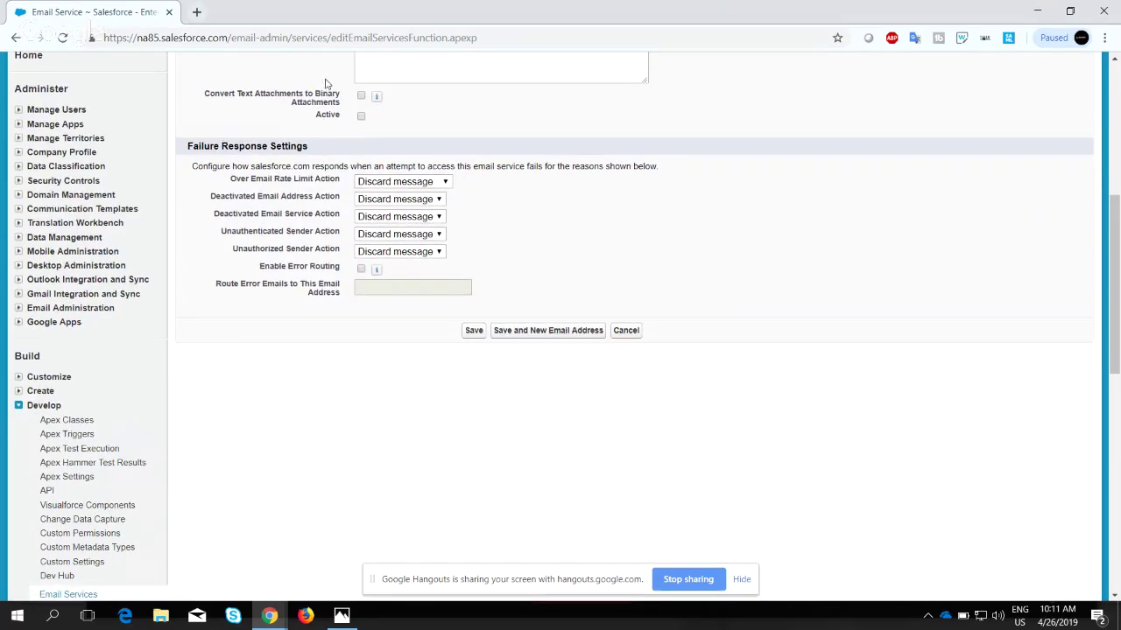
Make the service Active and set all five Failure Response actions to Bounce message.
left_click(361, 117)
left_click(398, 181)
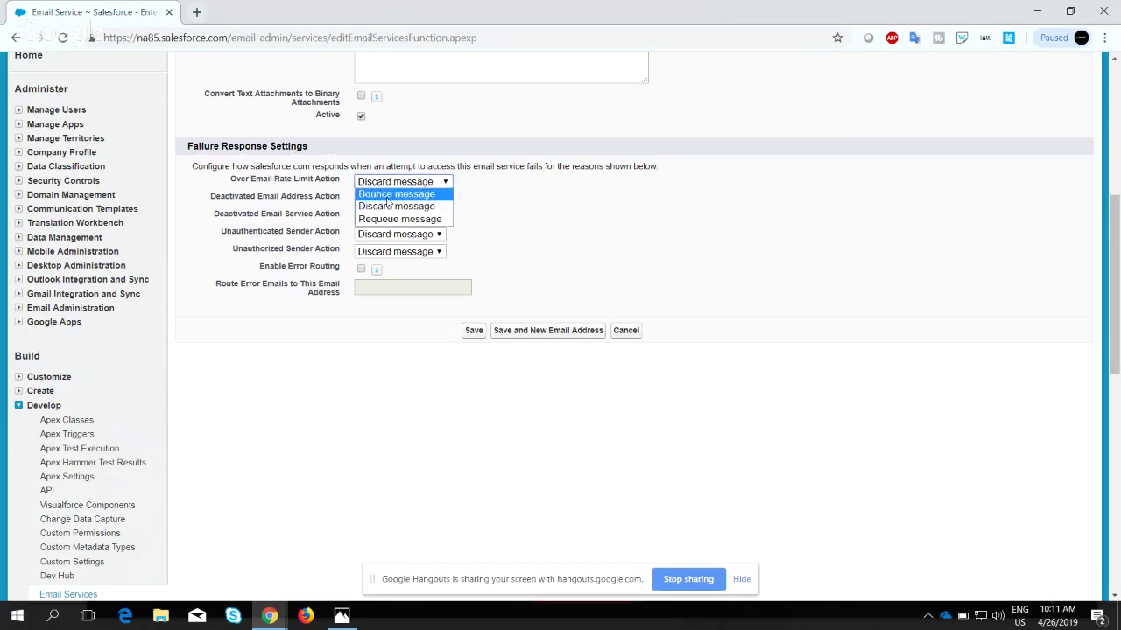
left_click(385, 204)
left_click(385, 202)
left_click(378, 211)
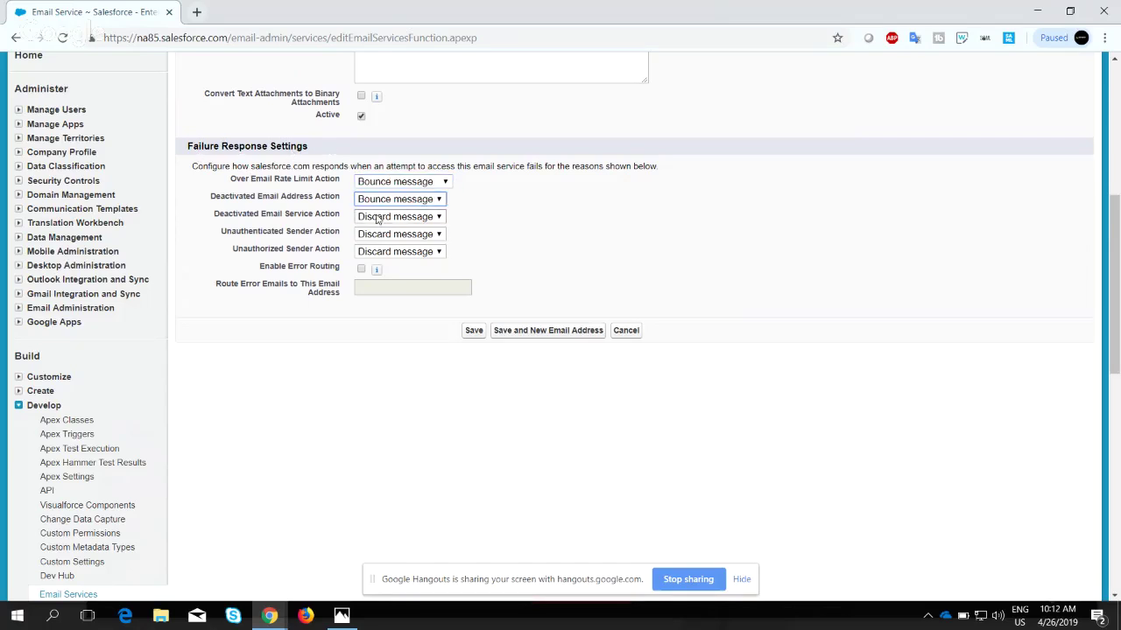
left_click(377, 217)
left_click(374, 230)
left_click(375, 234)
left_click(373, 246)
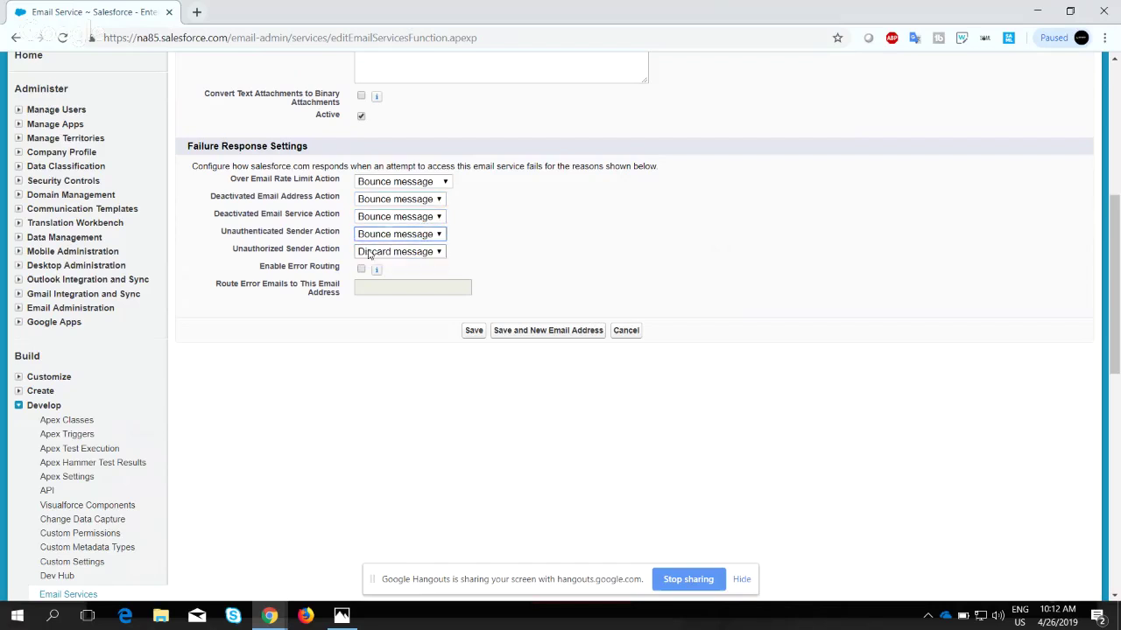
left_click(374, 251)
left_click(359, 261)
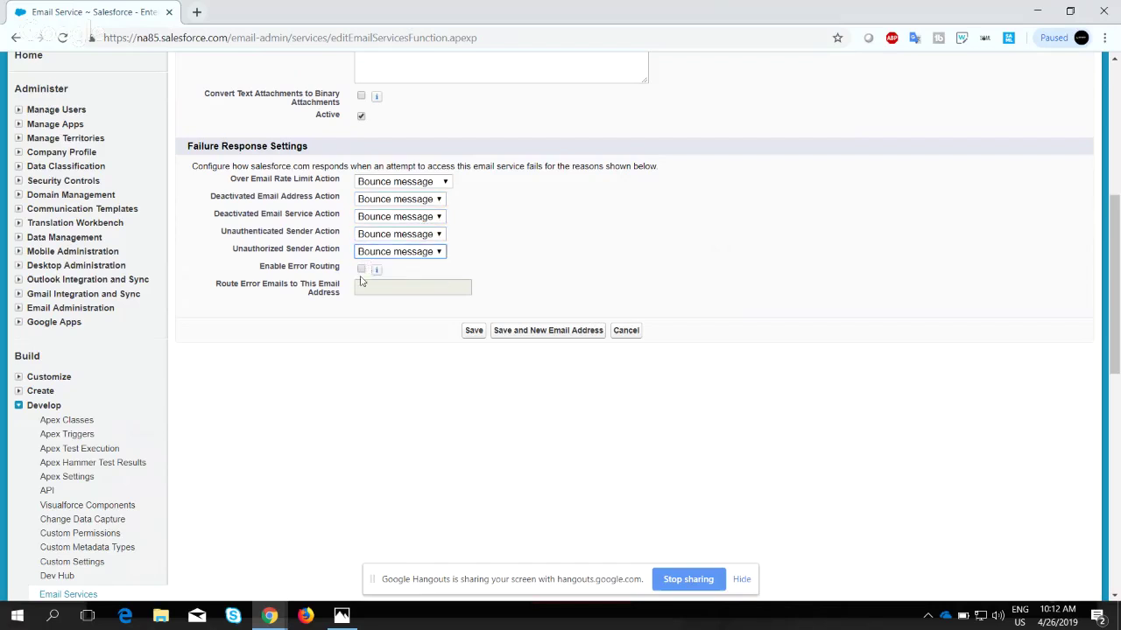
Enable Error Routing with the user's e-mail address and save the email service.
left_click(361, 270)
left_click(360, 287)
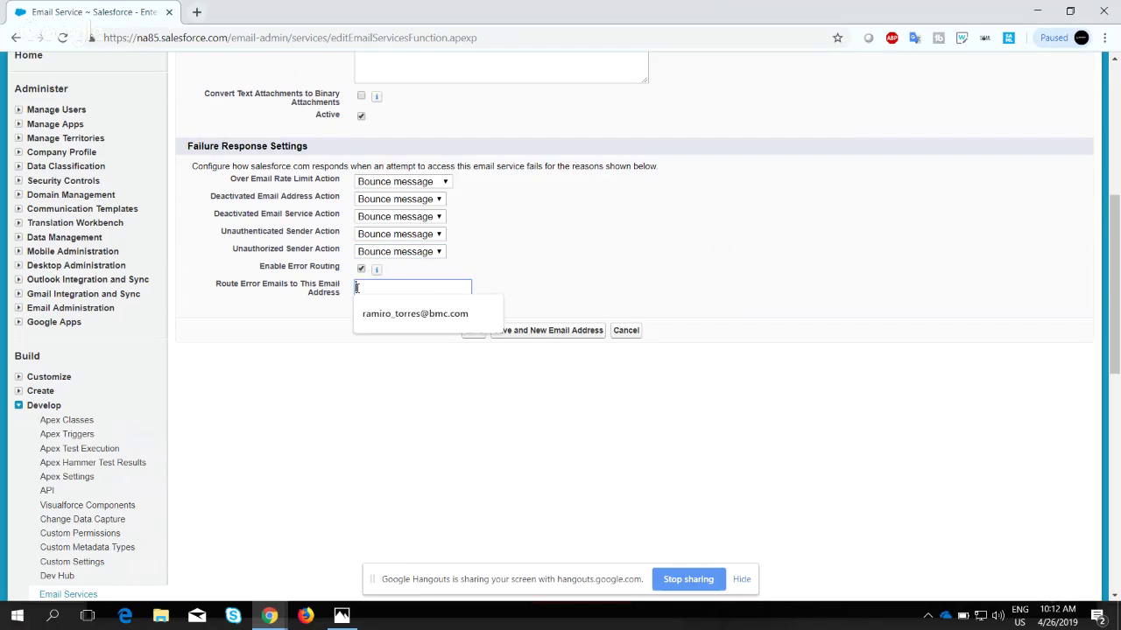
left_click(376, 313)
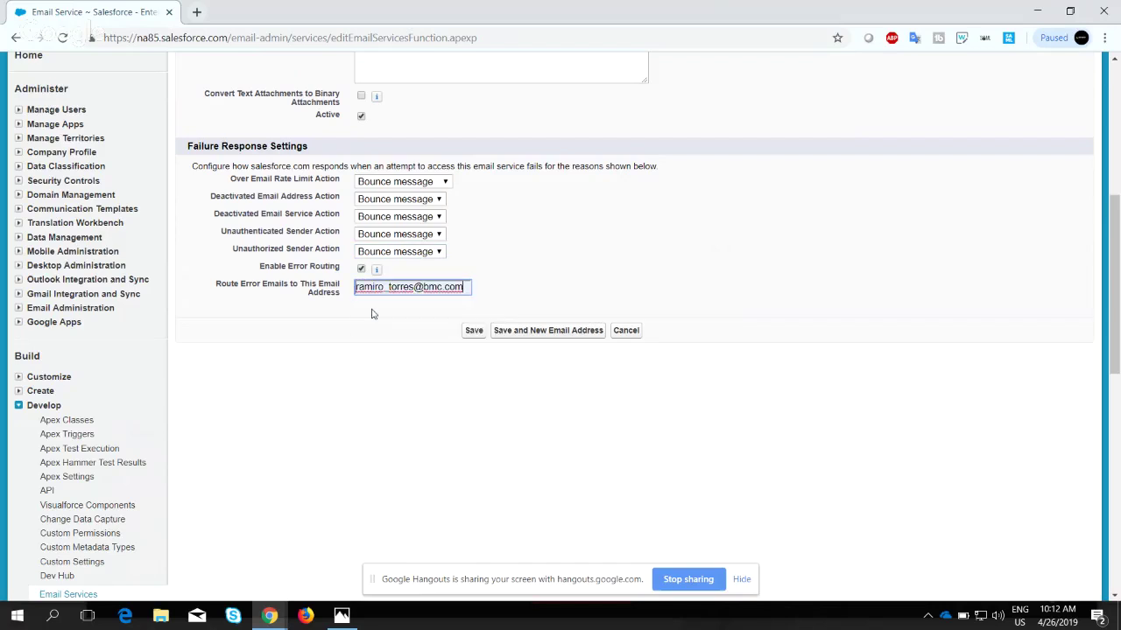
left_click(472, 331)
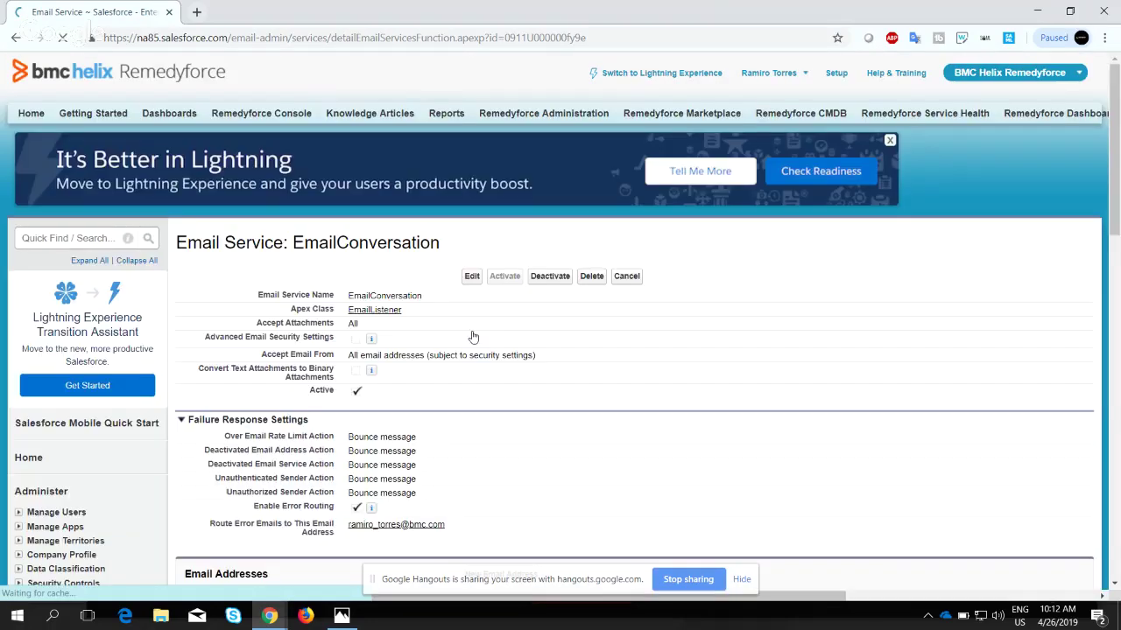
Start a new service email address named EmailConversationAddress.
scroll(473, 337, "down", 2)
scroll(473, 337, "up", 1)
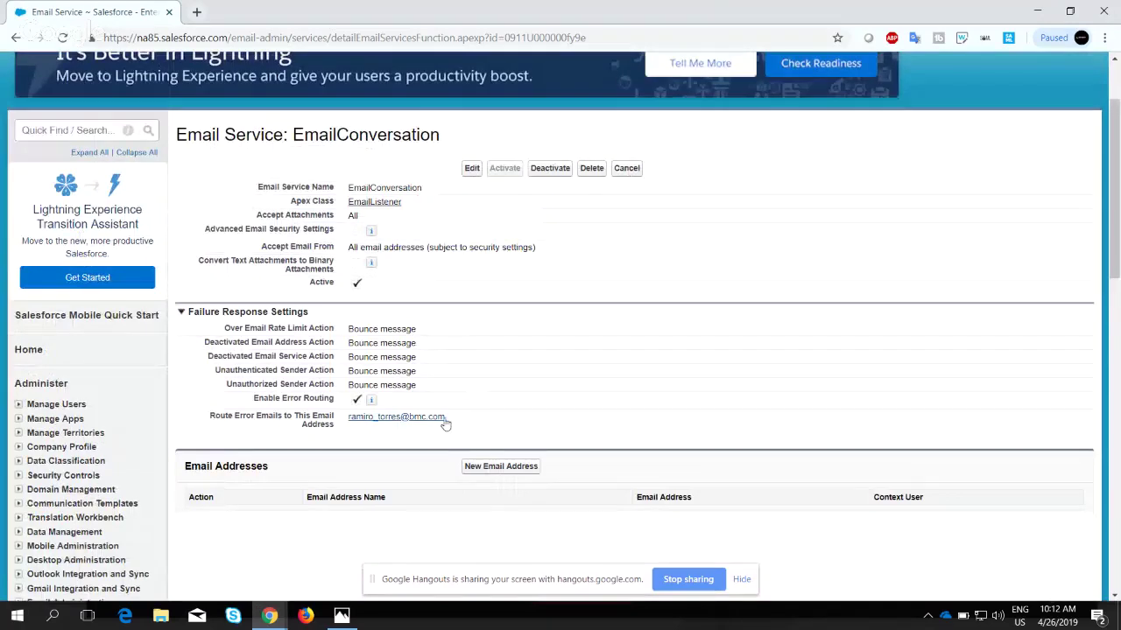
scroll(502, 239, "down", 3)
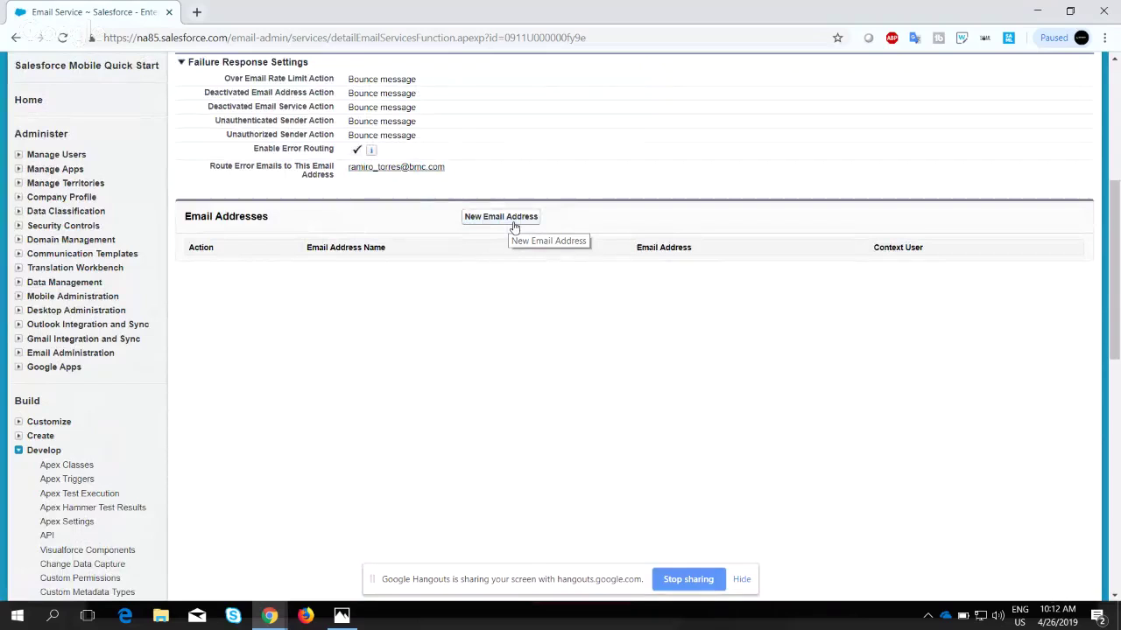
left_click(514, 223)
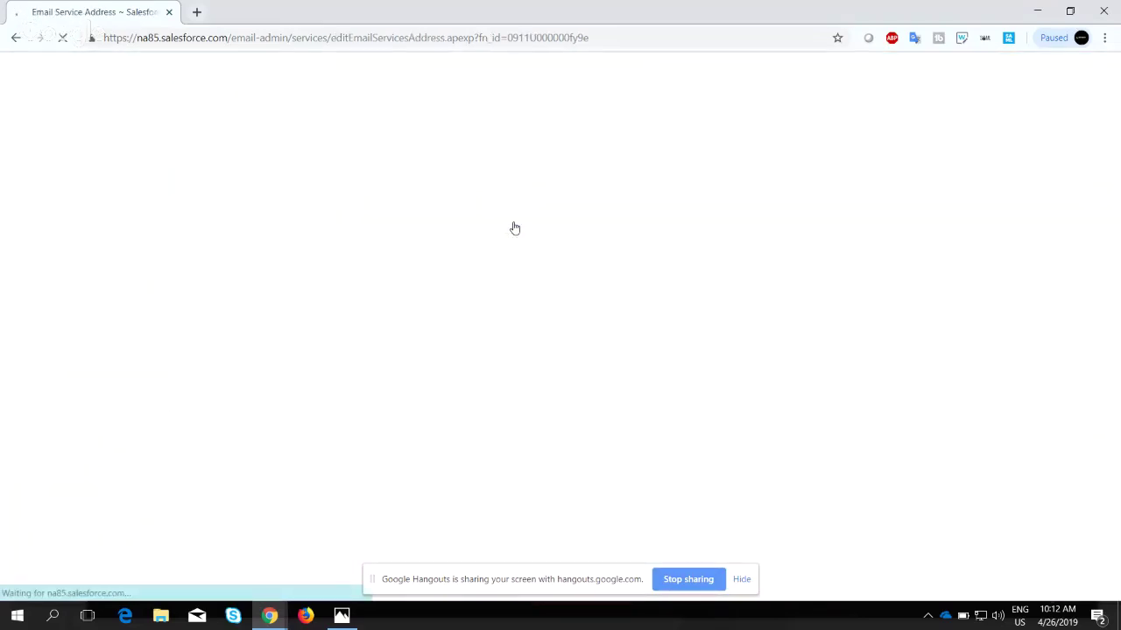
scroll(390, 366, "down", 3)
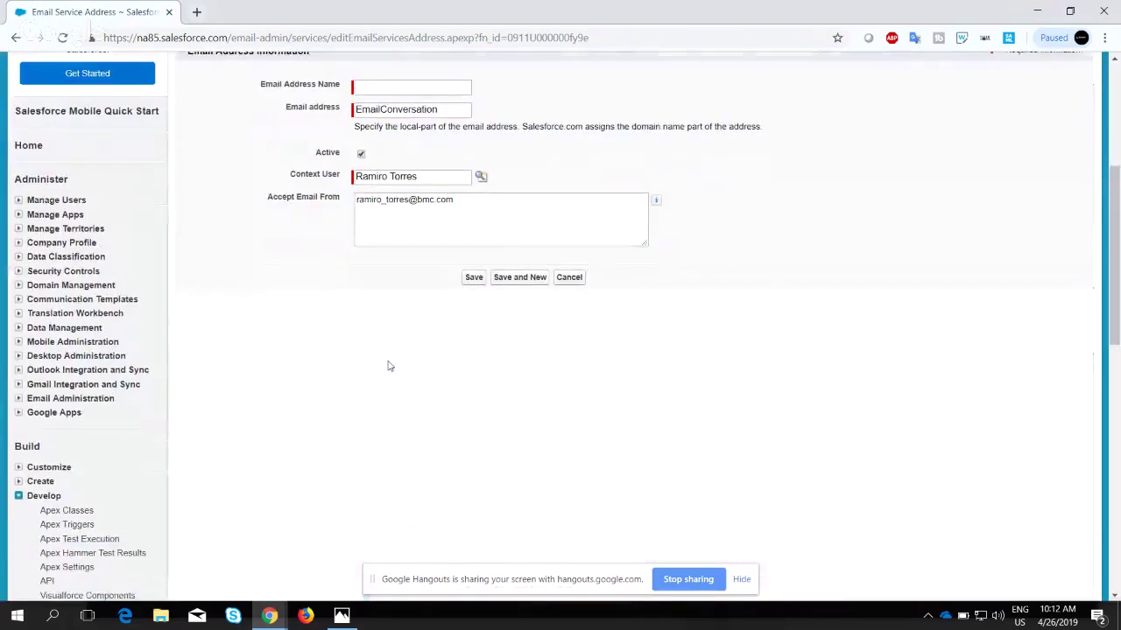
scroll(390, 366, "up", 2)
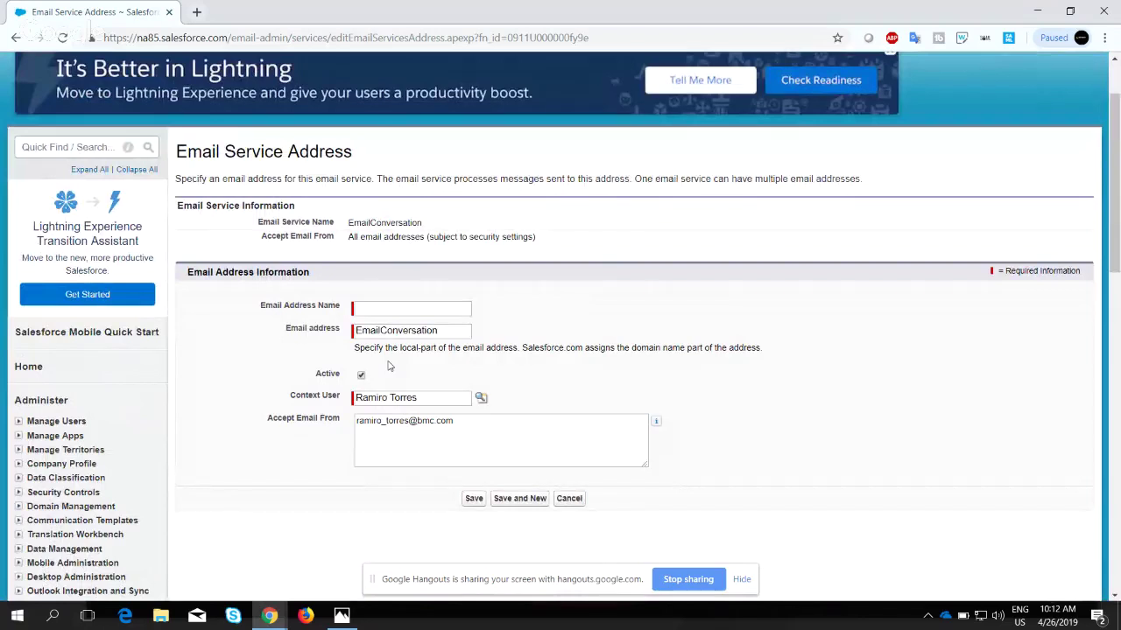
left_click(368, 308)
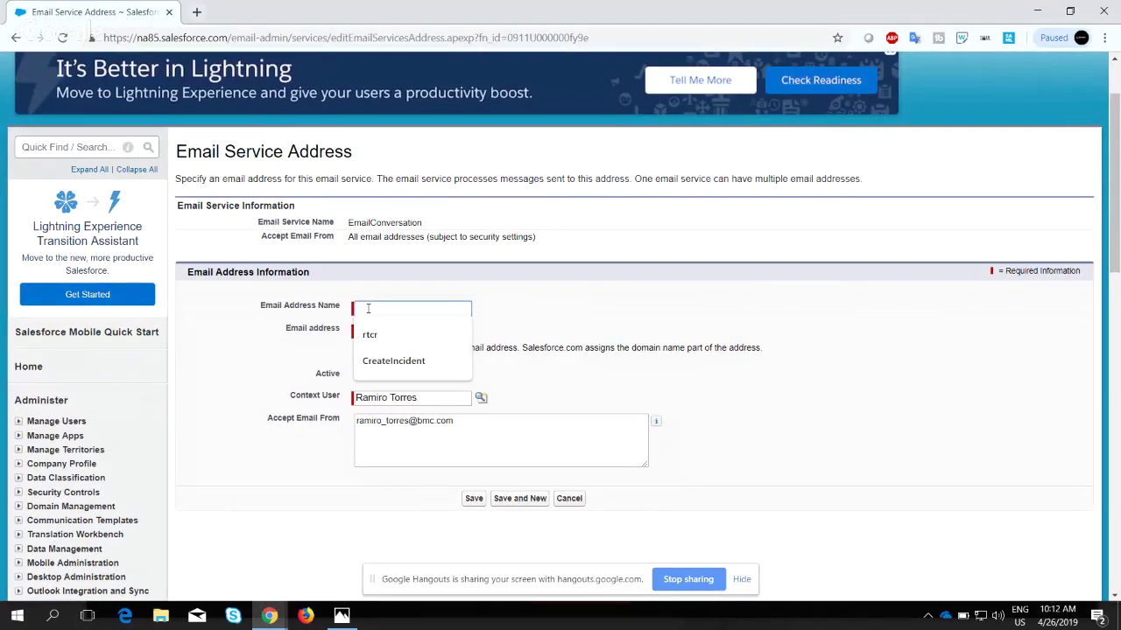
type("Emai")
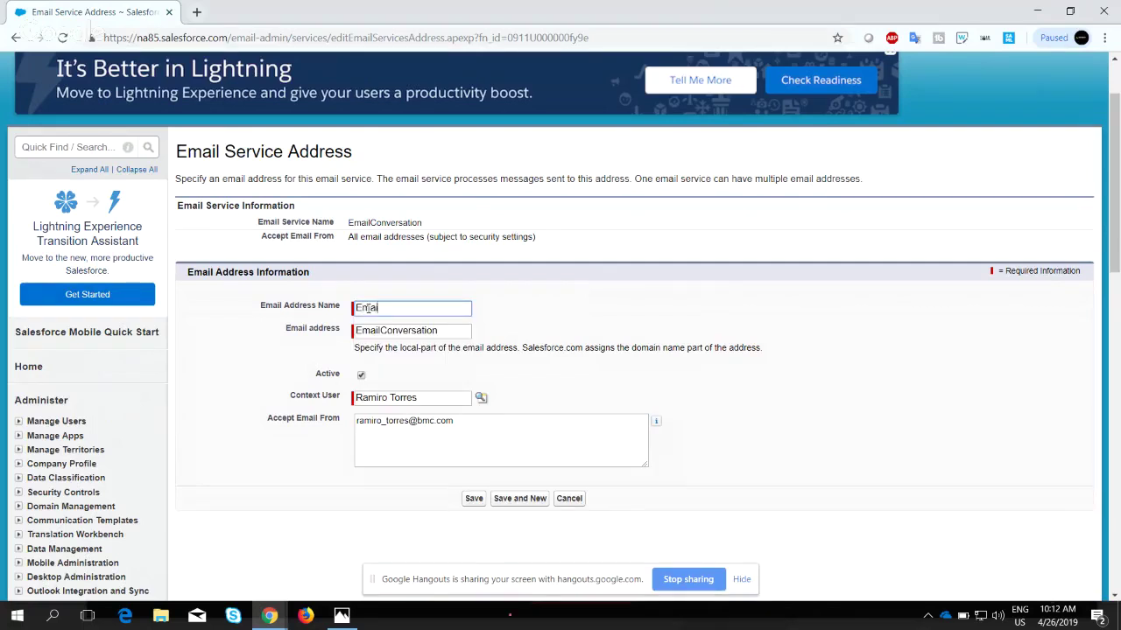
type("lConversationAddress")
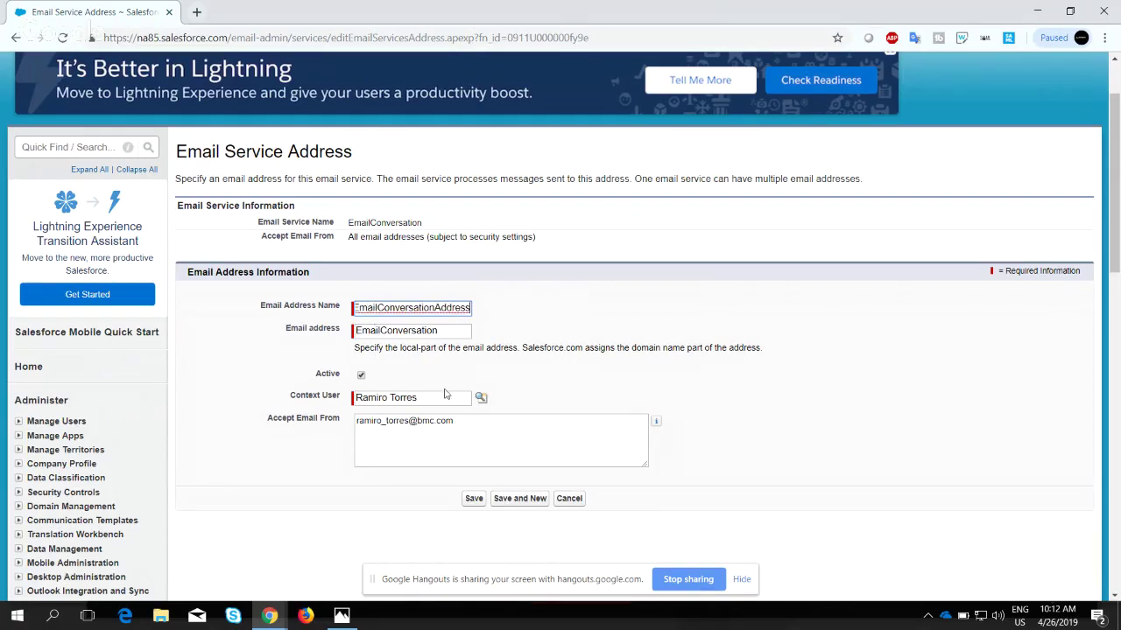
Clear the preset Accept Email From address and leave the context user unchanged.
left_click_drag(466, 422, 311, 427)
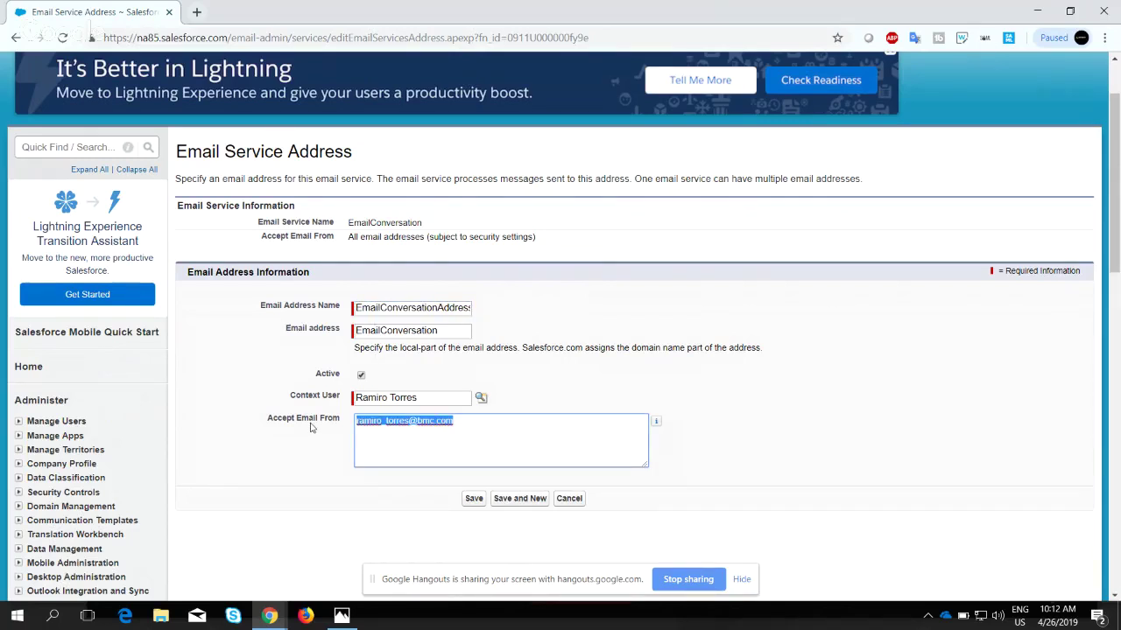
key("BackSpace")
scroll(410, 431, "down", 1)
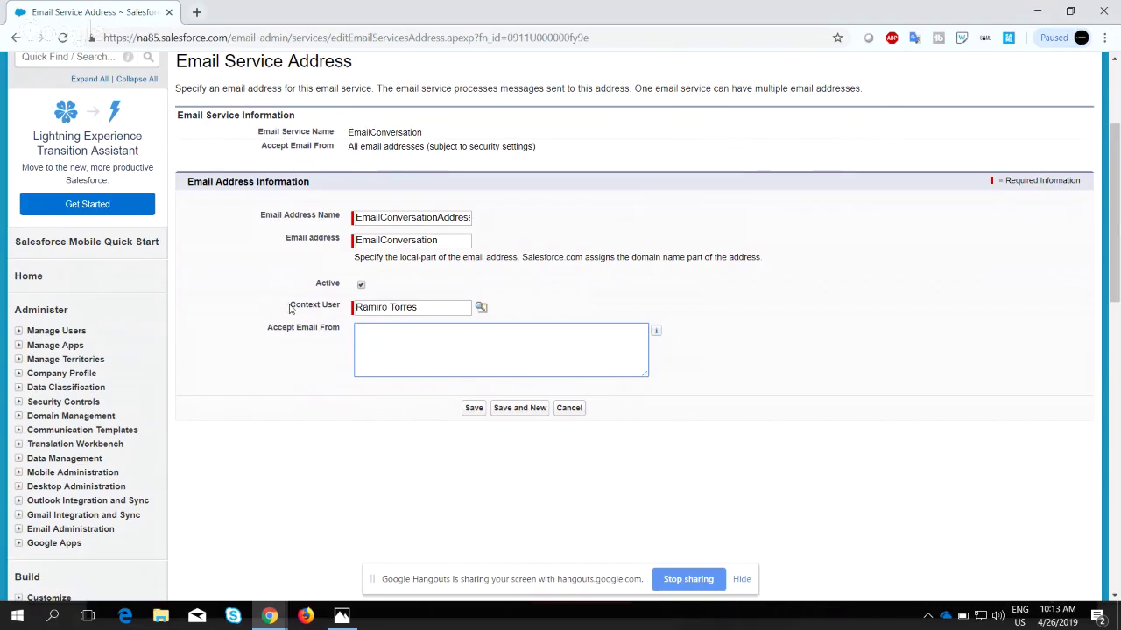
left_click_drag(290, 306, 347, 308)
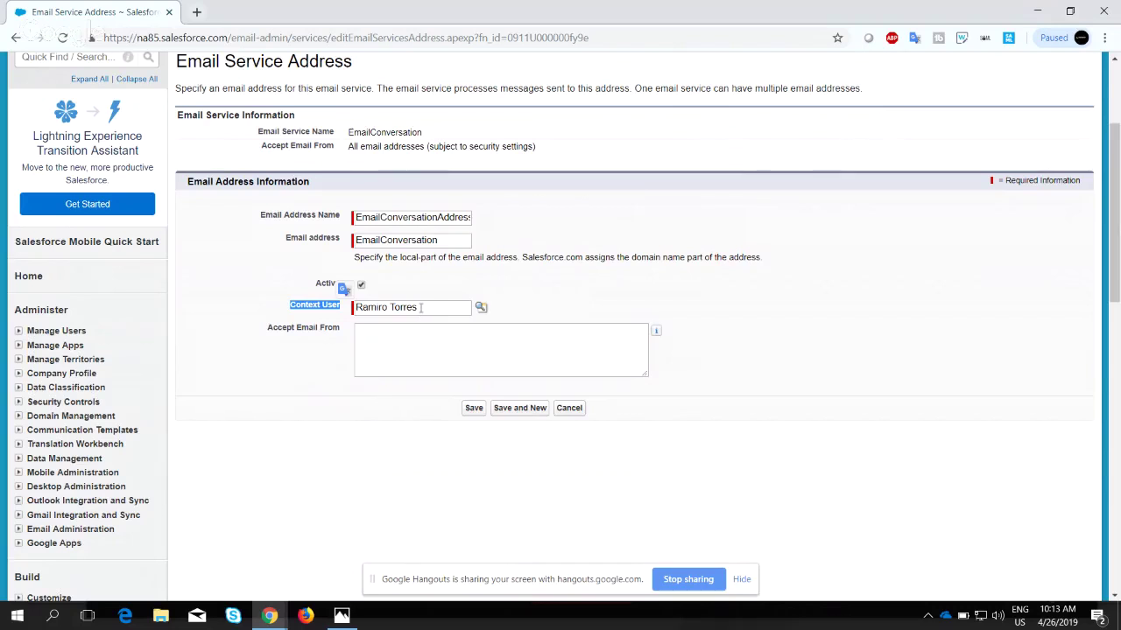
left_click_drag(421, 307, 354, 308)
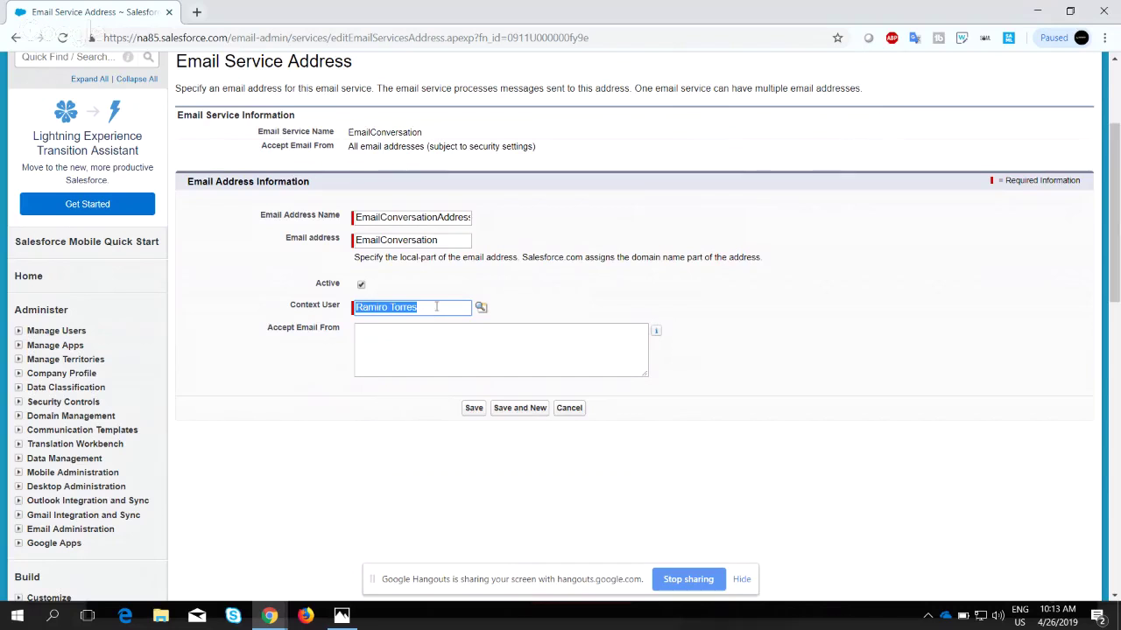
left_click(436, 306)
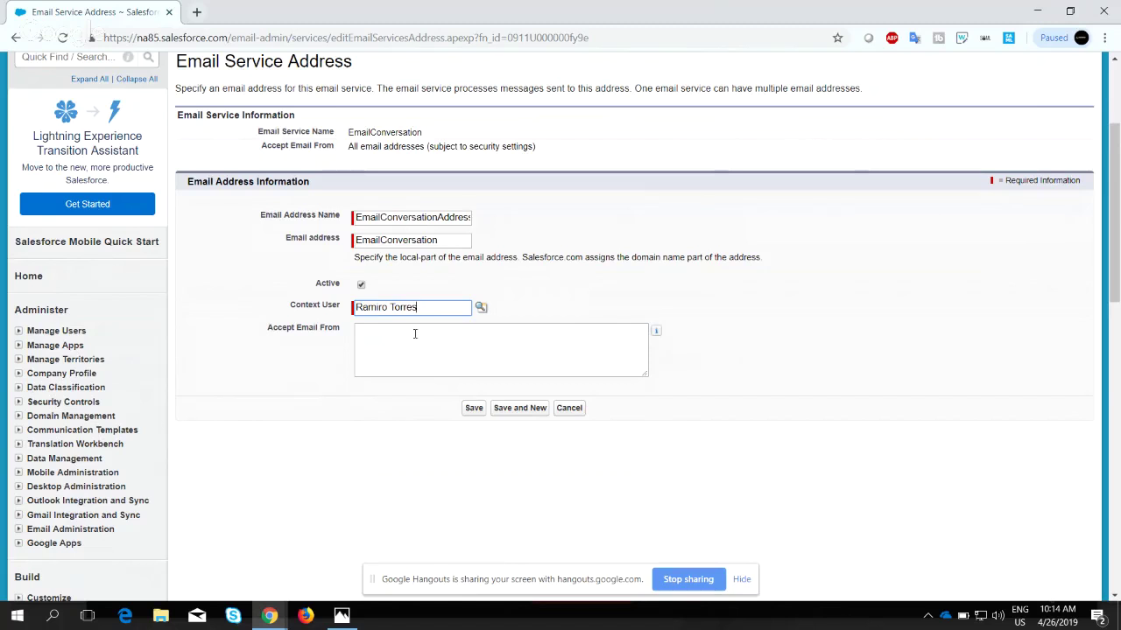
Save EmailConversationAddress and review its generated inbound address in the Email Addresses list.
left_click(472, 414)
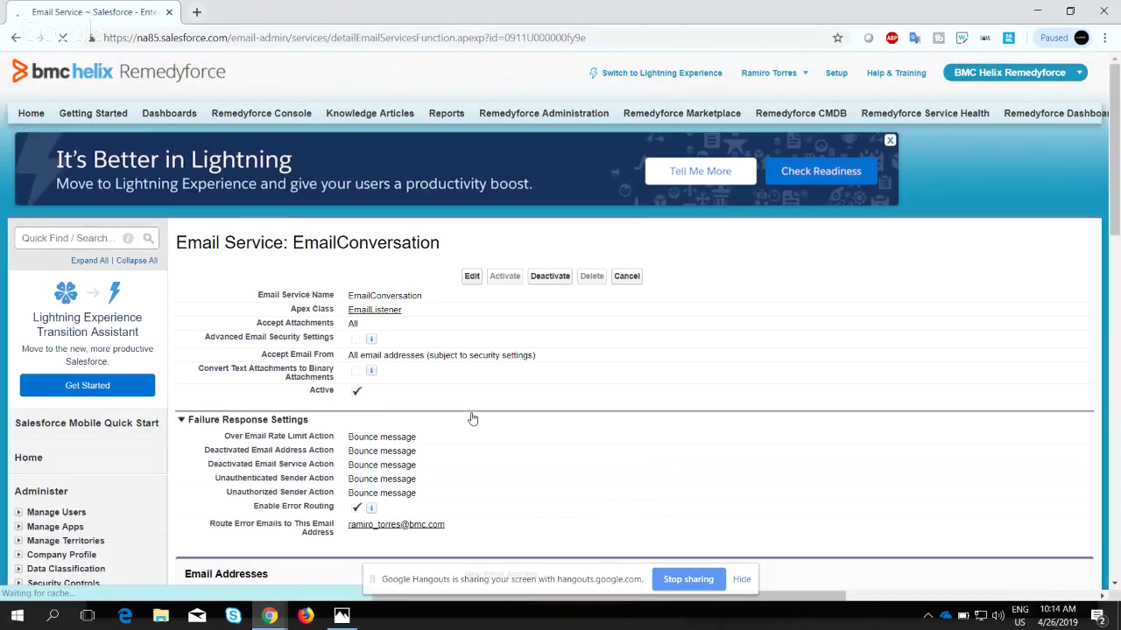
scroll(472, 419, "down", 3)
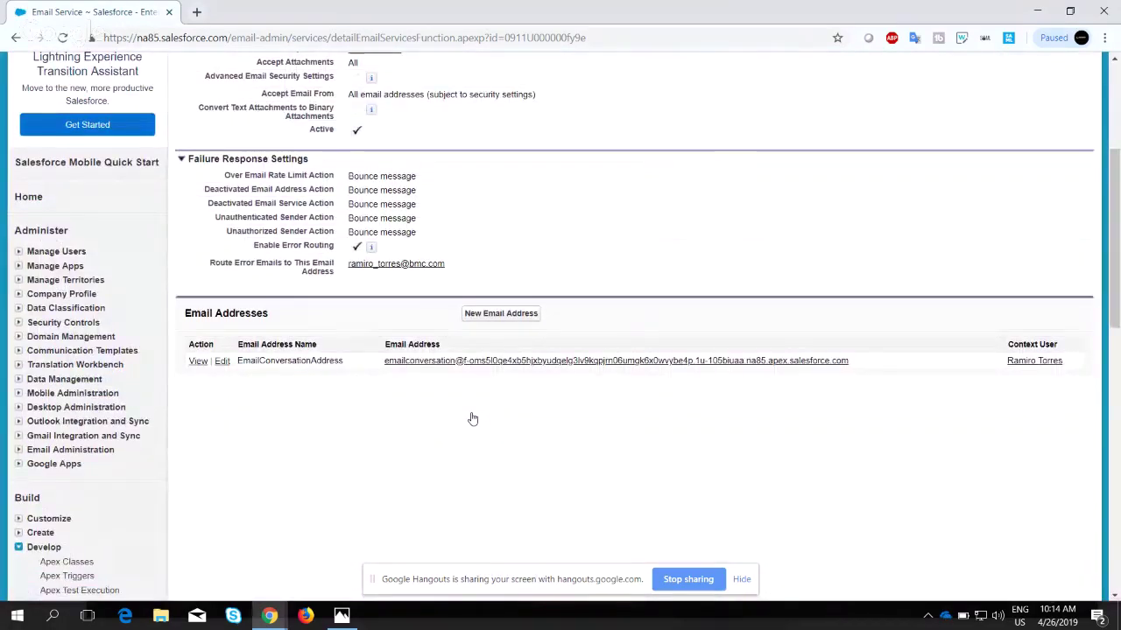
scroll(472, 419, "up", 3)
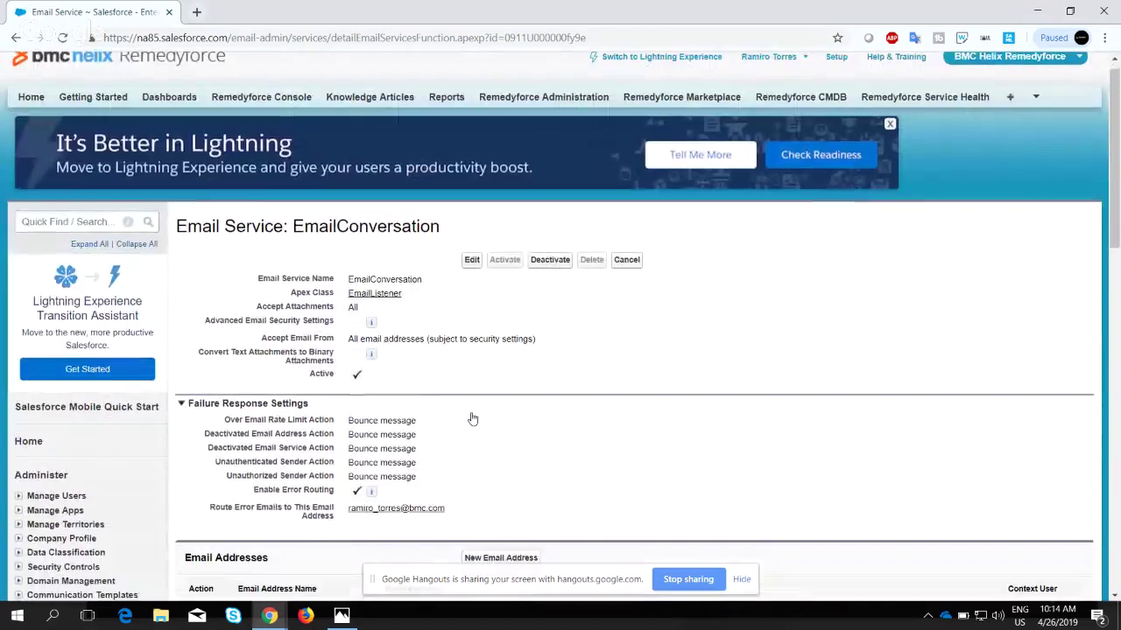
scroll(473, 419, "down", 2)
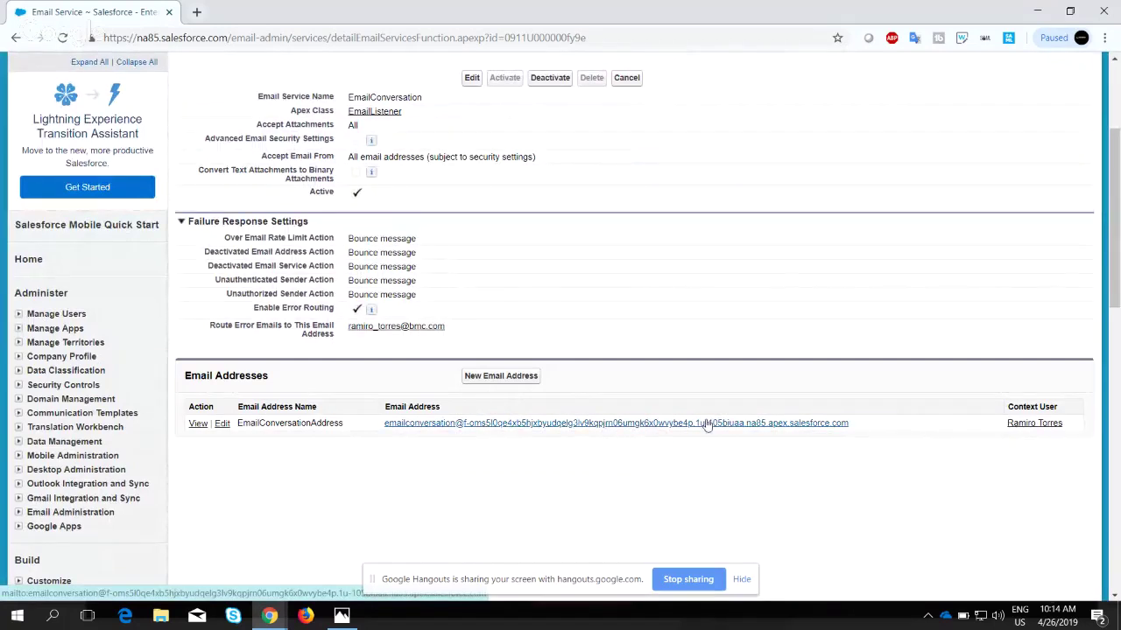
left_click_drag(858, 427, 443, 453)
left_click(441, 455)
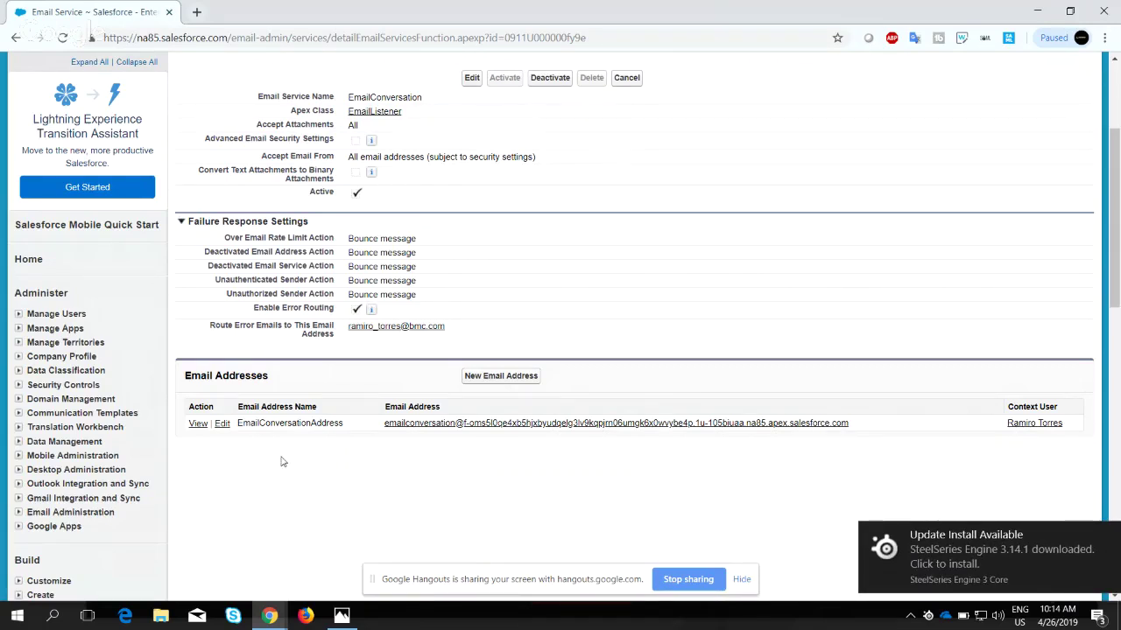
scroll(225, 446, "down", 1)
scroll(225, 446, "up", 2)
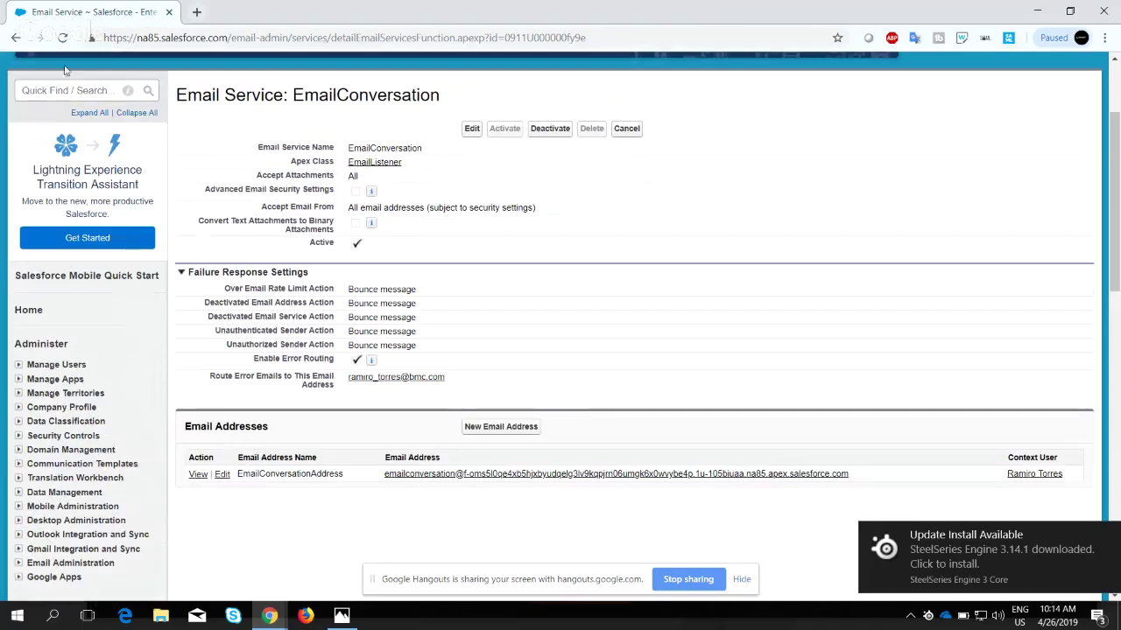
scroll(163, 250, "down", 3)
scroll(164, 250, "up", 4)
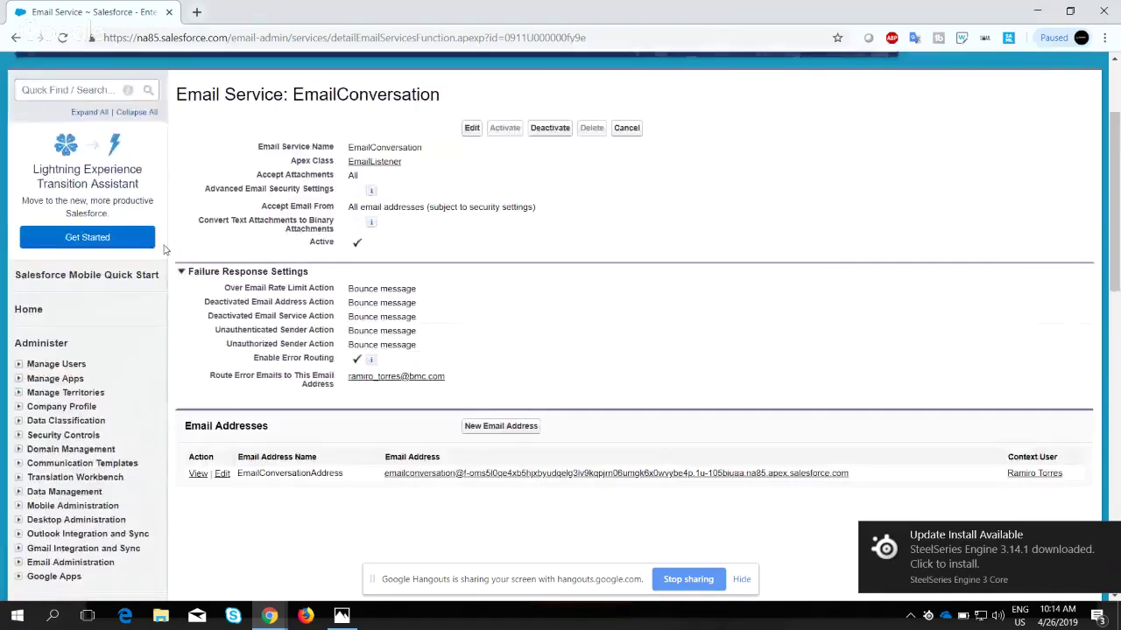
scroll(163, 250, "down", 4)
scroll(164, 250, "up", 3)
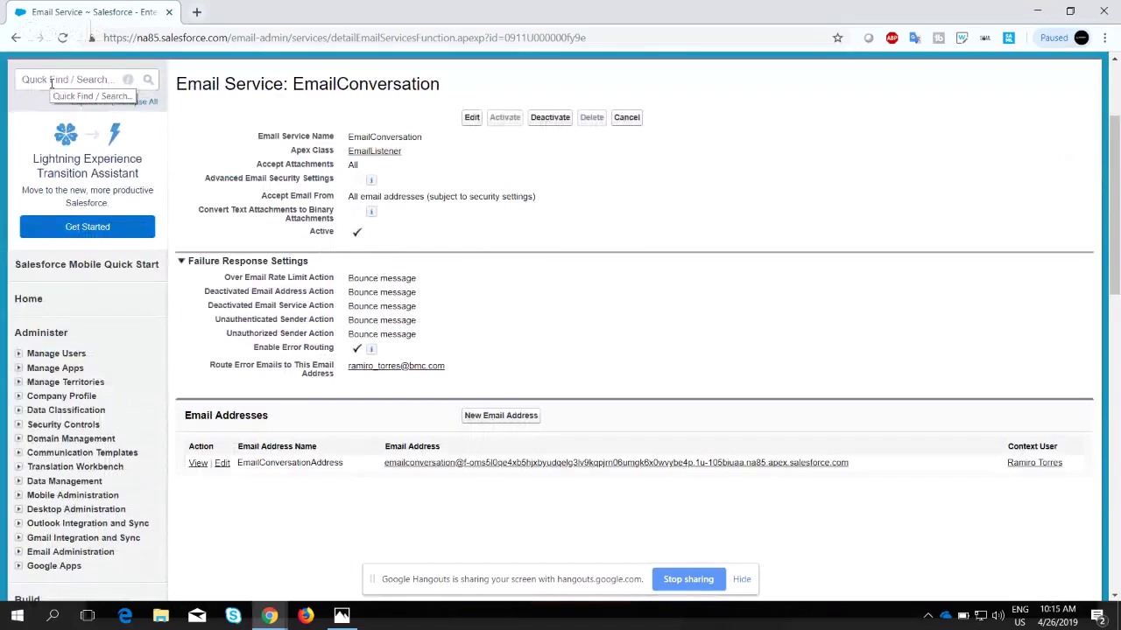
Search Quick Find for 'org' and open Organization-Wide Addresses in a second tab.
left_click(51, 81)
type("org")
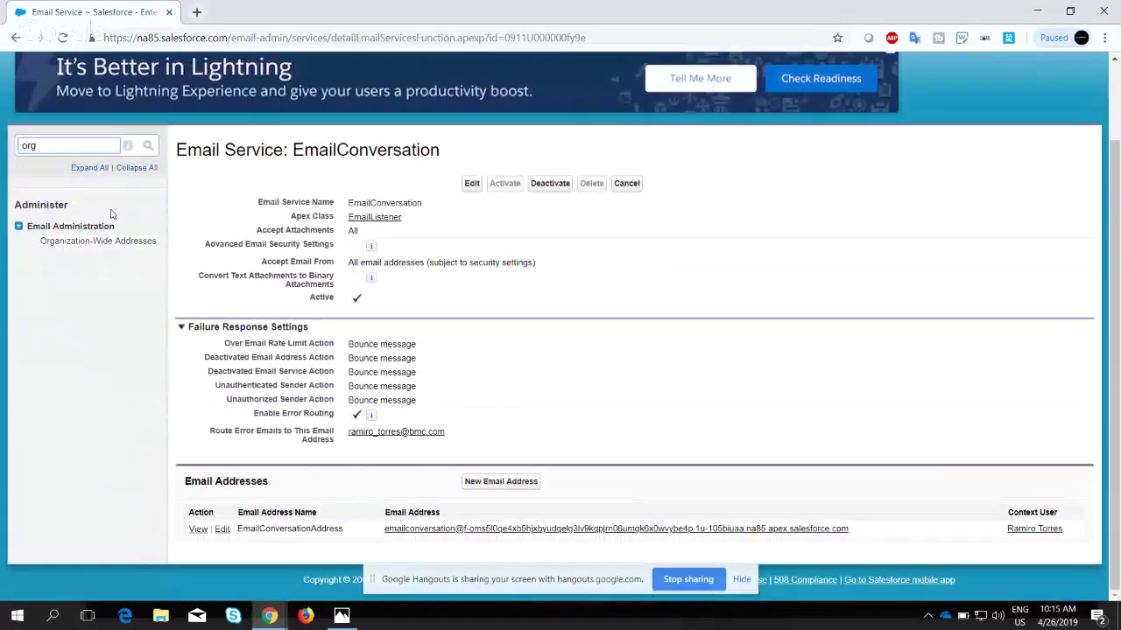
left_click(100, 241, "ctrl")
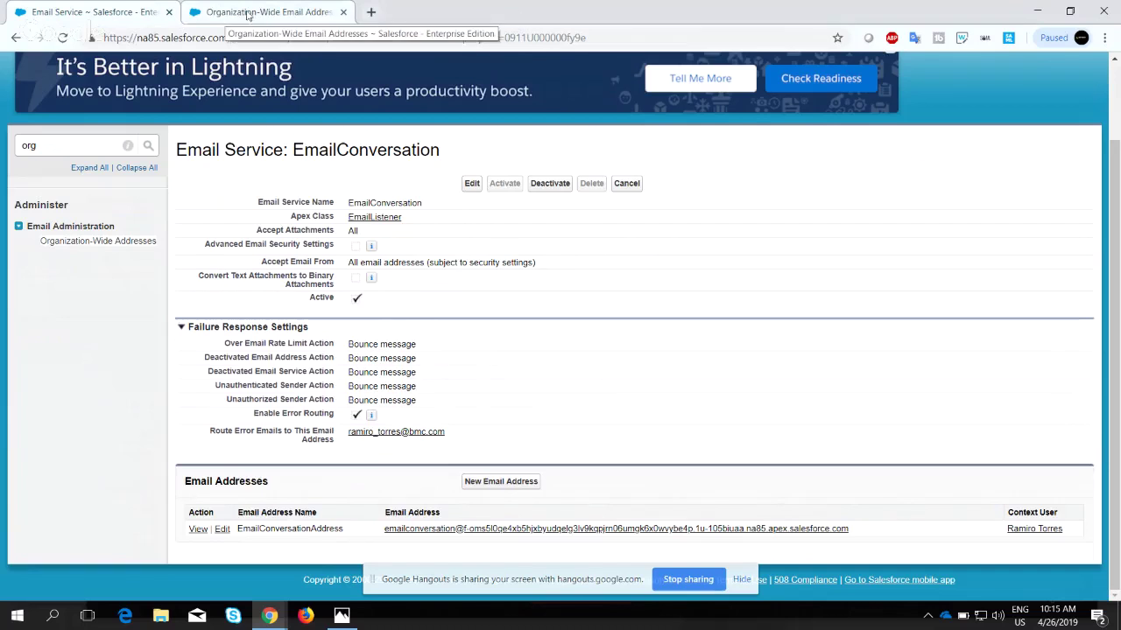
left_click(258, 15)
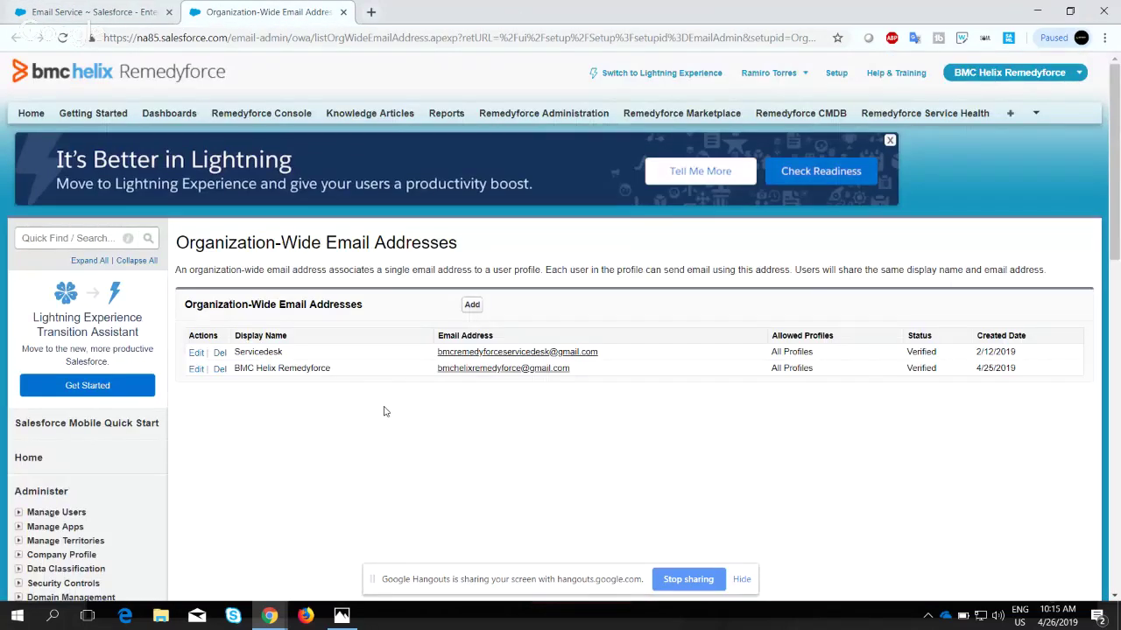
scroll(383, 411, "down", 1)
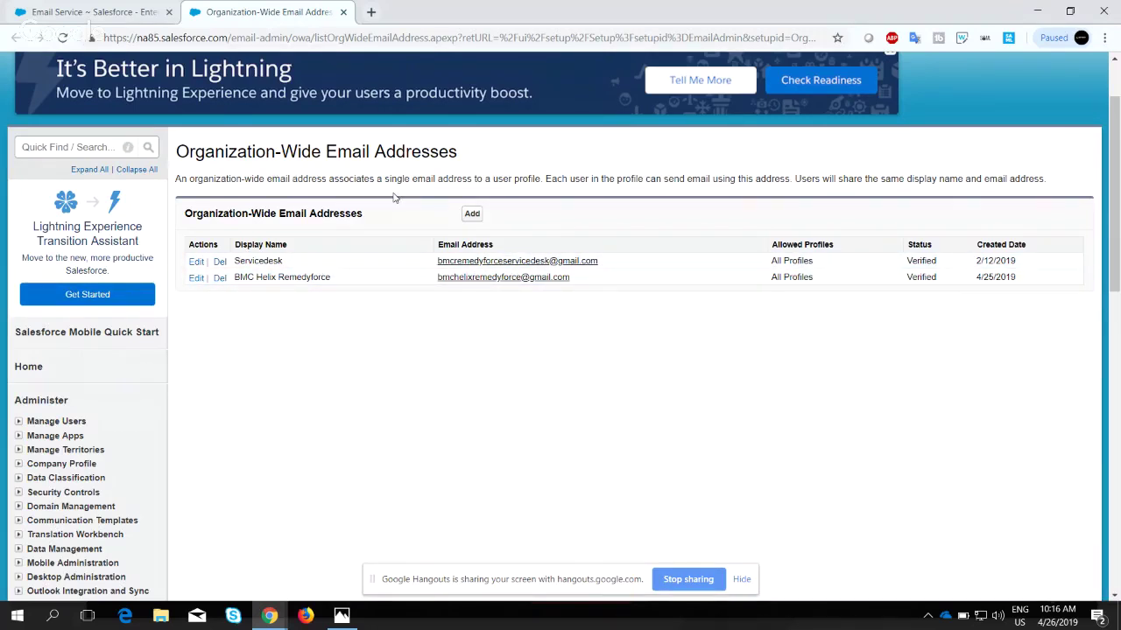
Add organization-wide address TestEmailAddress with a test e-mail, allowed for all profiles, and save.
left_click(480, 218)
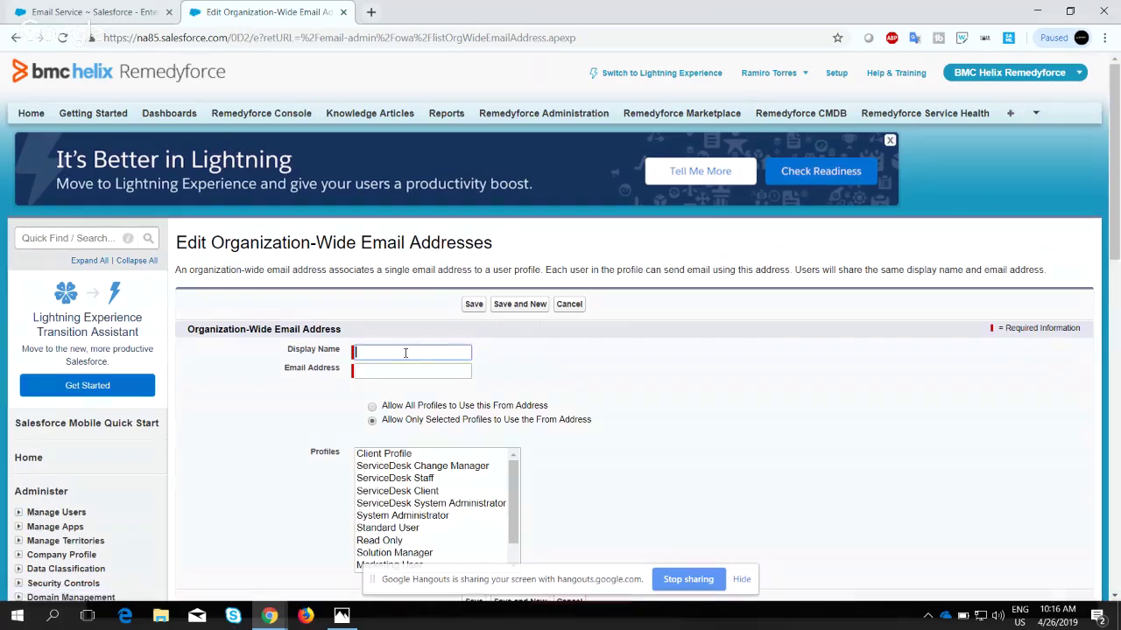
type("TestEmailAddress")
key("Tab")
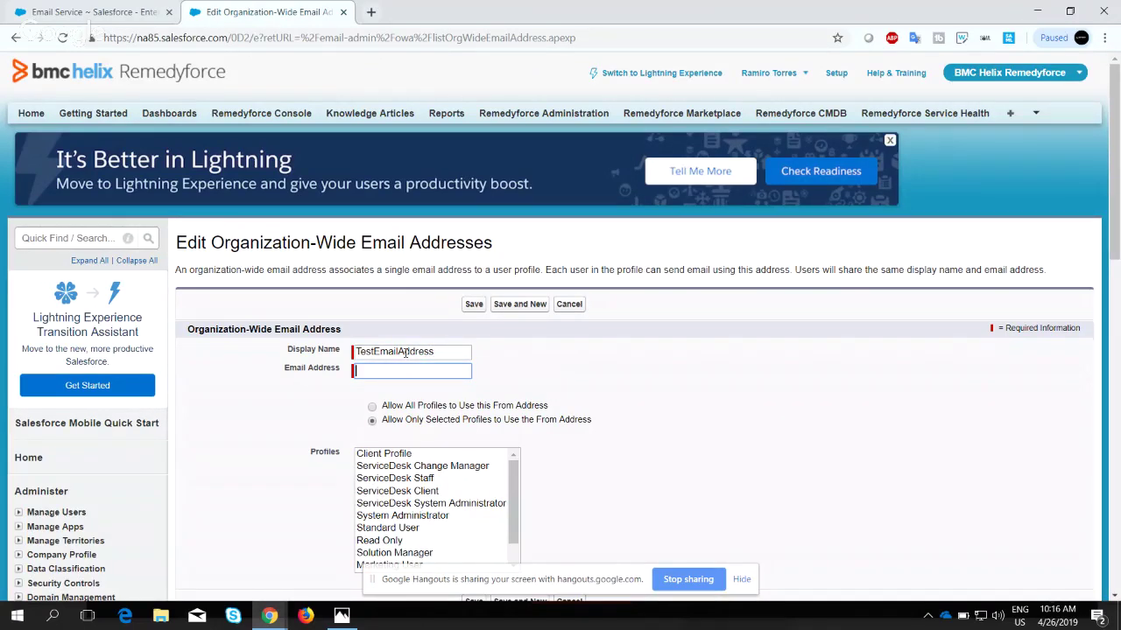
type("test@gmail.com")
scroll(578, 418, "down", 6)
scroll(577, 419, "up", 6)
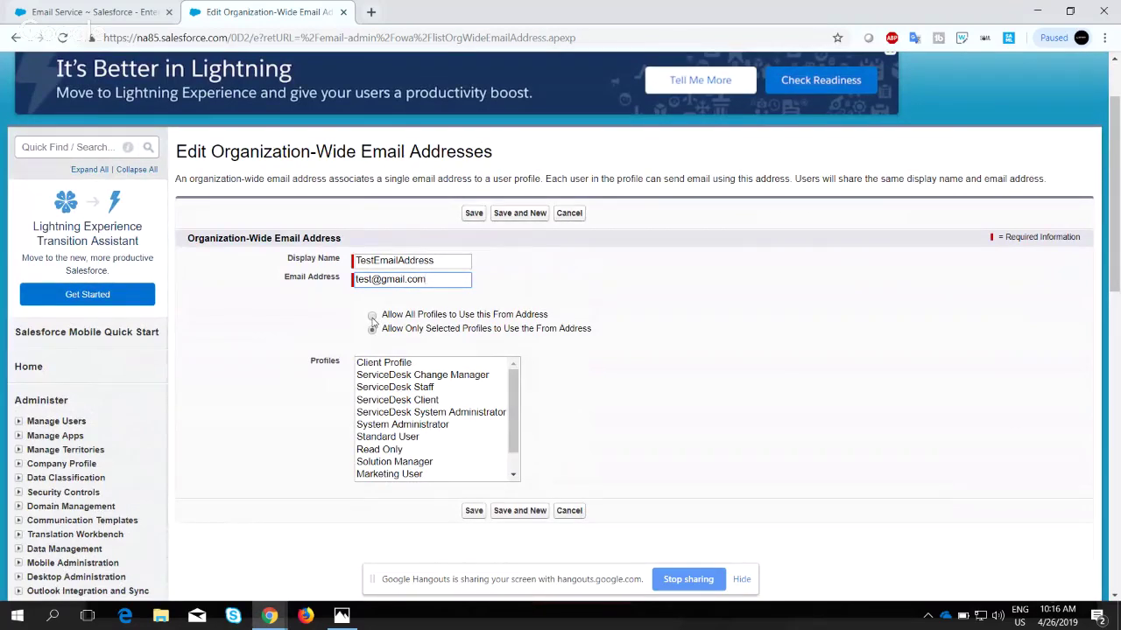
left_click(372, 316)
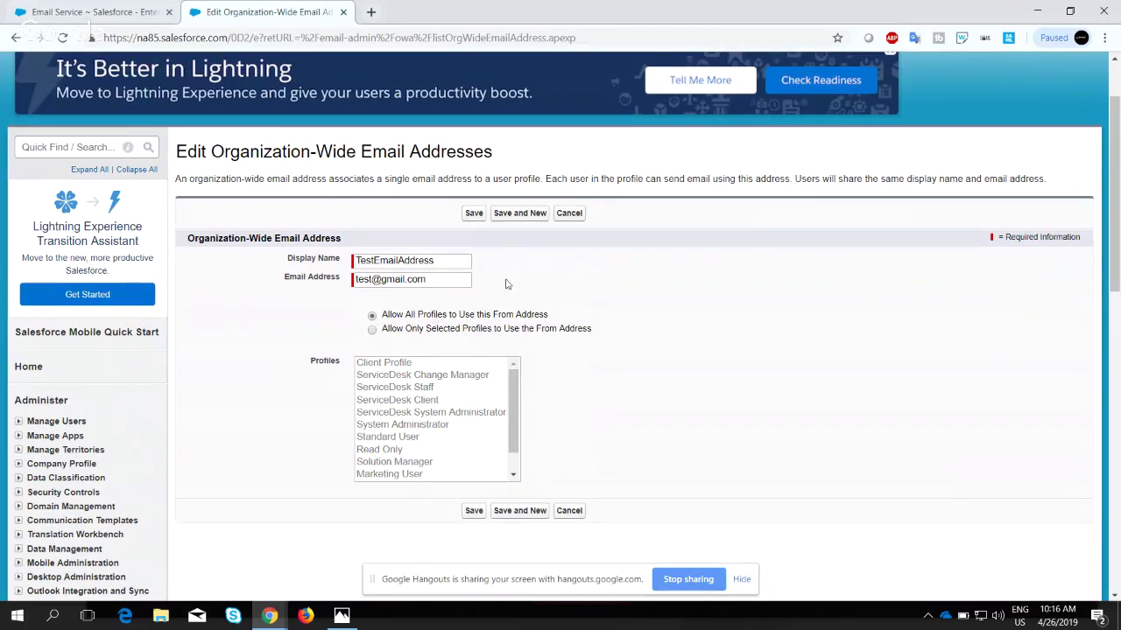
left_click(478, 217)
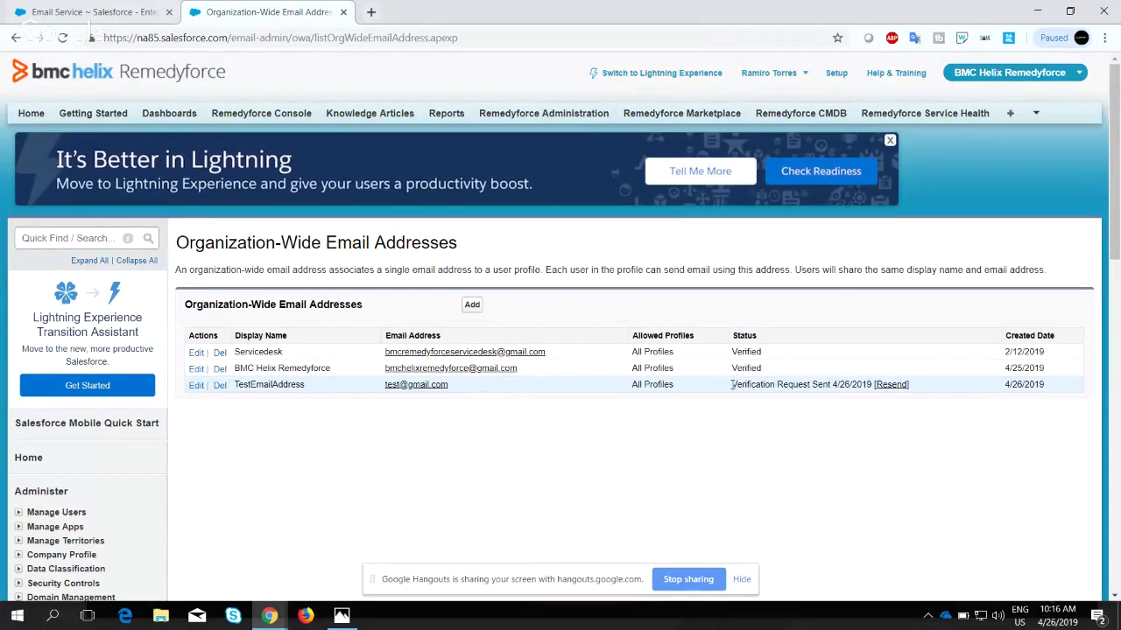
Highlight the address rows and verification status, then bring up the 'How does it Works?' slide.
left_click_drag(732, 385, 913, 388)
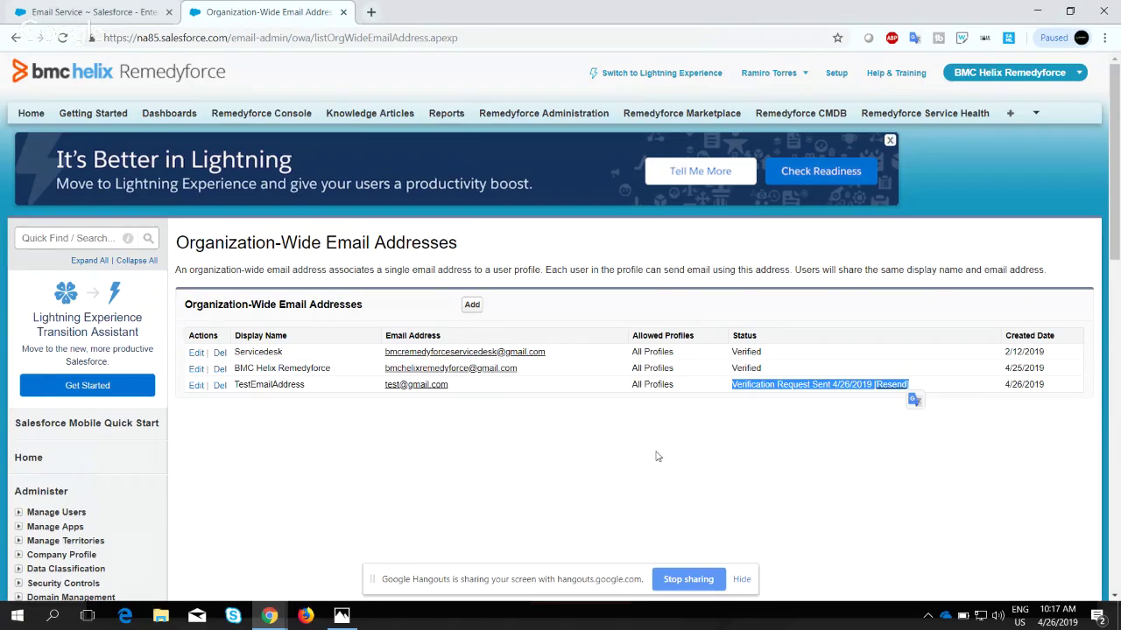
left_click_drag(767, 367, 202, 353)
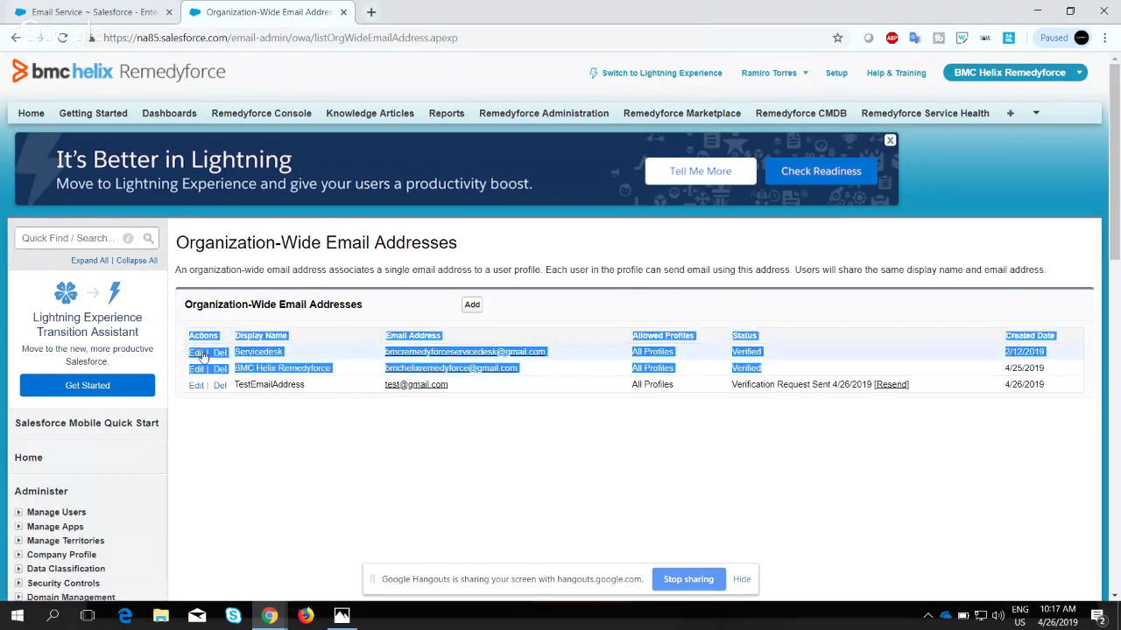
left_click(283, 420)
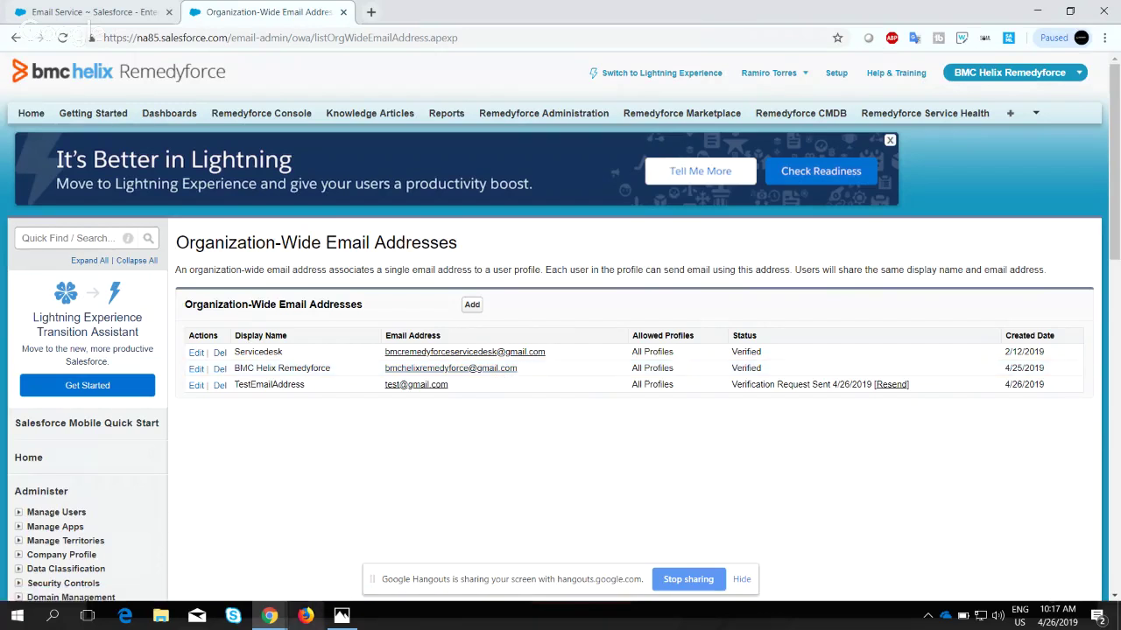
left_click(344, 617)
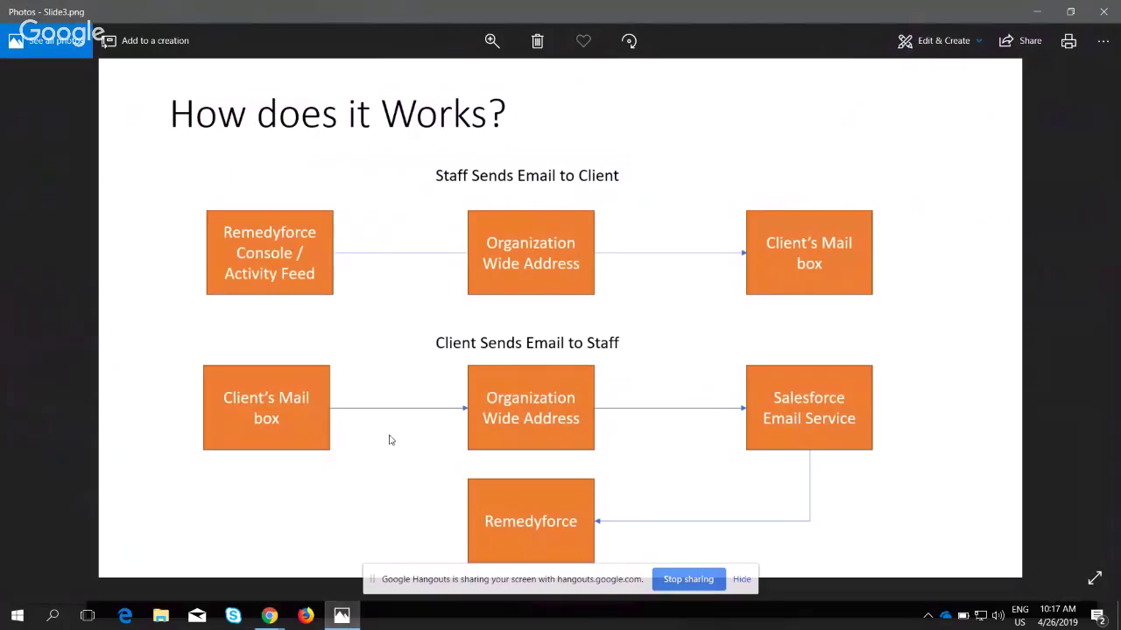
Dismiss the Hangouts sharing bar and minimize the 'How does it Works?' slide in Photos.
left_click(743, 581)
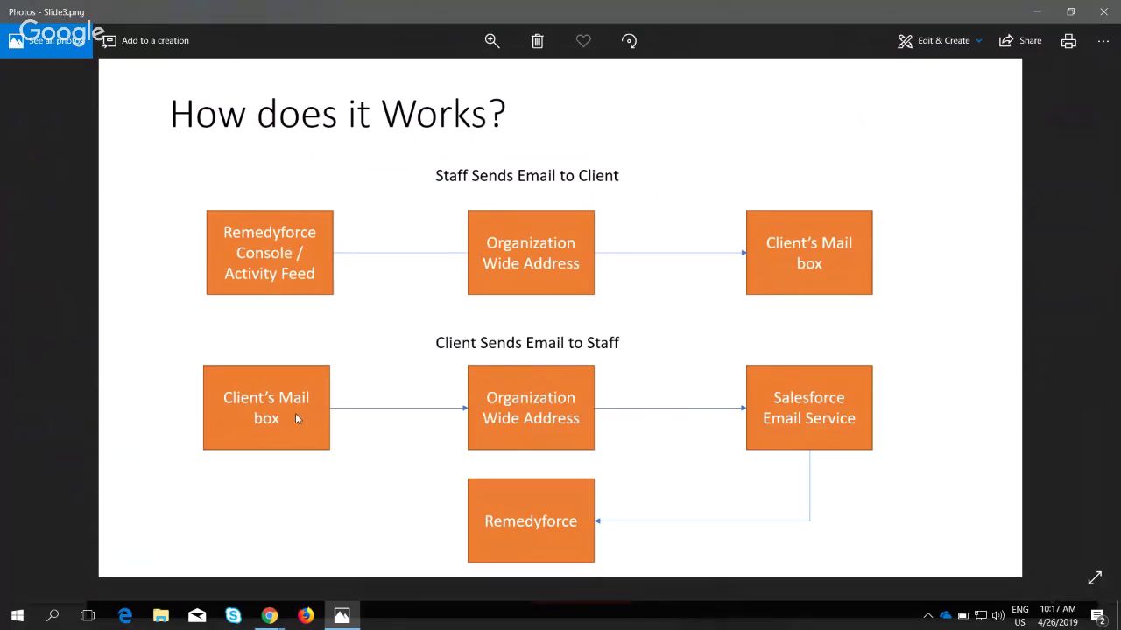
left_click(343, 618)
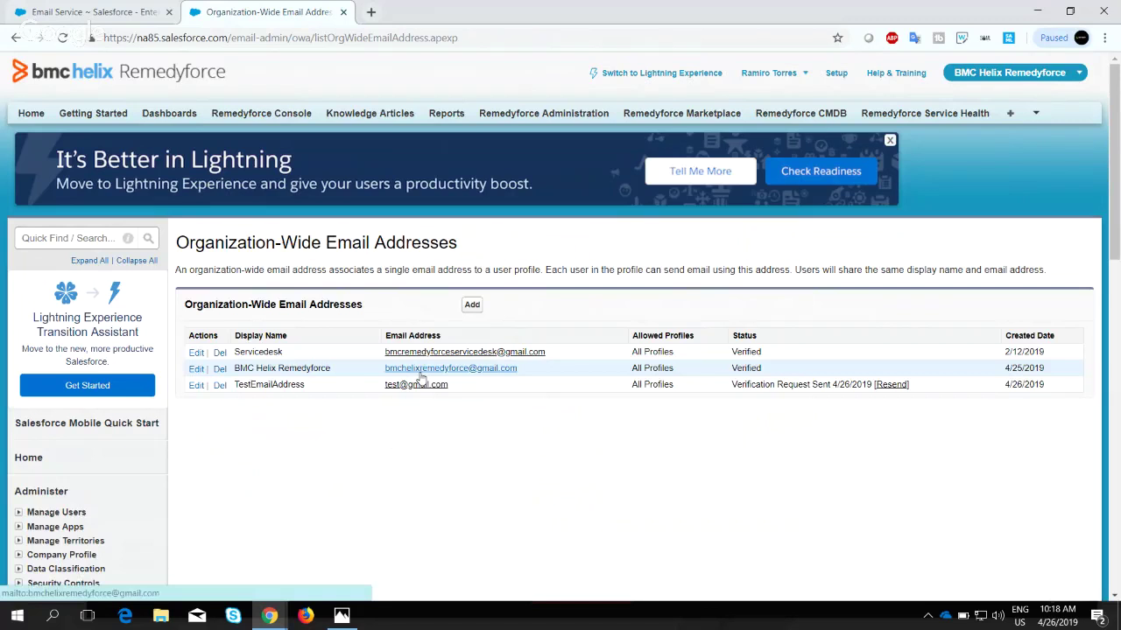
Highlight the BMC Helix Remedyforce address, then return to the EmailConversation service details tab.
left_click_drag(522, 371, 365, 378)
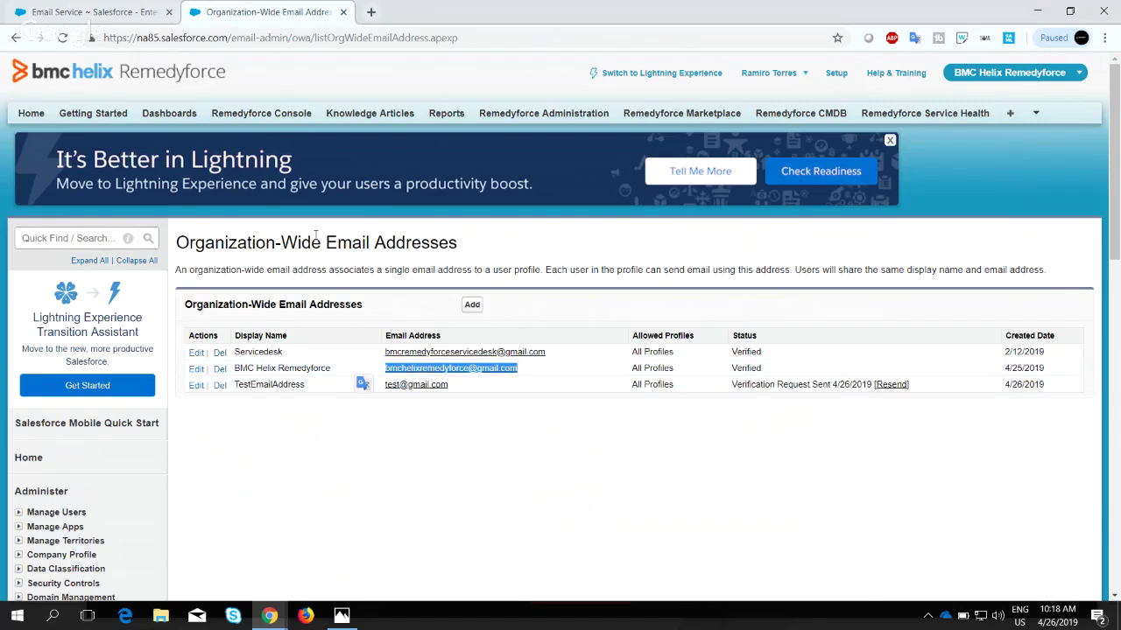
left_click(121, 8)
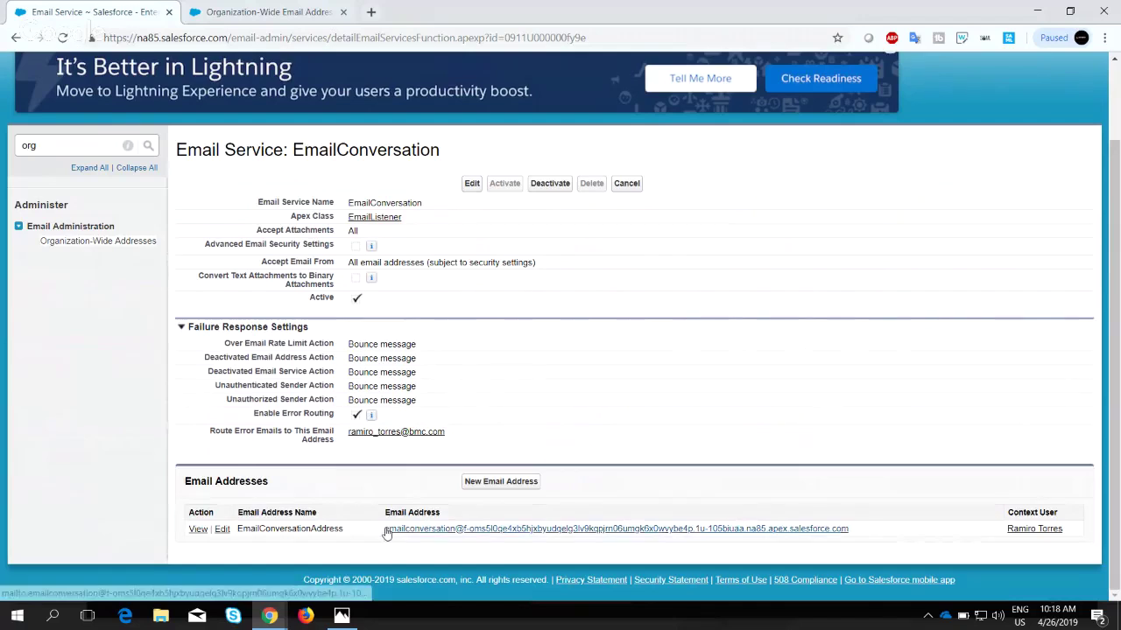
Bring the how-it-works slide back up, then return to the Email Service browser page.
left_click(340, 626)
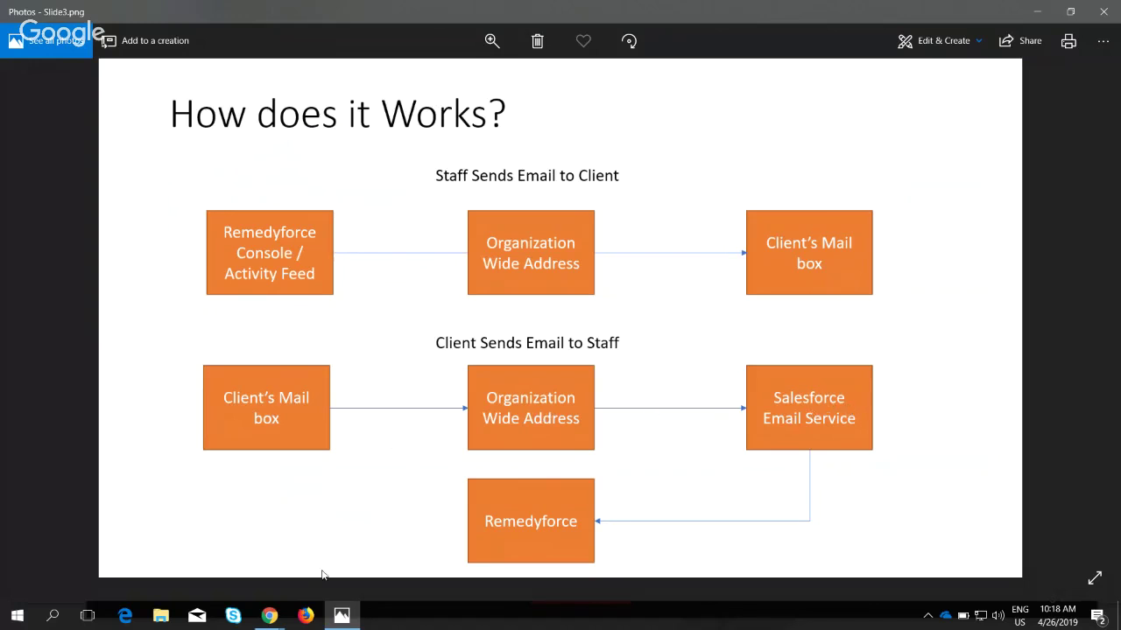
left_click(270, 616)
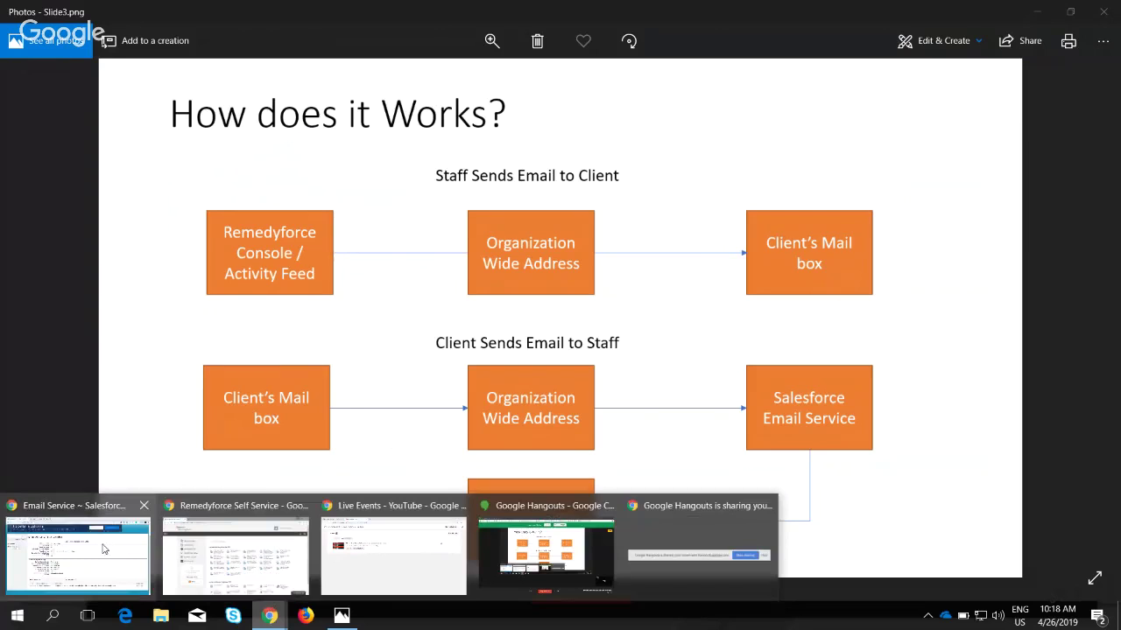
left_click(105, 548)
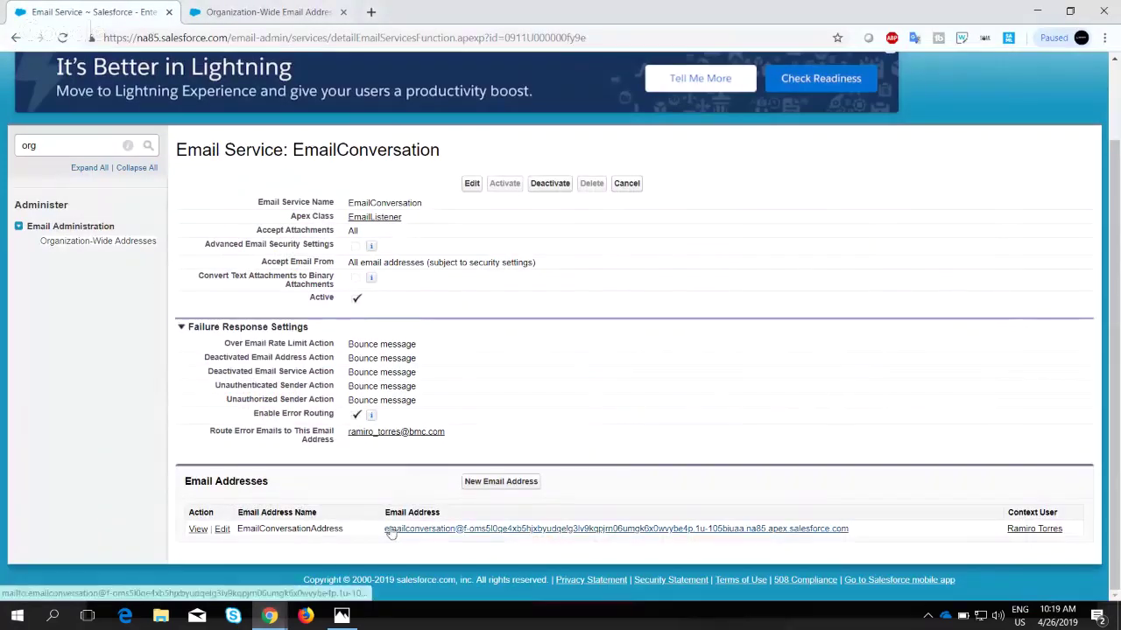
left_click(269, 616)
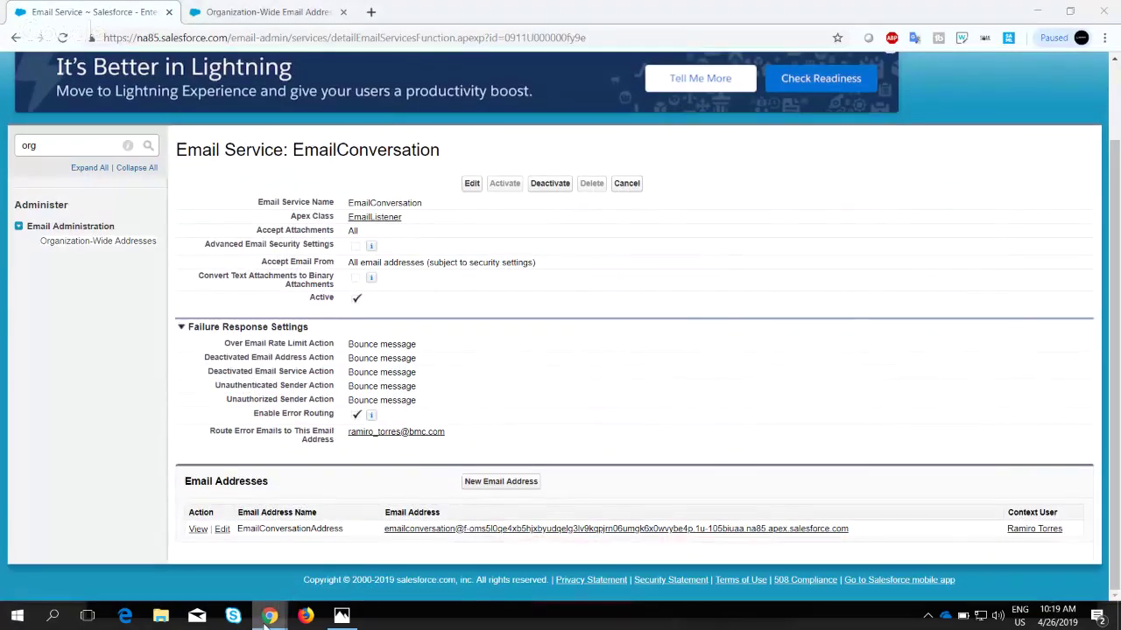
left_click(551, 455)
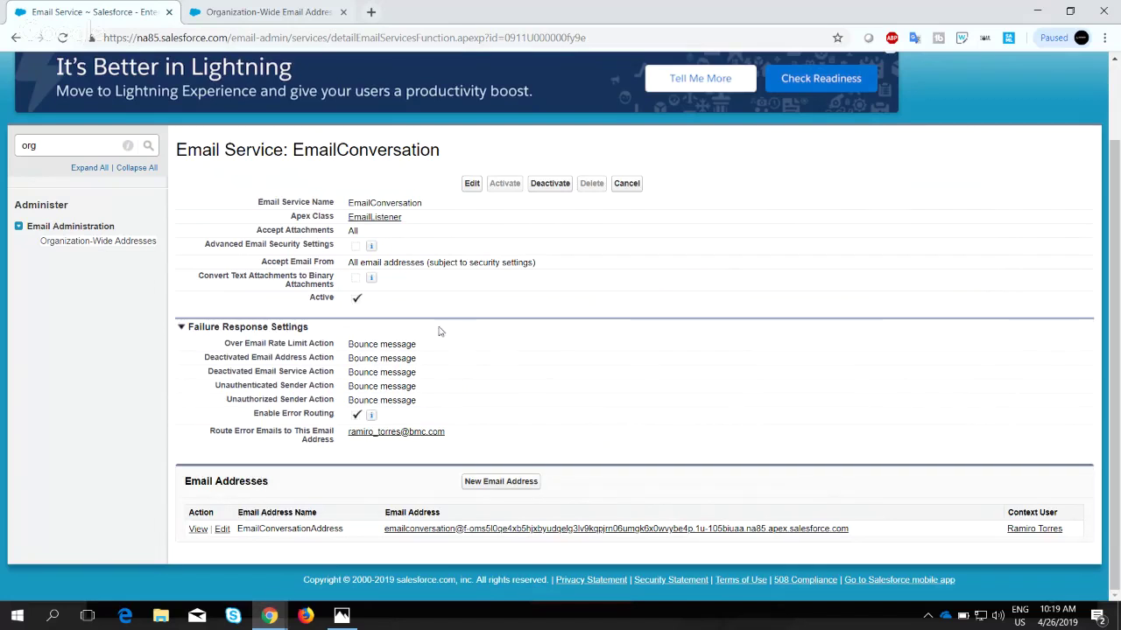
Compare the EmailConversation service with the Organization-Wide Email Addresses list, ending on the address list.
left_click(253, 15)
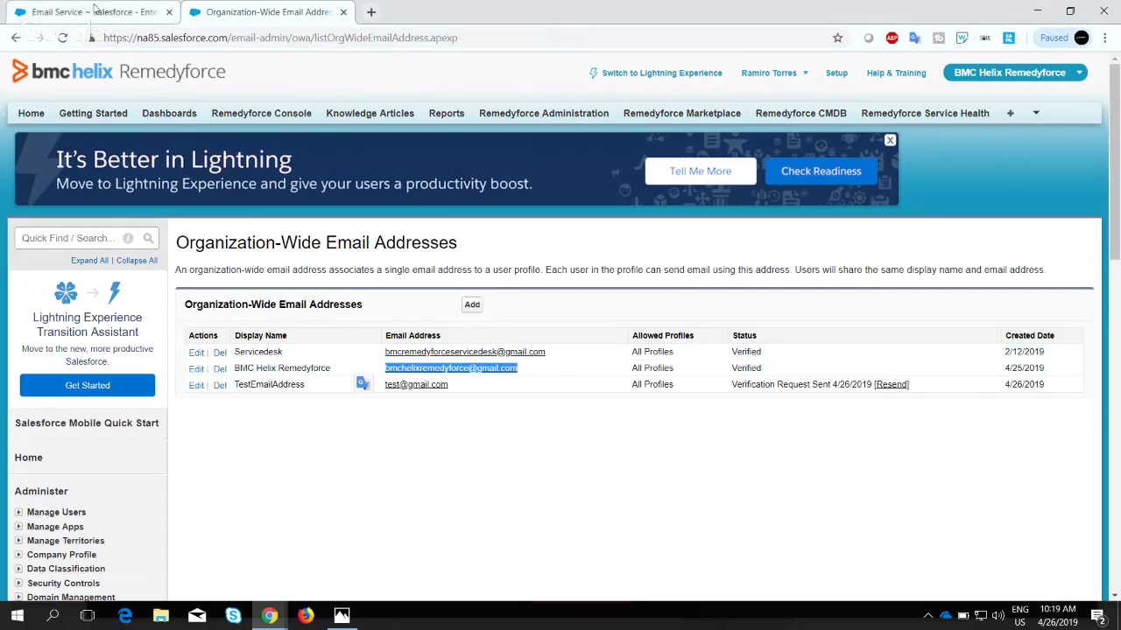
left_click(93, 11)
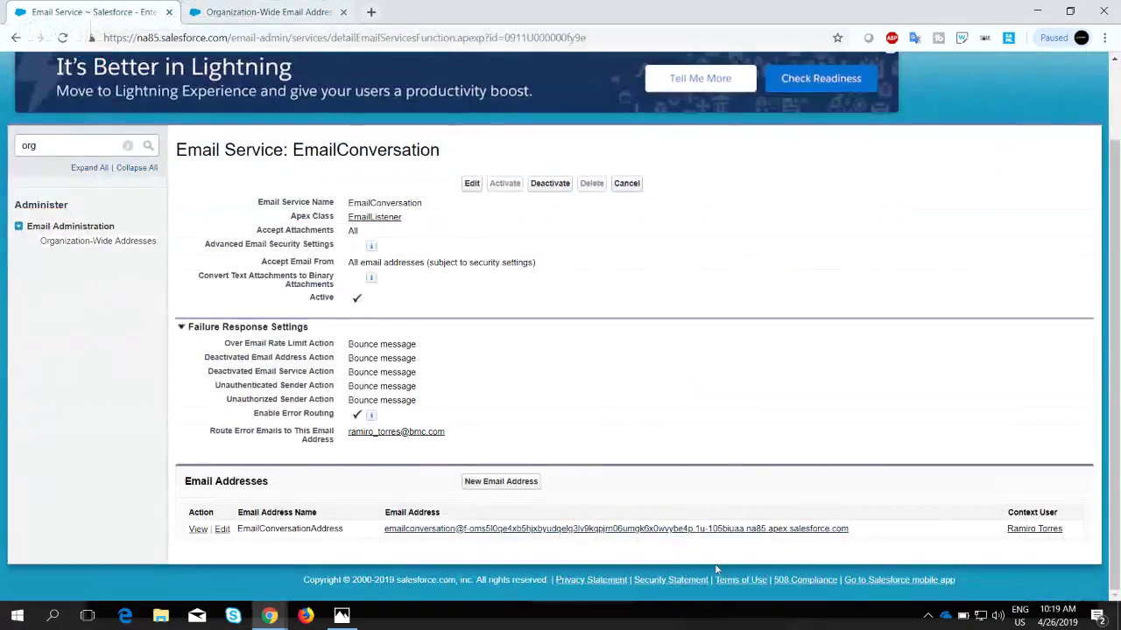
left_click(264, 15)
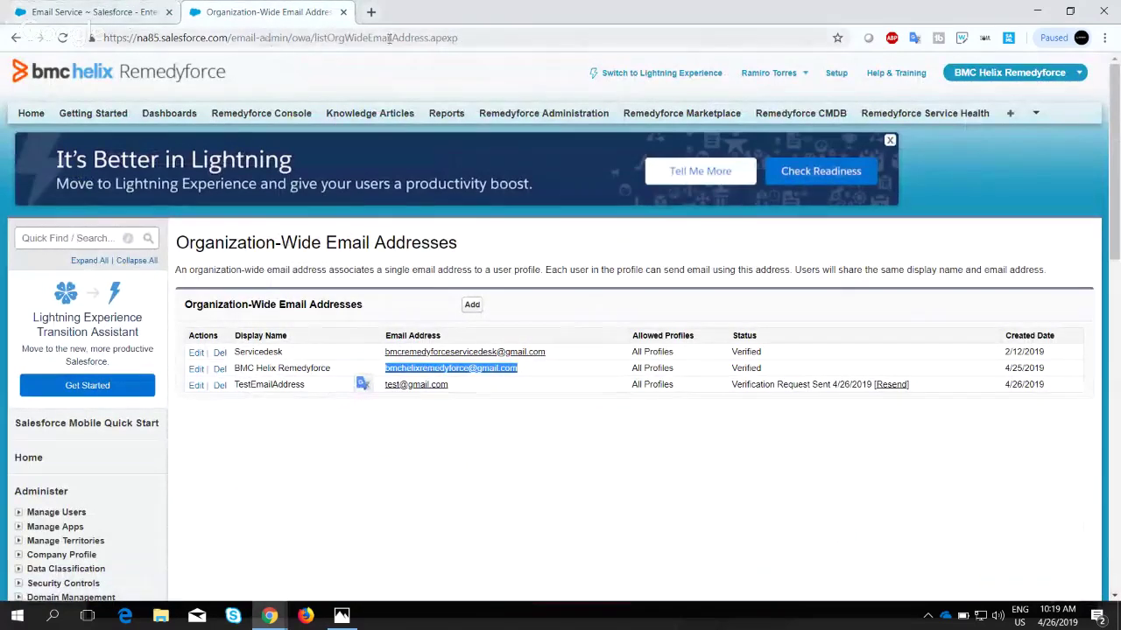
Open Remedyforce Administration and go to Configure Email > Email Conversation Settings.
left_click(528, 119)
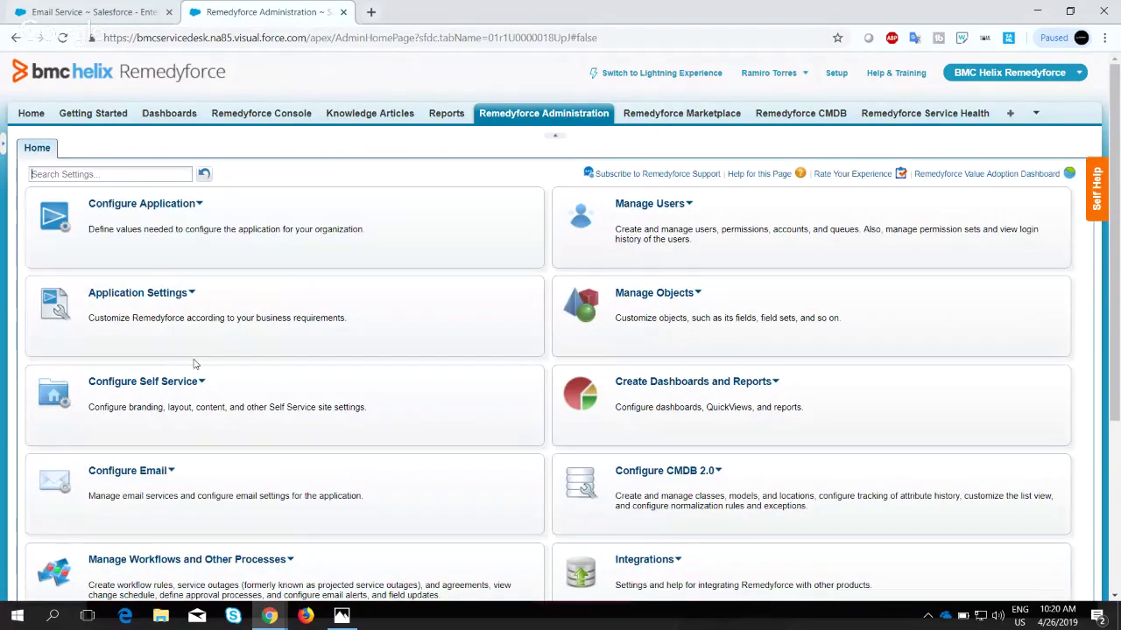
scroll(195, 364, "down", 3)
scroll(198, 345, "up", 2)
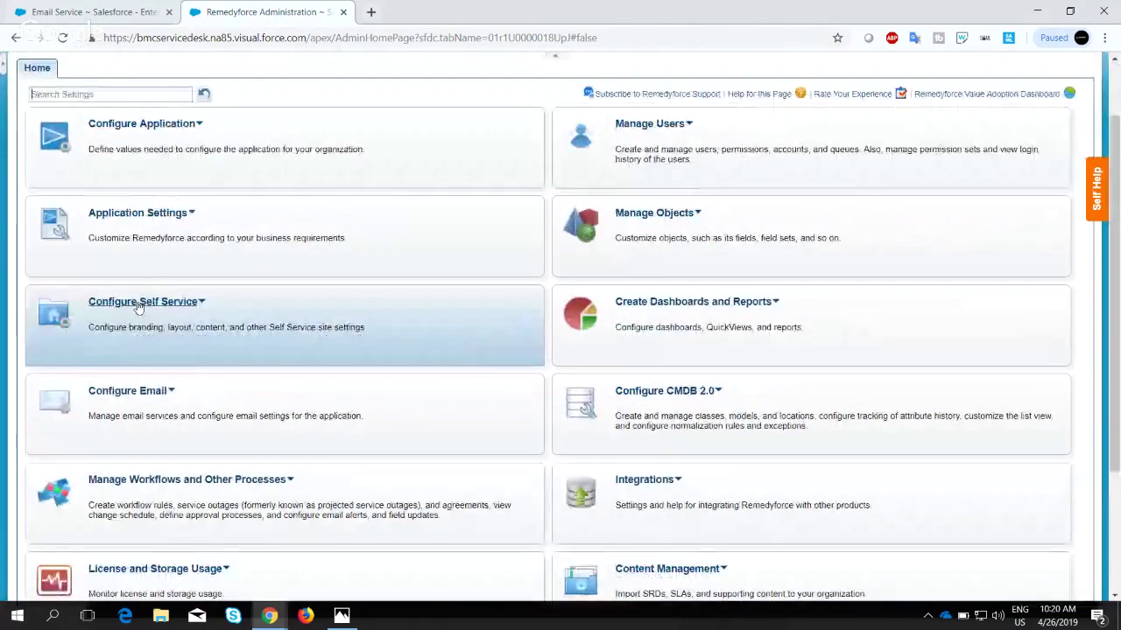
left_click(142, 392)
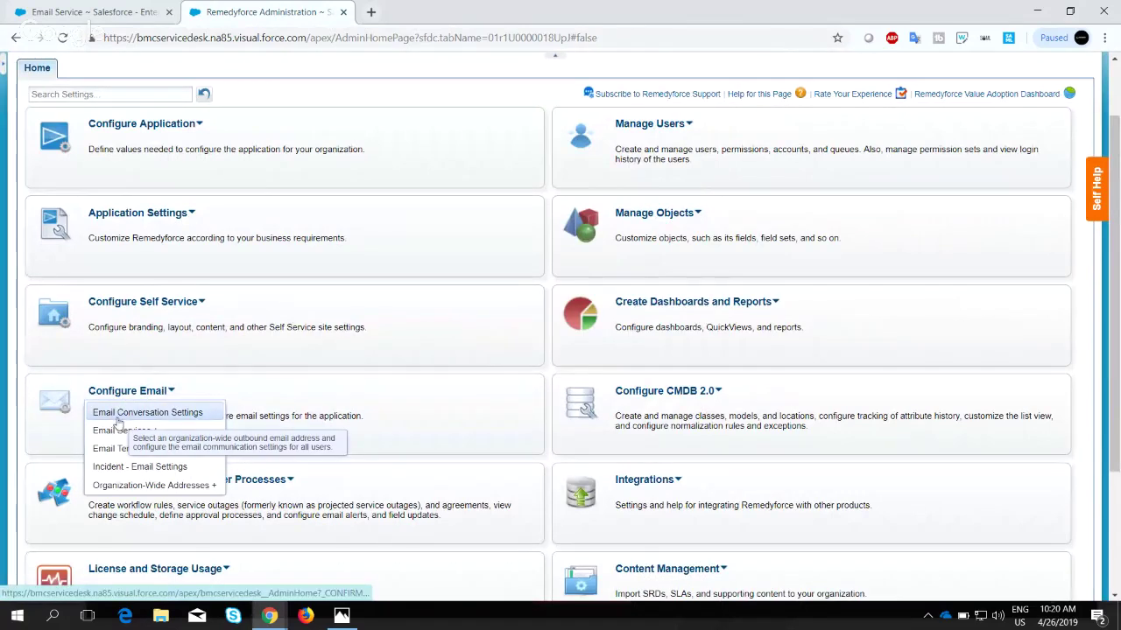
left_click(184, 421)
Expand the From email address dropdown showing the three organization-wide sender addresses.
scroll(380, 313, "down", 1)
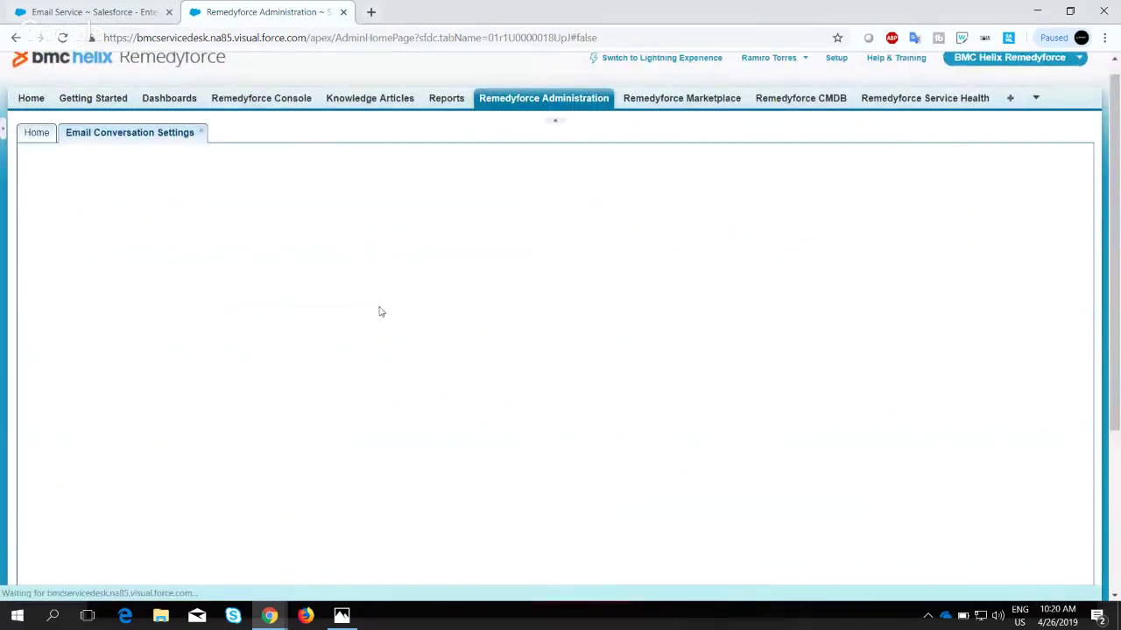
scroll(380, 313, "up", 1)
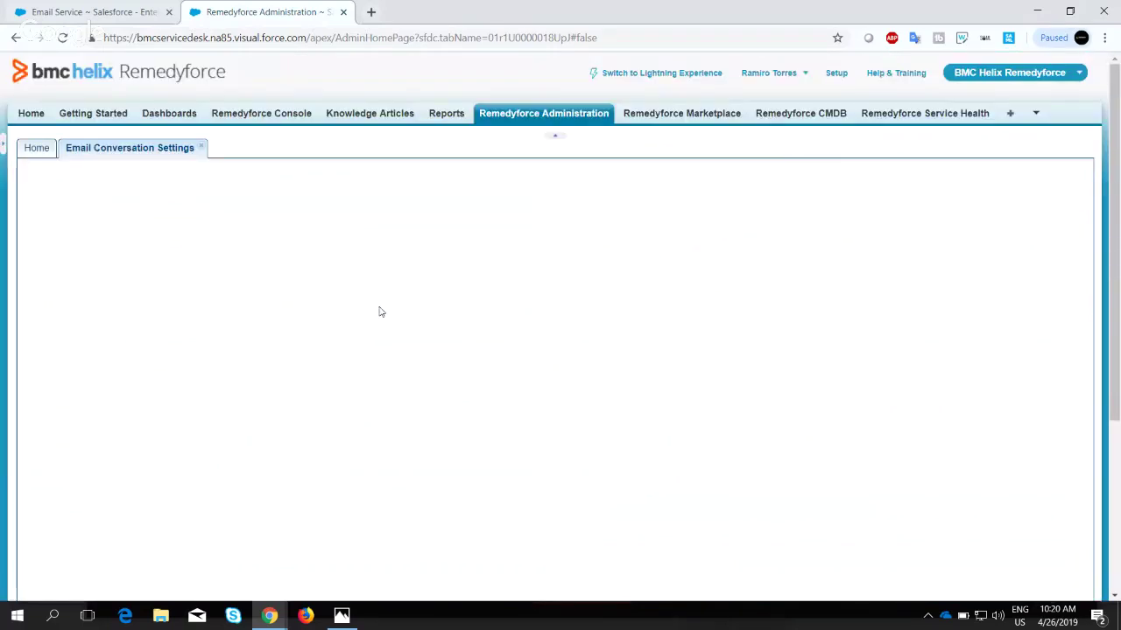
scroll(380, 312, "down", 2)
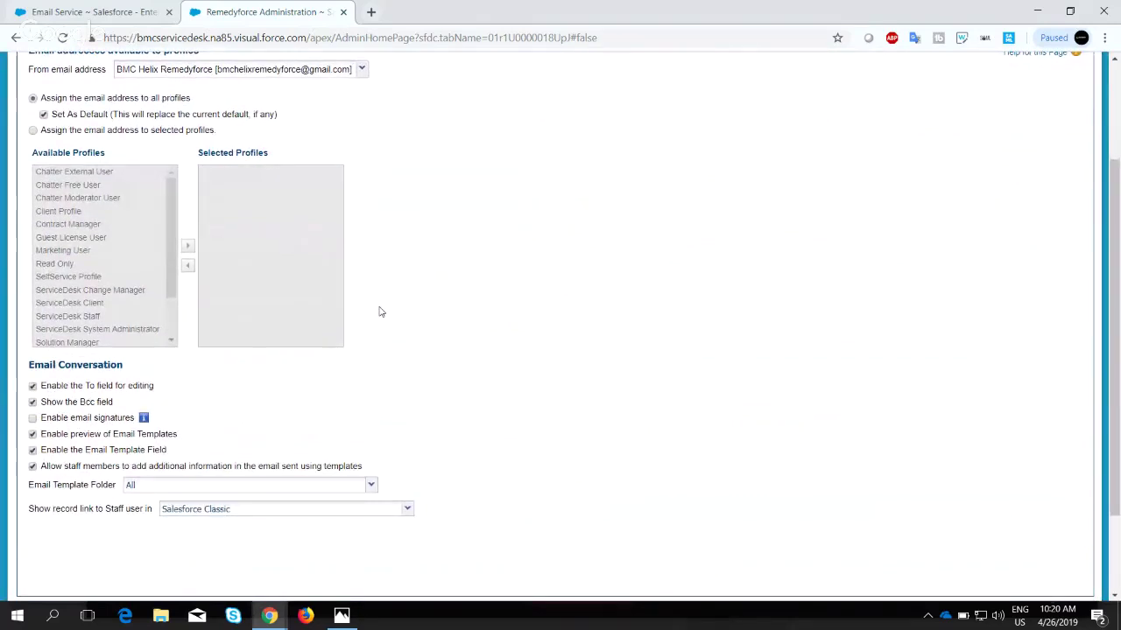
scroll(380, 312, "up", 1)
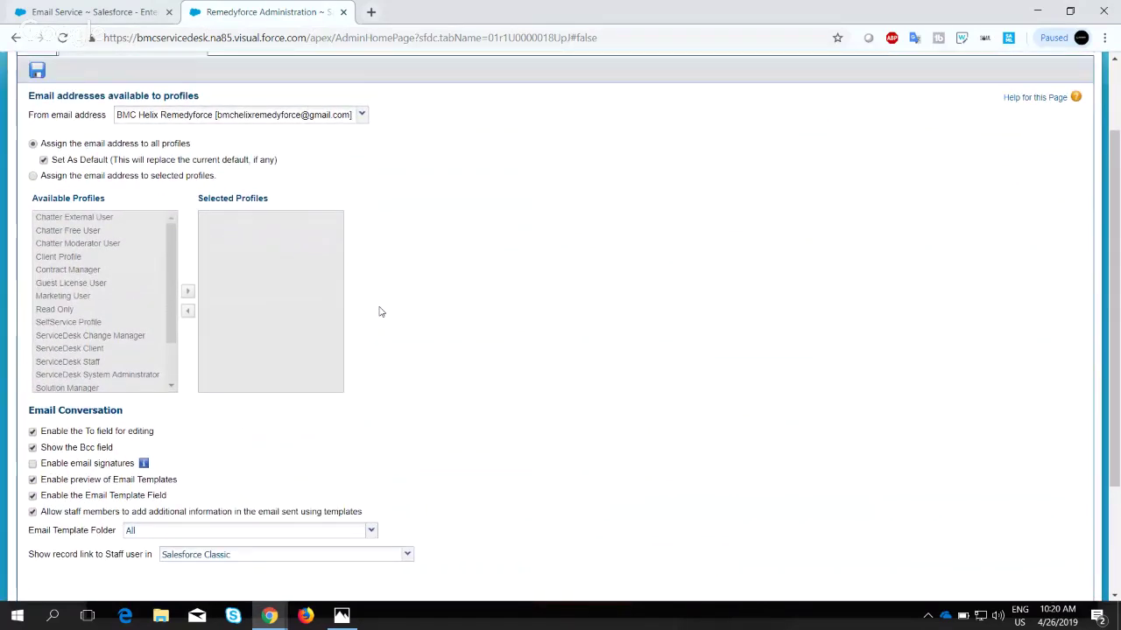
scroll(380, 312, "up", 2)
scroll(380, 313, "up", 1)
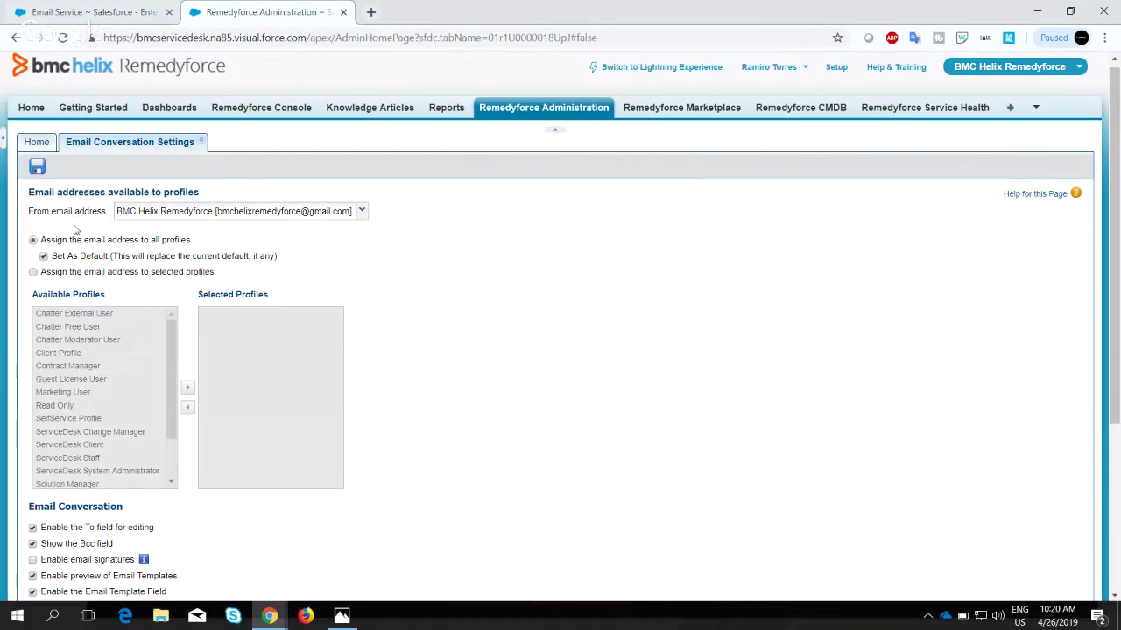
left_click(187, 215)
left_click(186, 215)
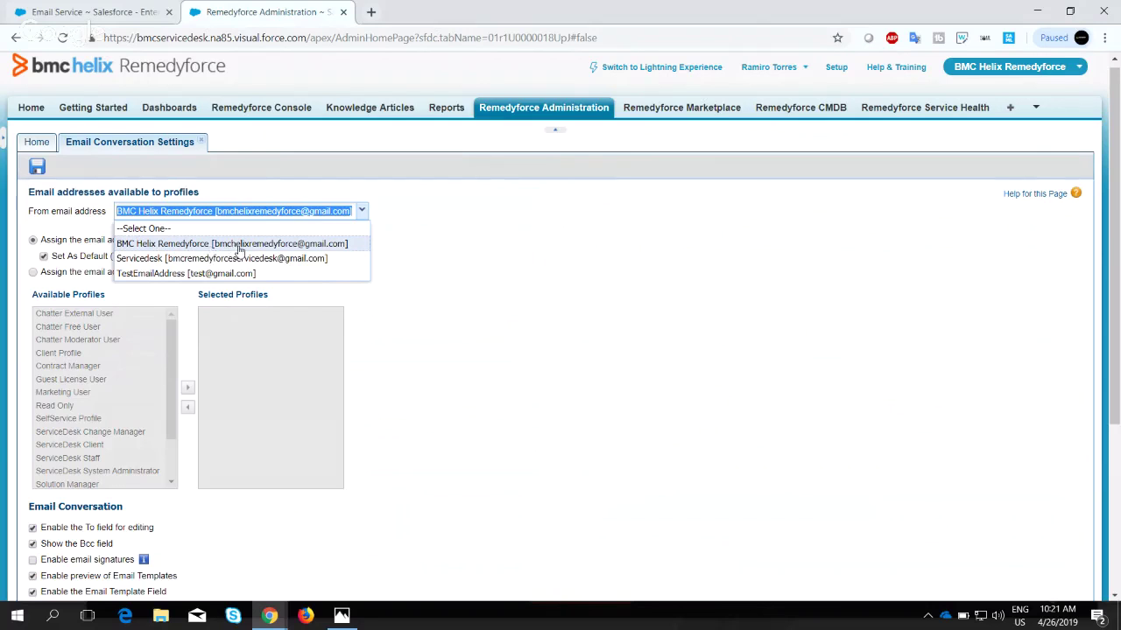
Keep BMC Helix Remedyforce as the sender address and uncheck Set As Default.
left_click(271, 251)
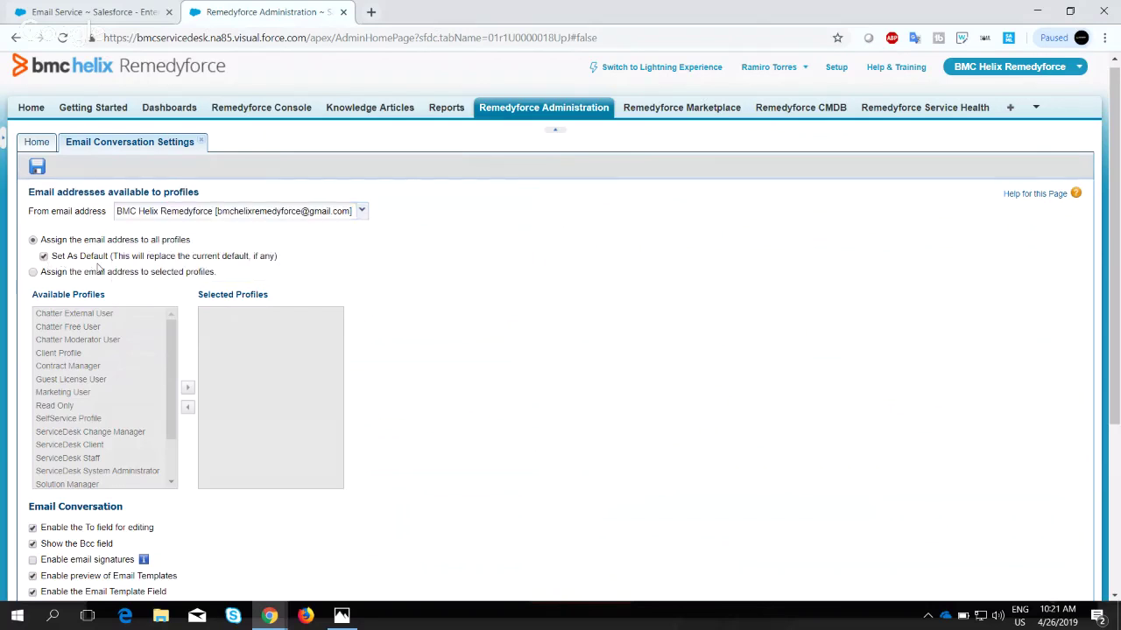
scroll(99, 269, "down", 2)
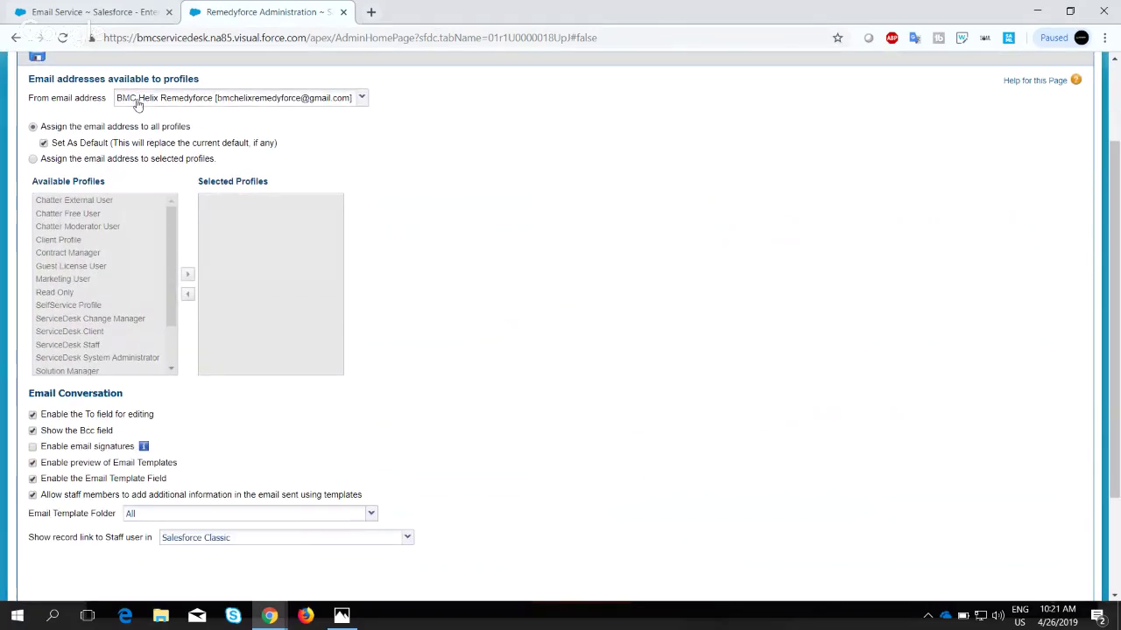
left_click(44, 143)
Restrict the address to selected profiles, adding ServiceDesk Staff and ServiceDesk System Administrator.
left_click(33, 159)
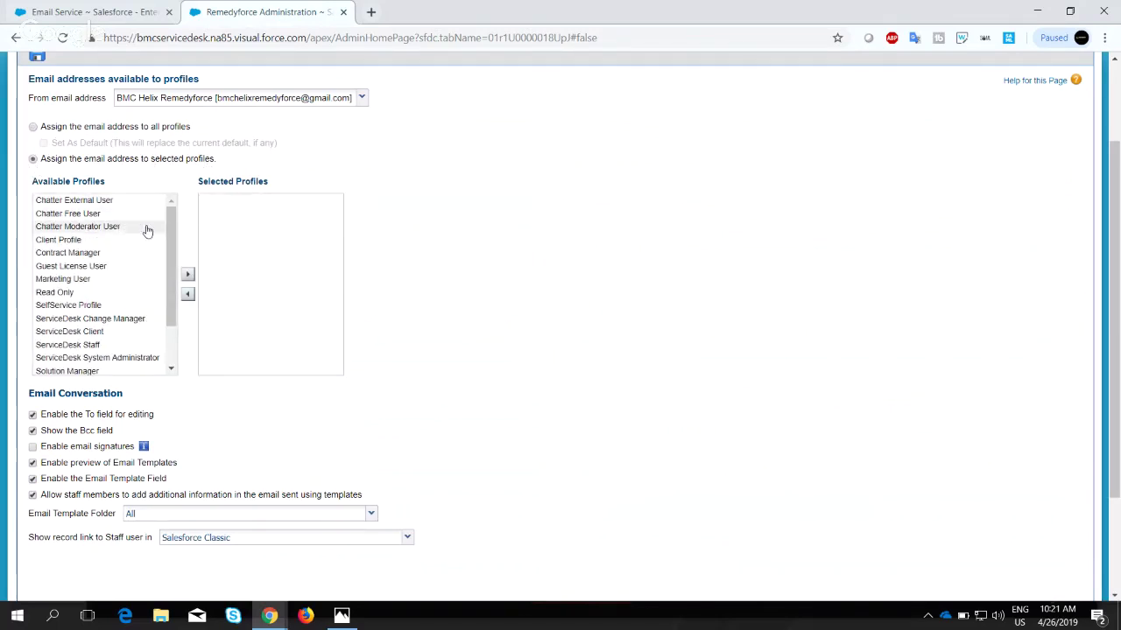
left_click_drag(169, 234, 169, 270)
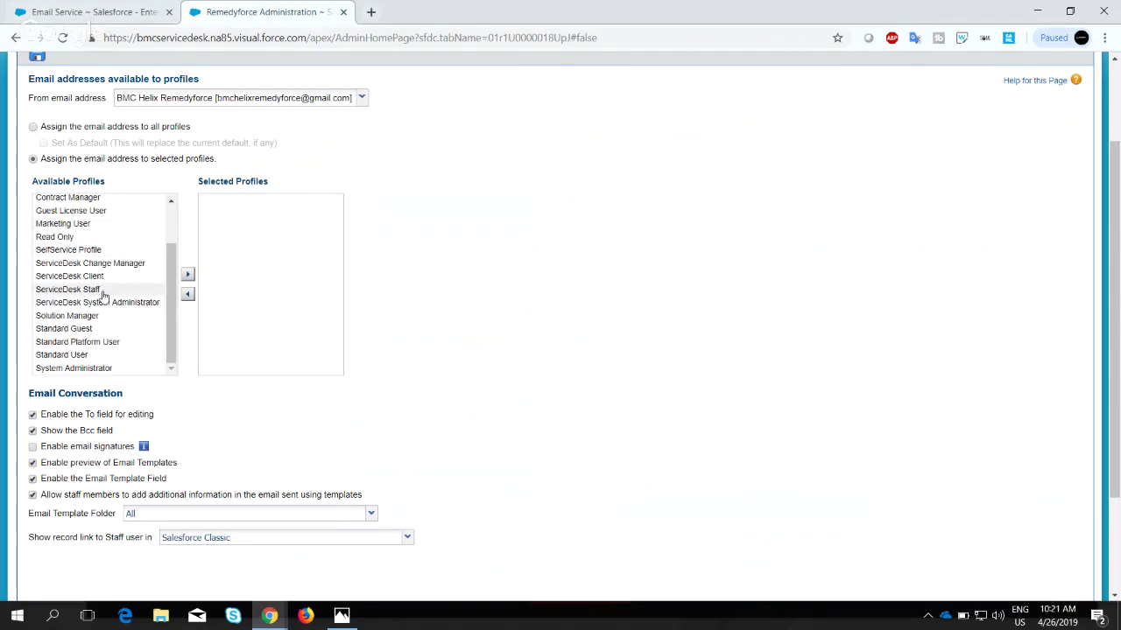
left_click(104, 291)
left_click(188, 275)
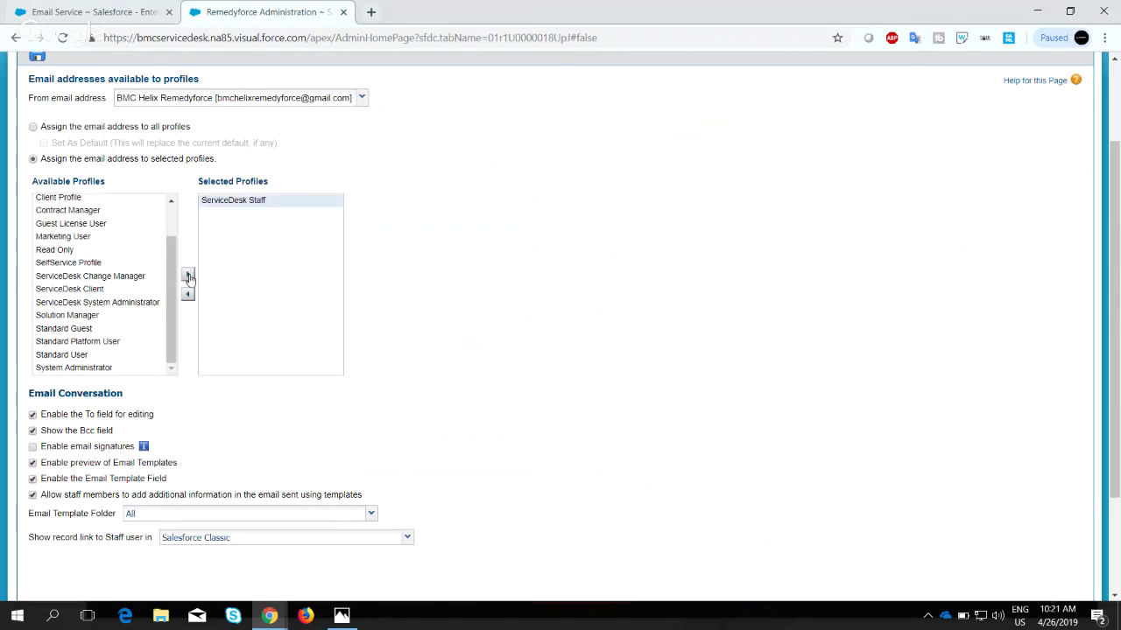
left_click(96, 302)
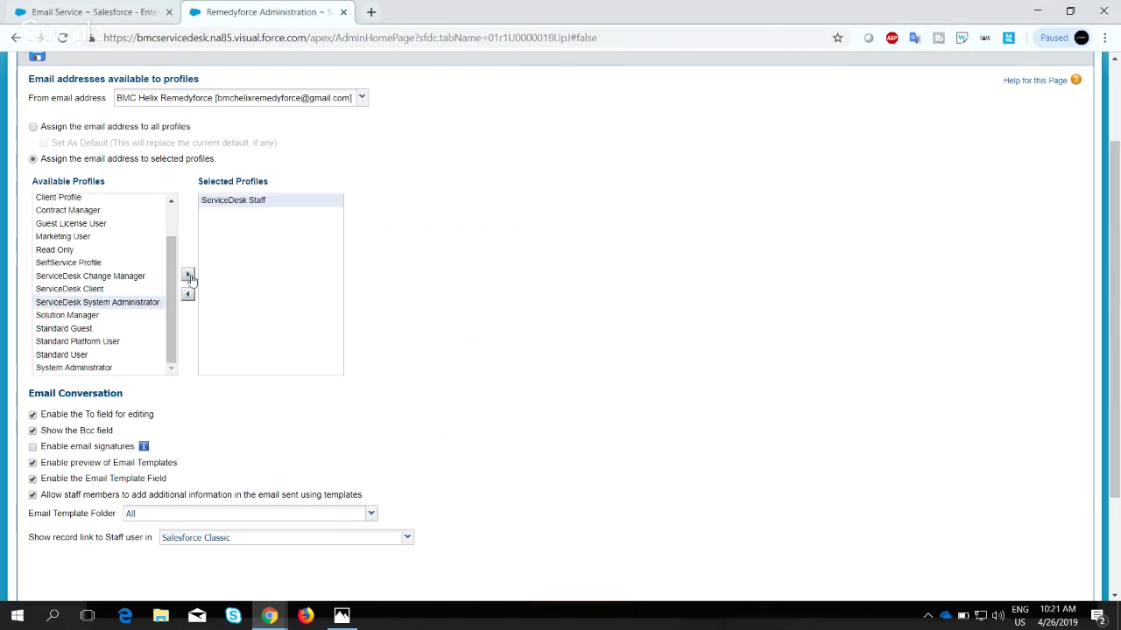
left_click(188, 276)
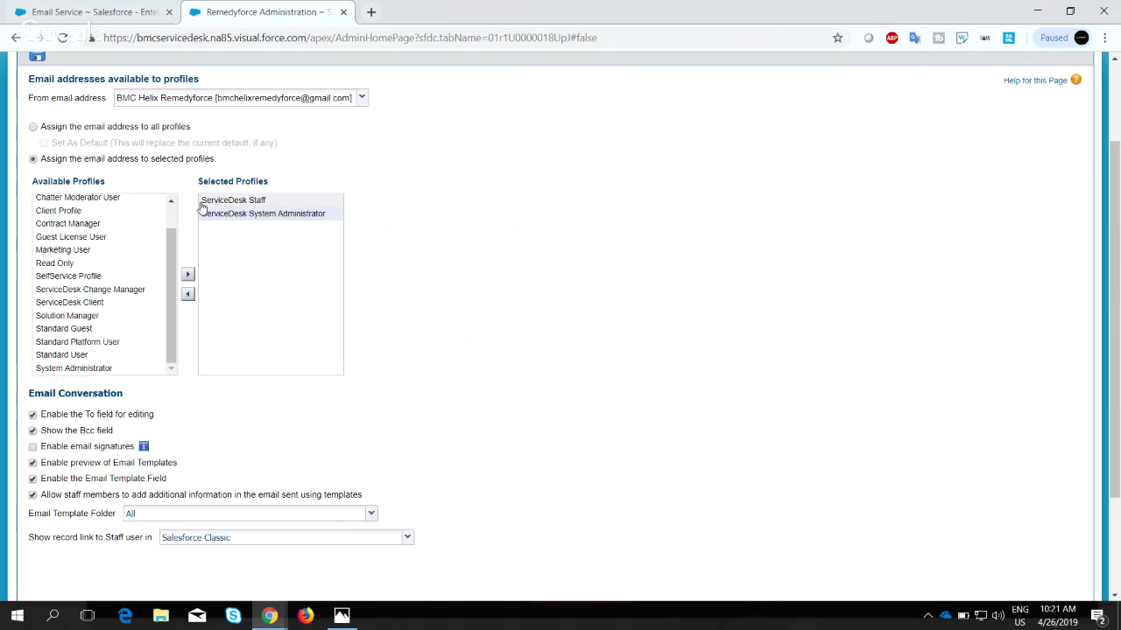
Switch to assigning the sender address to all profiles instead.
scroll(200, 205, "down", 1)
scroll(200, 205, "up", 3)
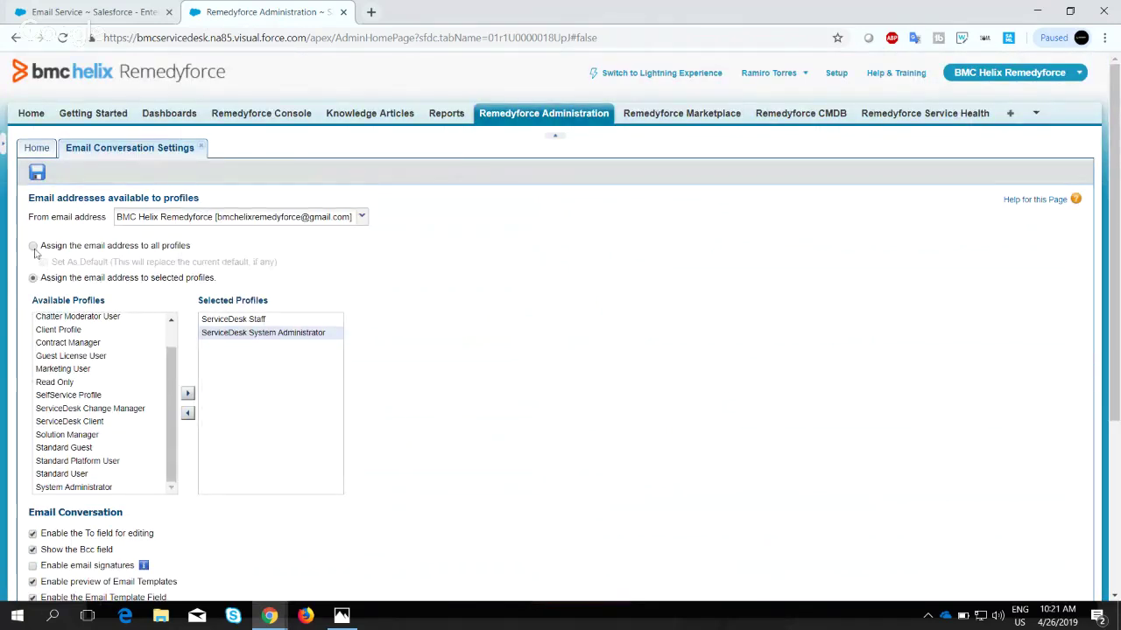
left_click(32, 247)
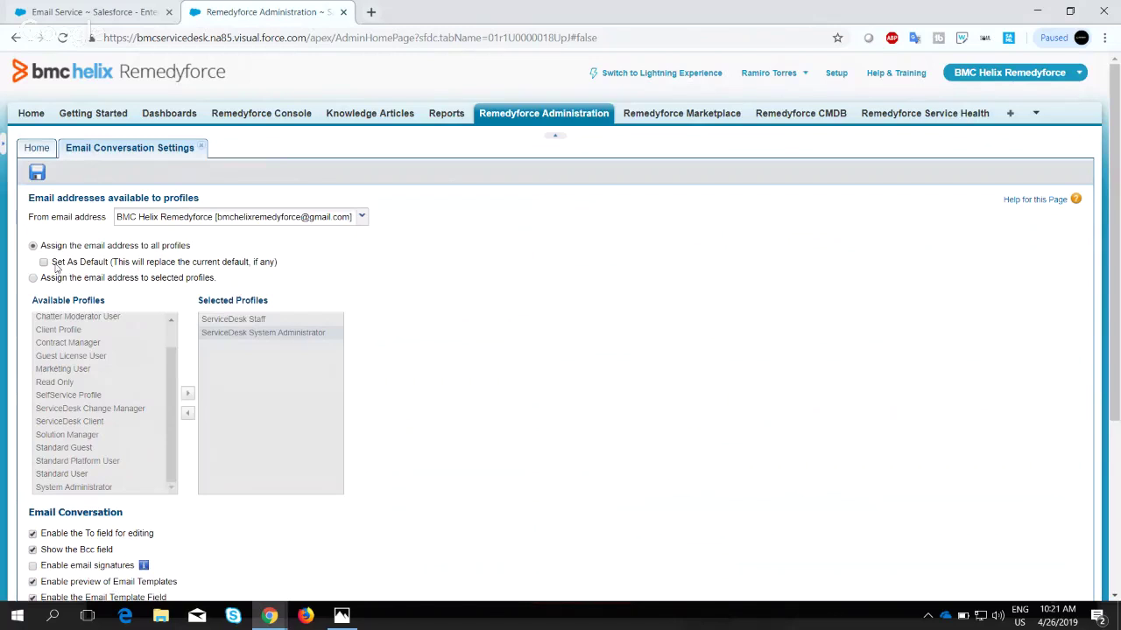
Mark the all-profiles sender address as default and enable editing of the To field.
left_click(44, 263)
scroll(241, 297, "down", 2)
scroll(240, 298, "down", 2)
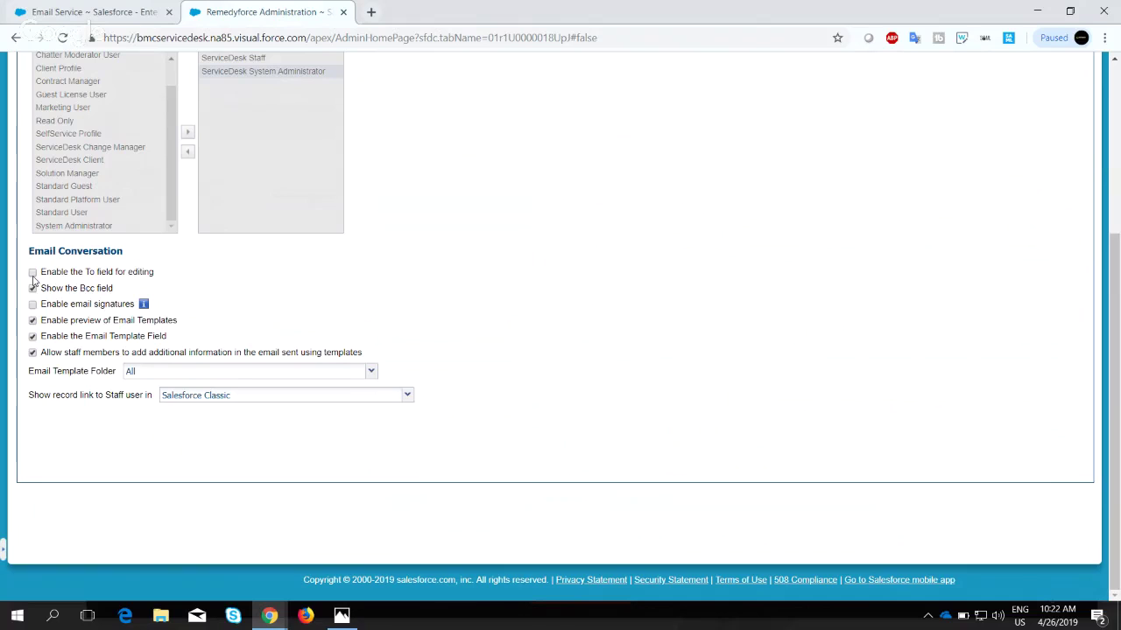
left_click(32, 287)
mouse_move(144, 310)
left_click(158, 377)
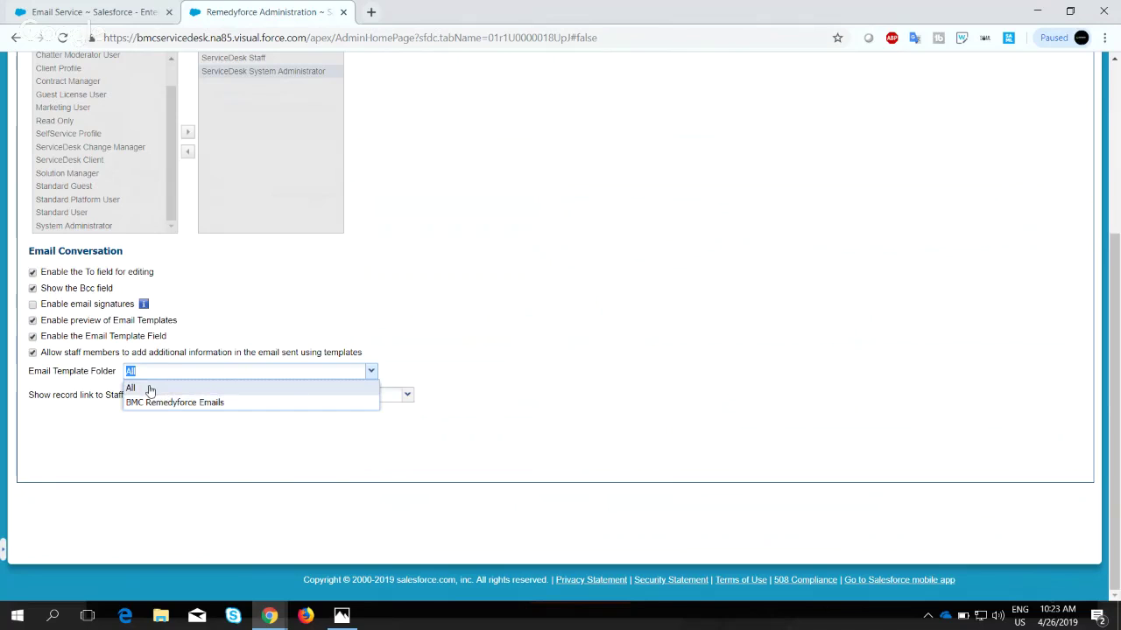
left_click(150, 389)
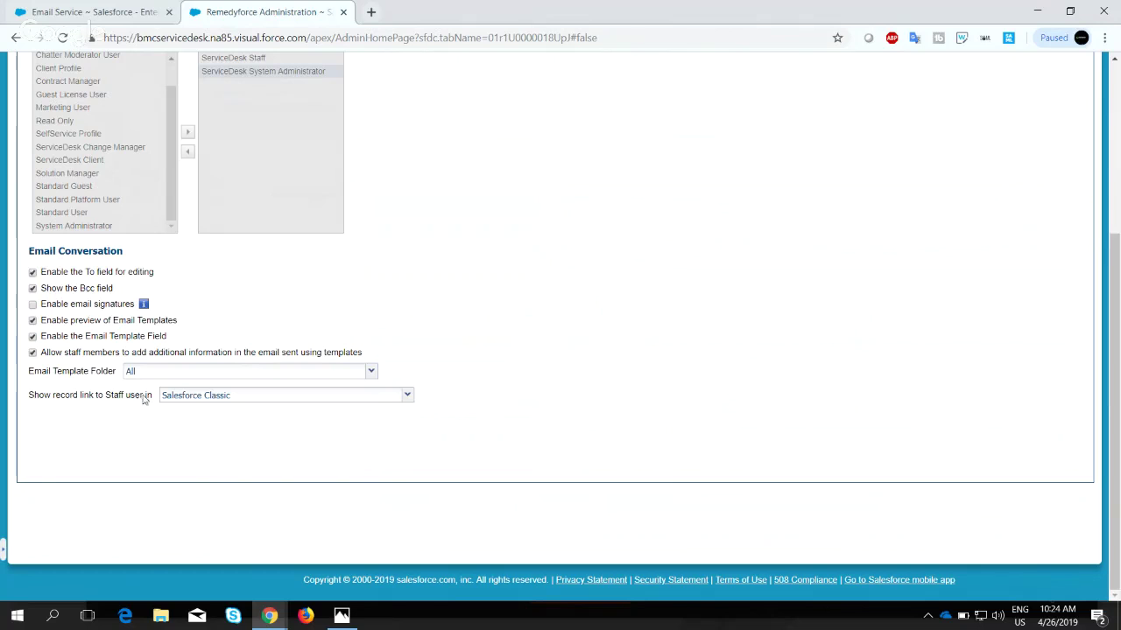
left_click(221, 400)
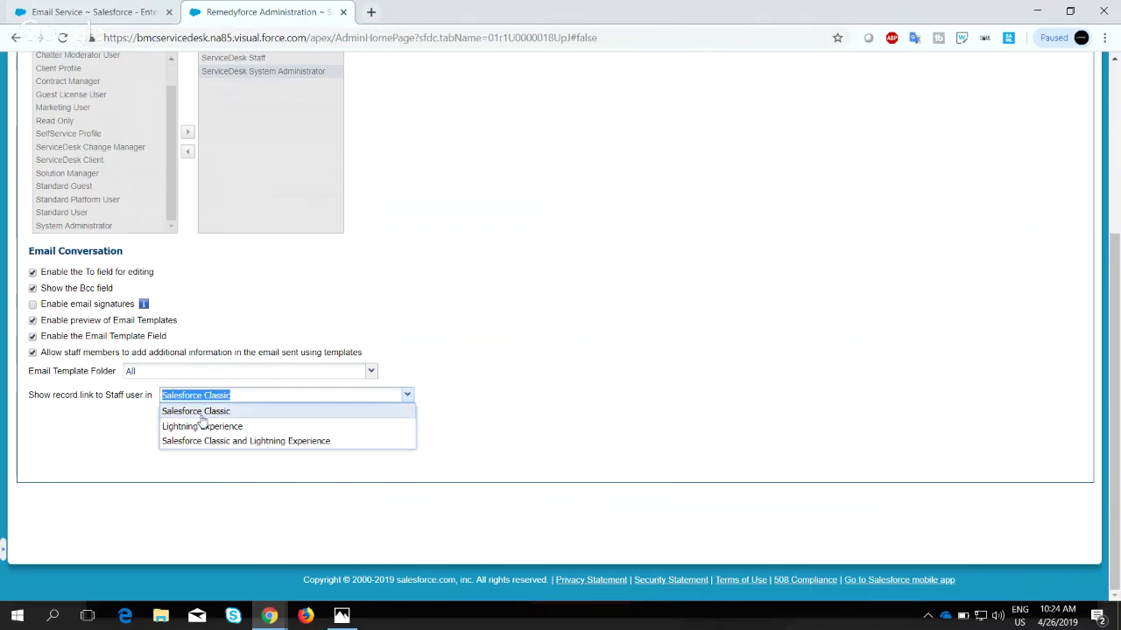
left_click(189, 428)
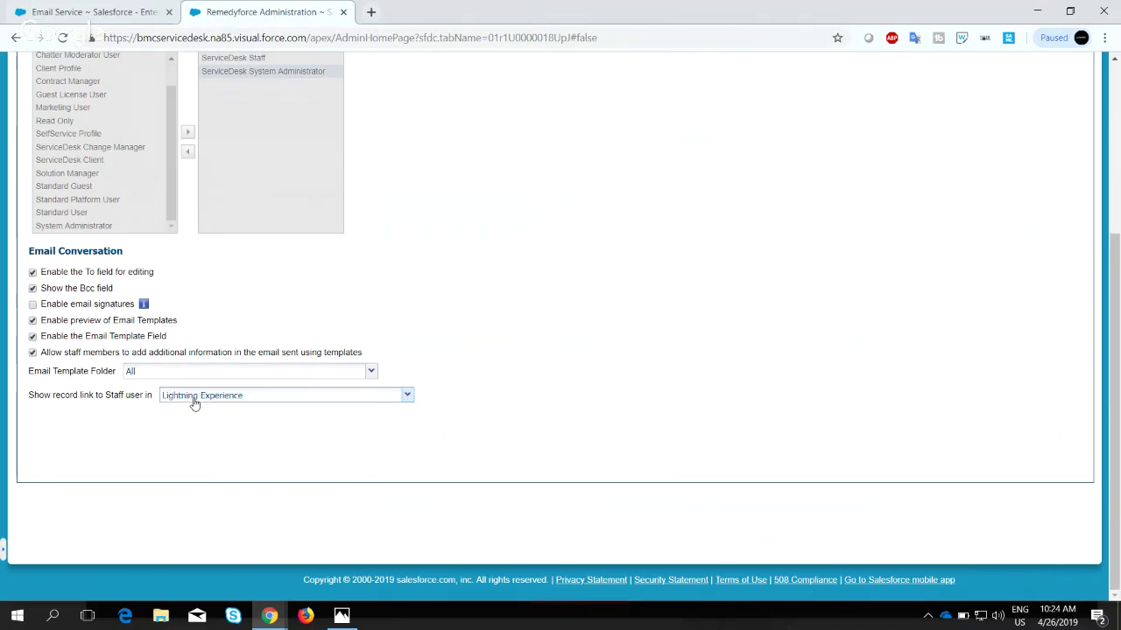
left_click(194, 400)
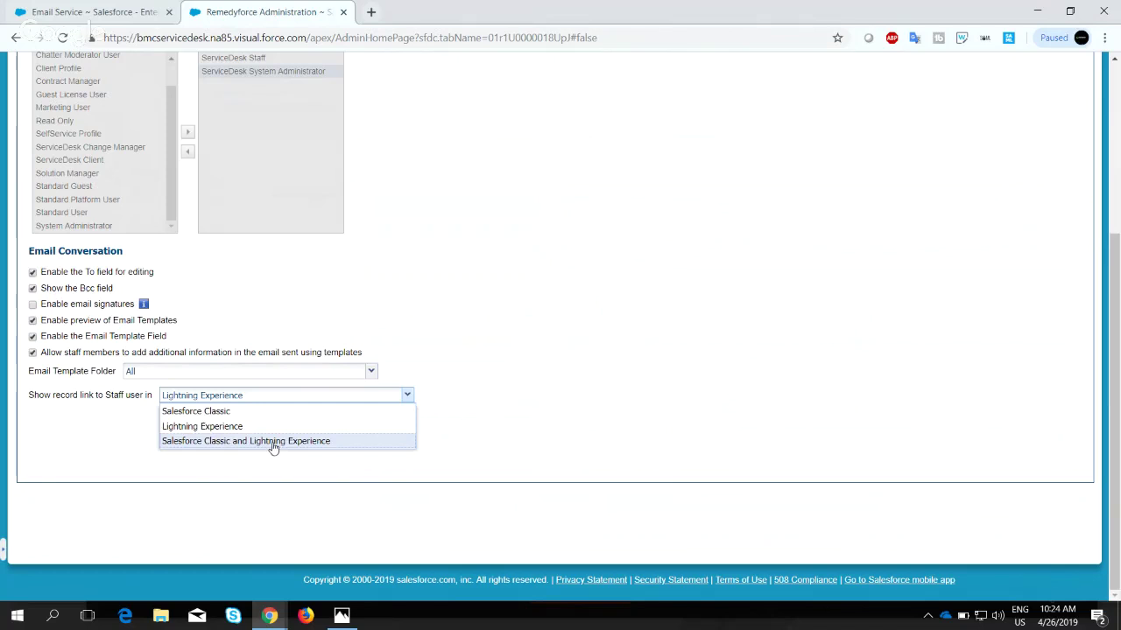
left_click(195, 470)
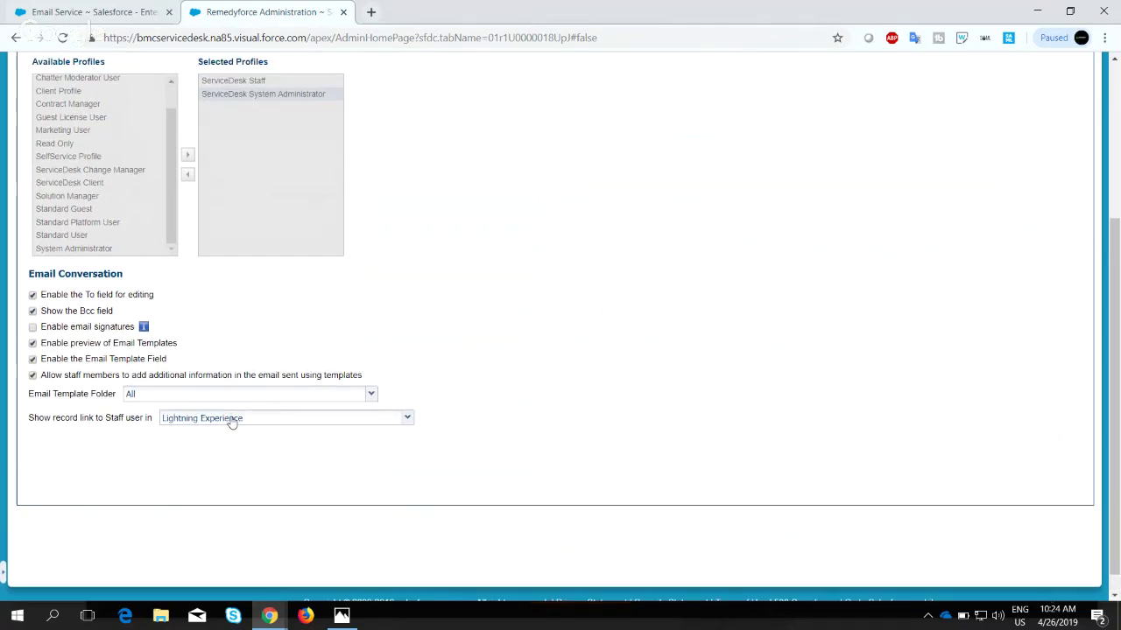
left_click(231, 418)
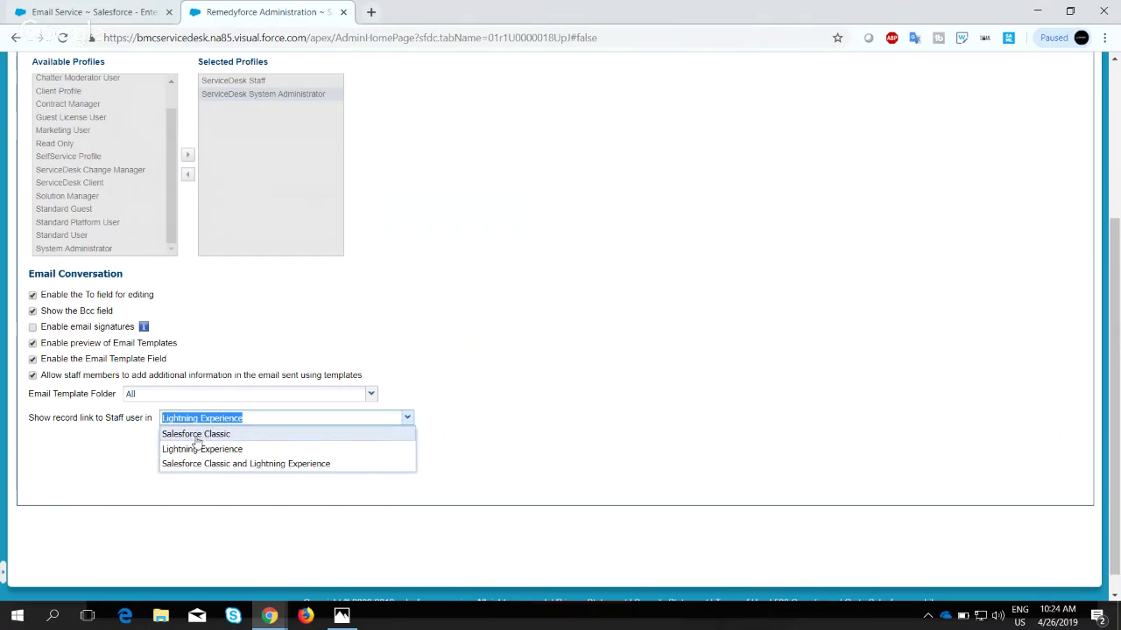
left_click(196, 436)
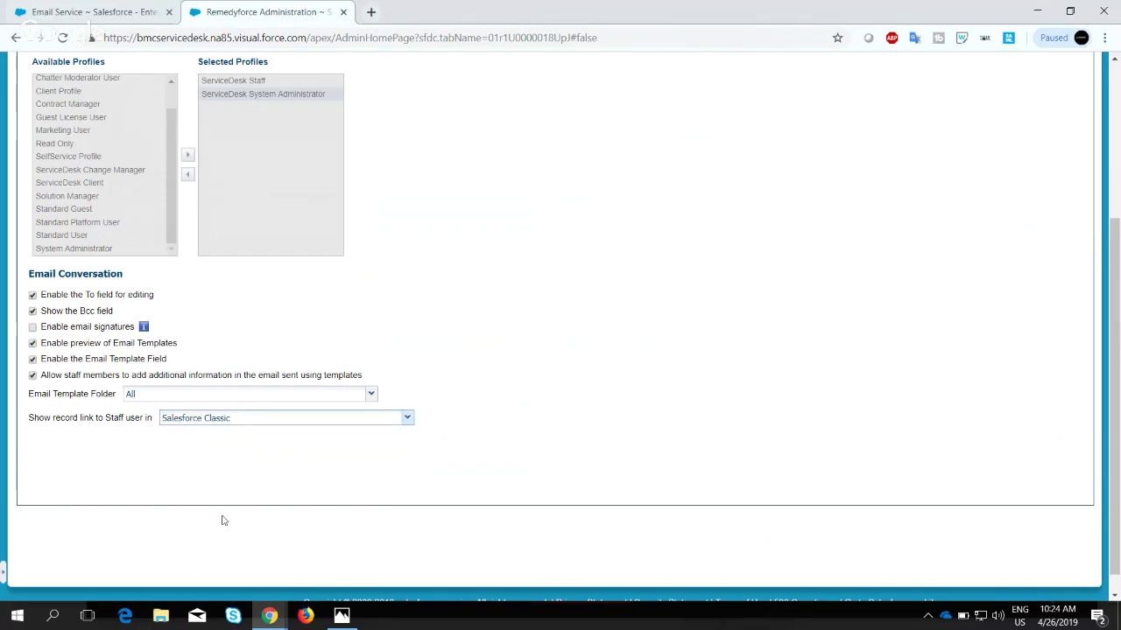
left_click(268, 613)
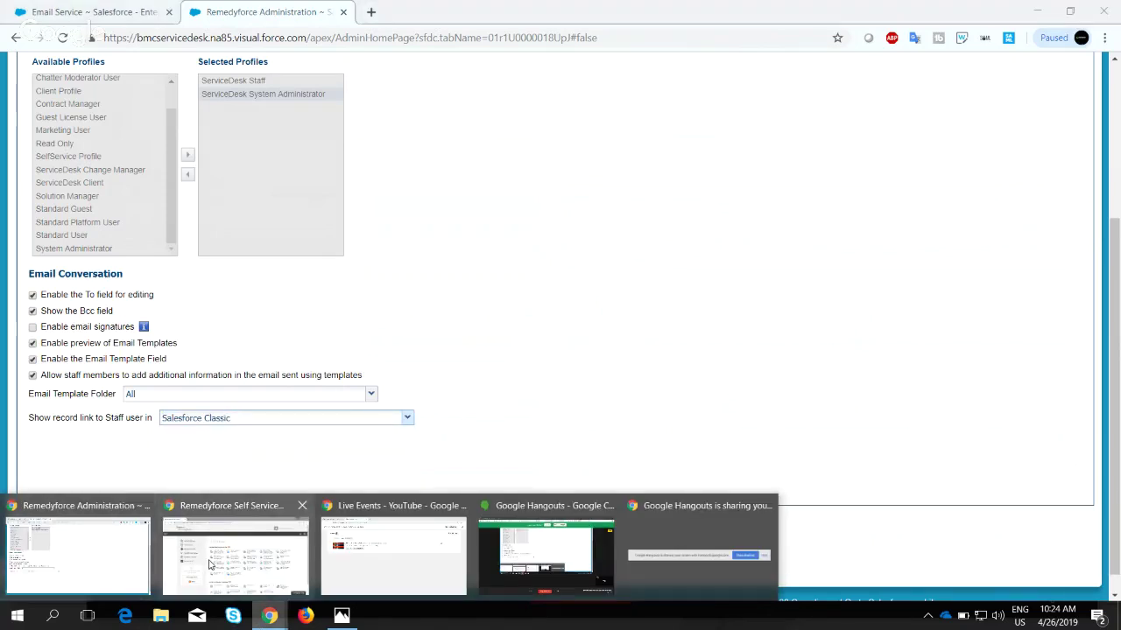
Switch to the Self Service portal window and start a new Submit a Ticket form.
left_click(235, 551)
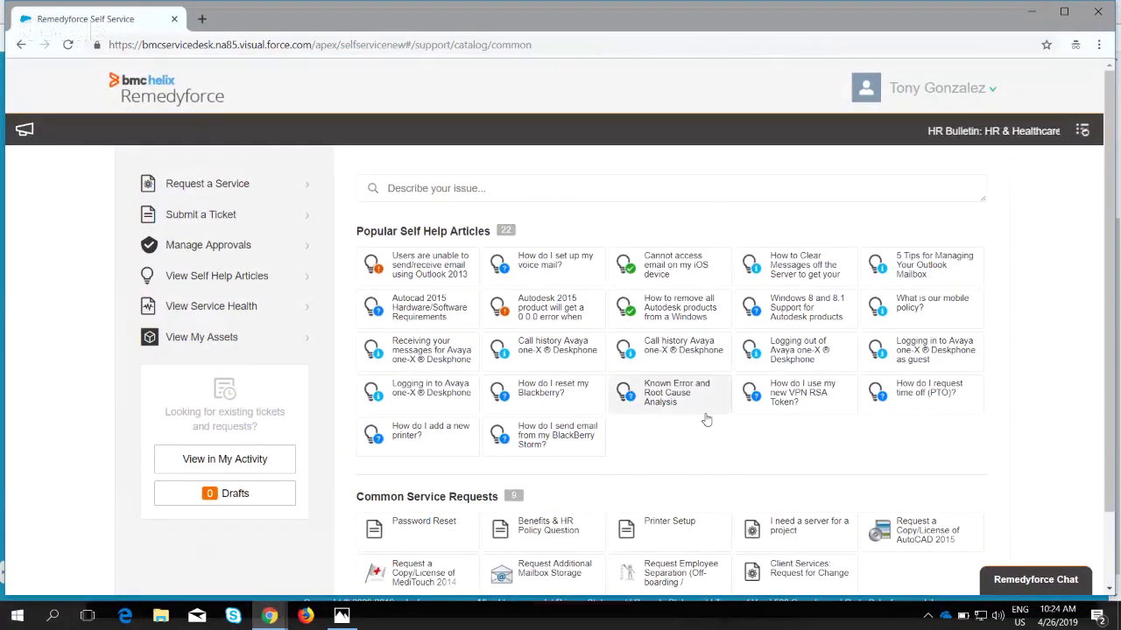
scroll(705, 418, "down", 1)
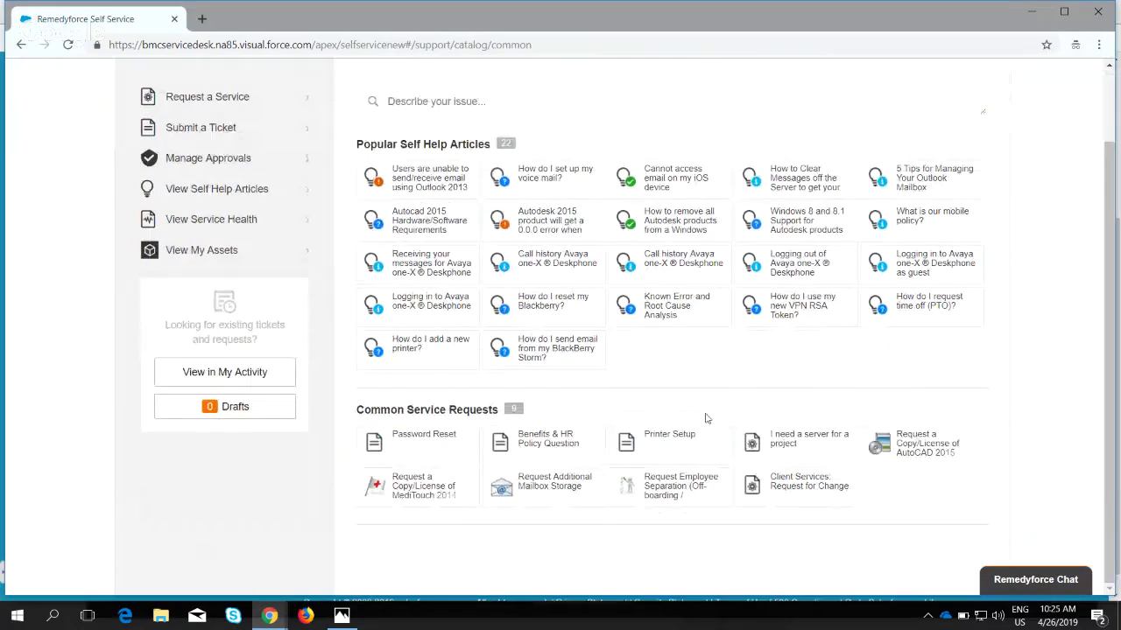
scroll(706, 418, "up", 1)
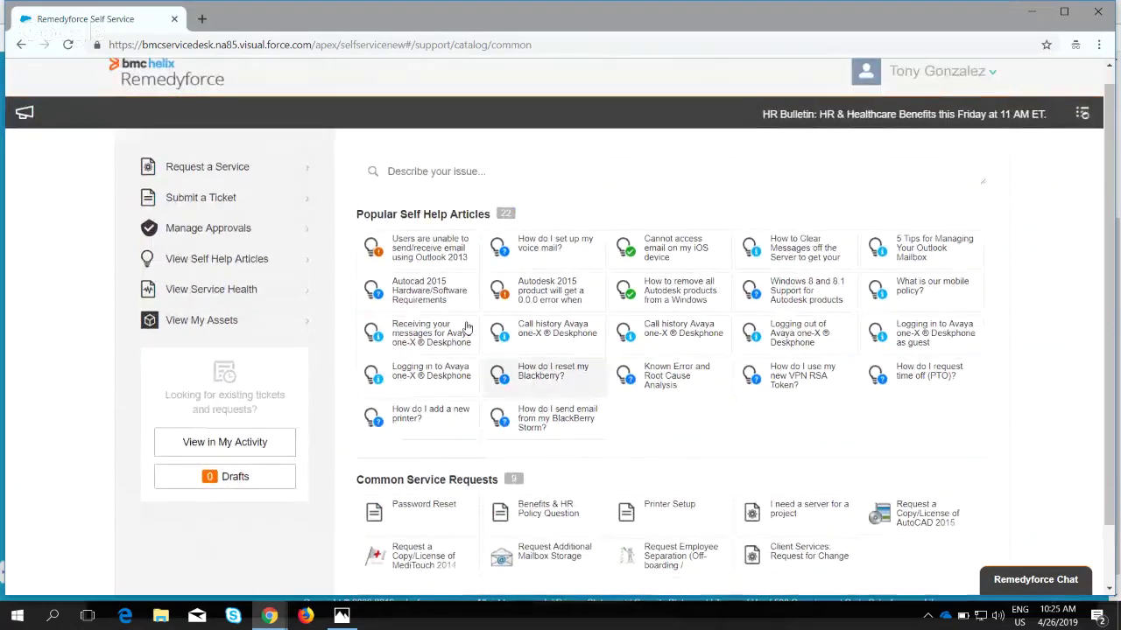
left_click(184, 202)
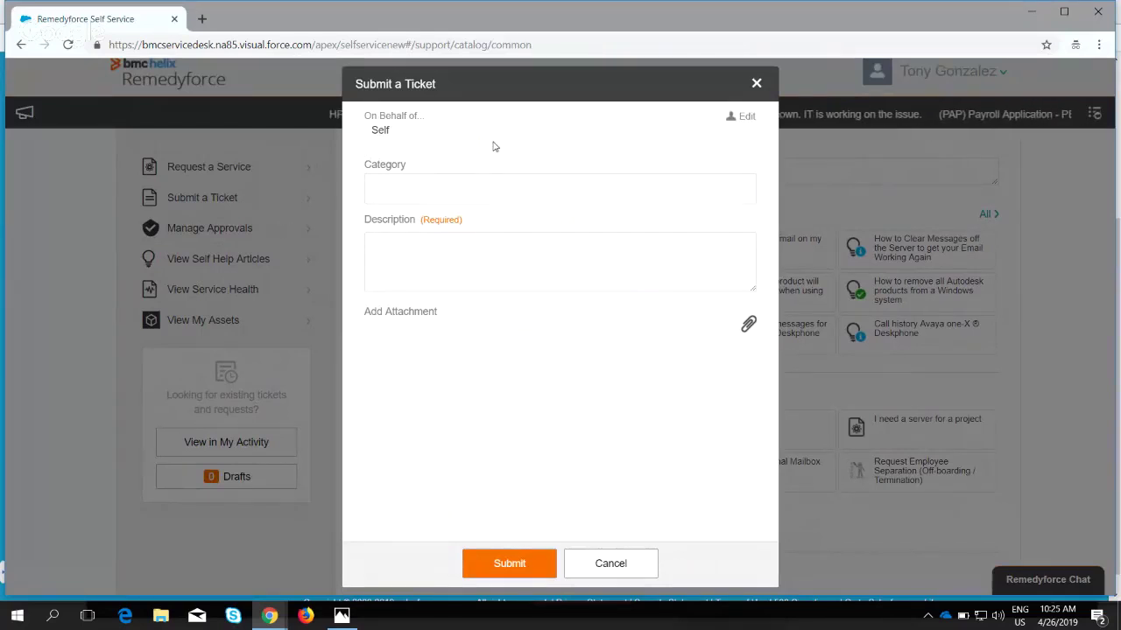
Set the ticket category to Applications with description 'Request Application Access'.
left_click(446, 188)
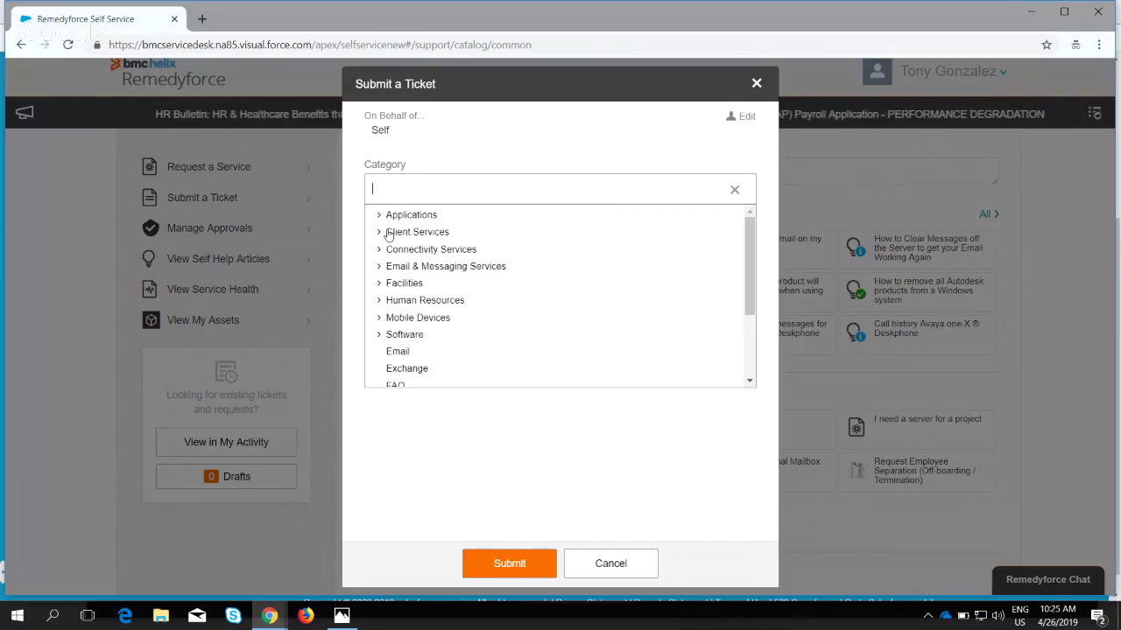
left_click(401, 217)
left_click(417, 273)
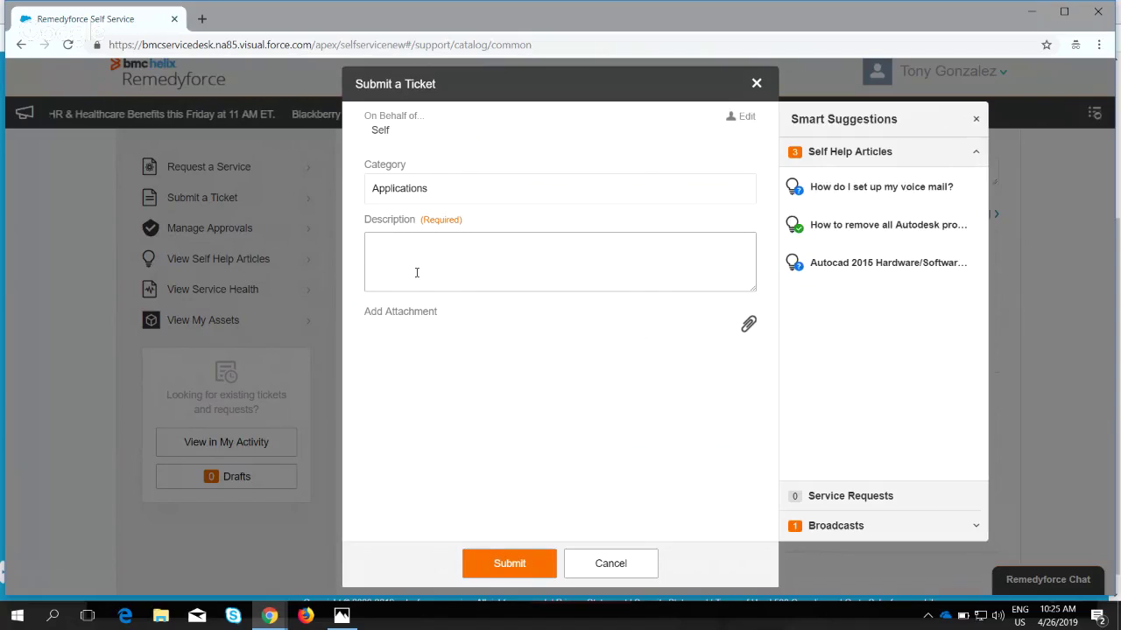
type("Request Appl")
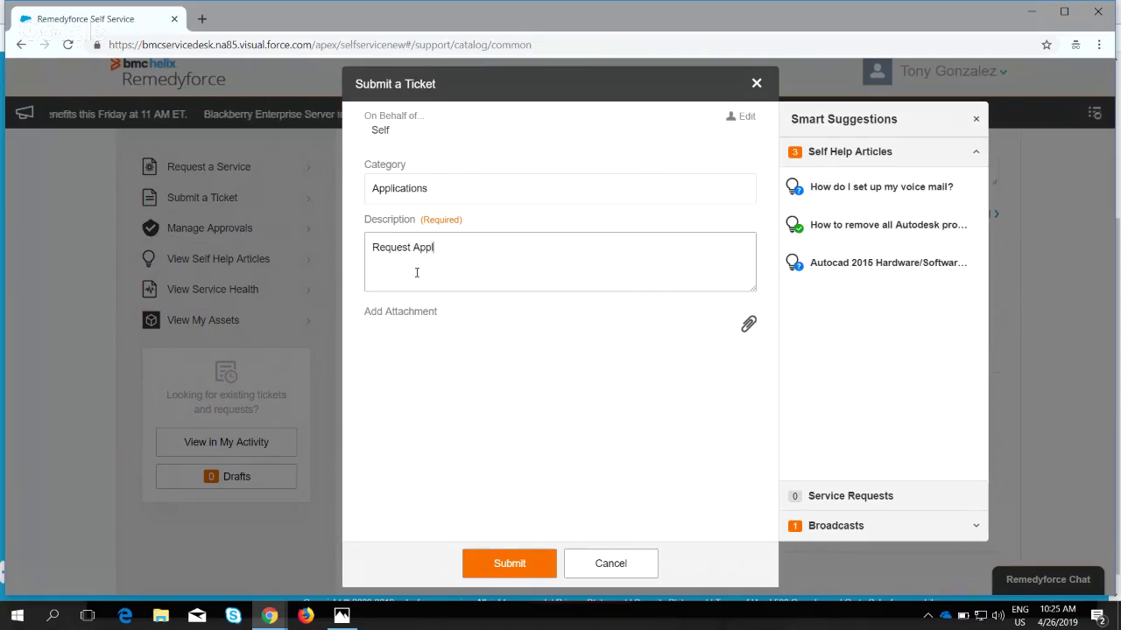
type("ication Access")
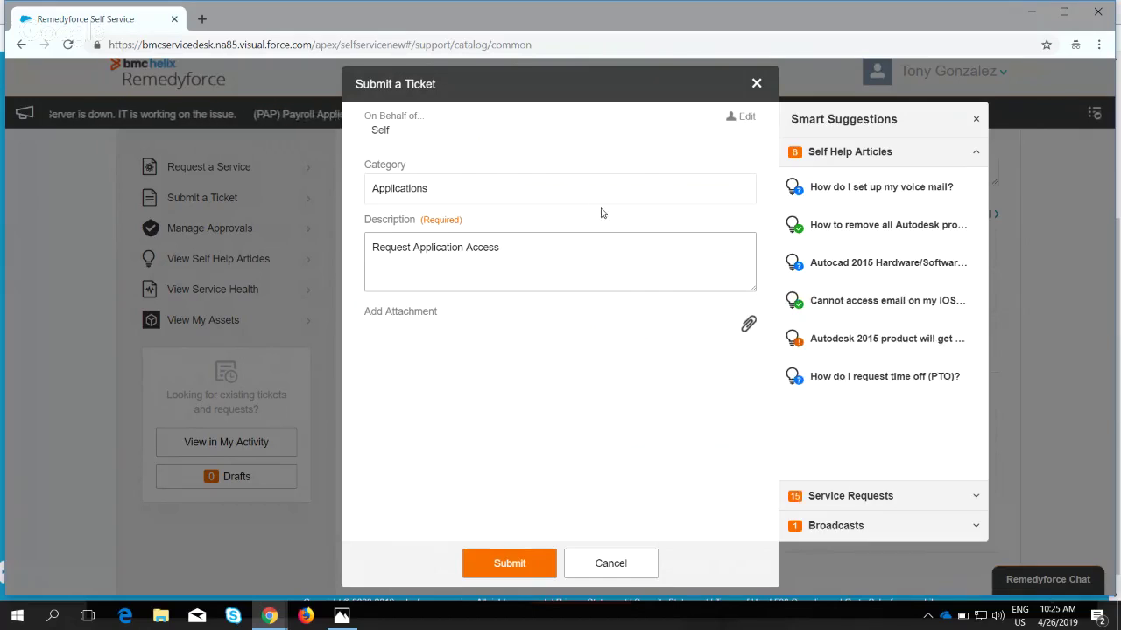
Submit the ticket, view it in My Activity, and return to the Administration window.
left_click(509, 570)
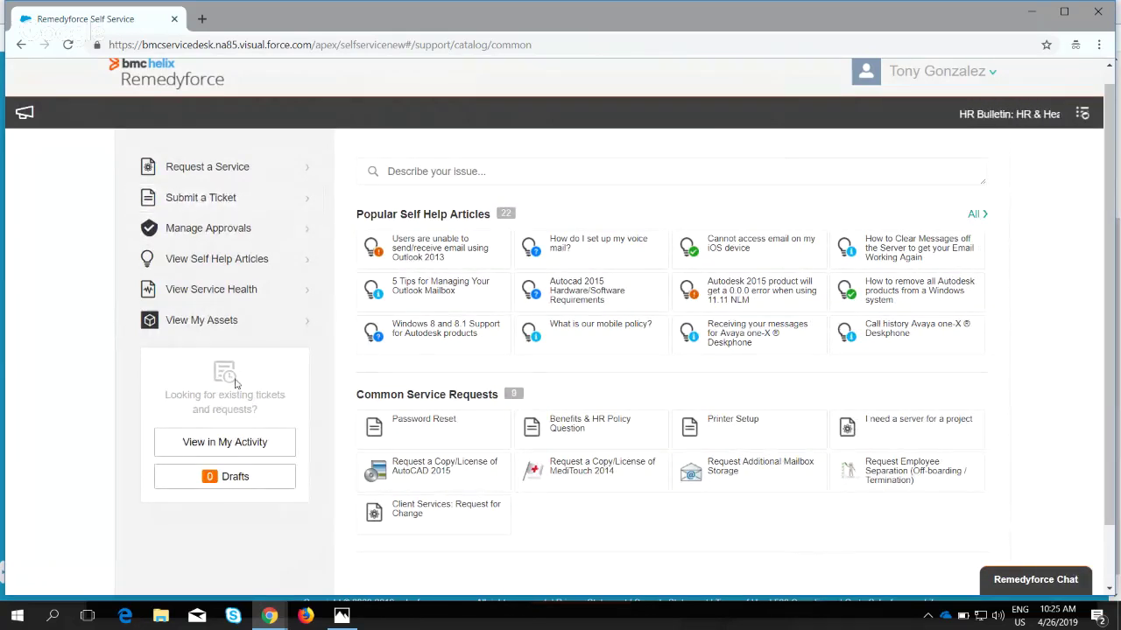
left_click(212, 447)
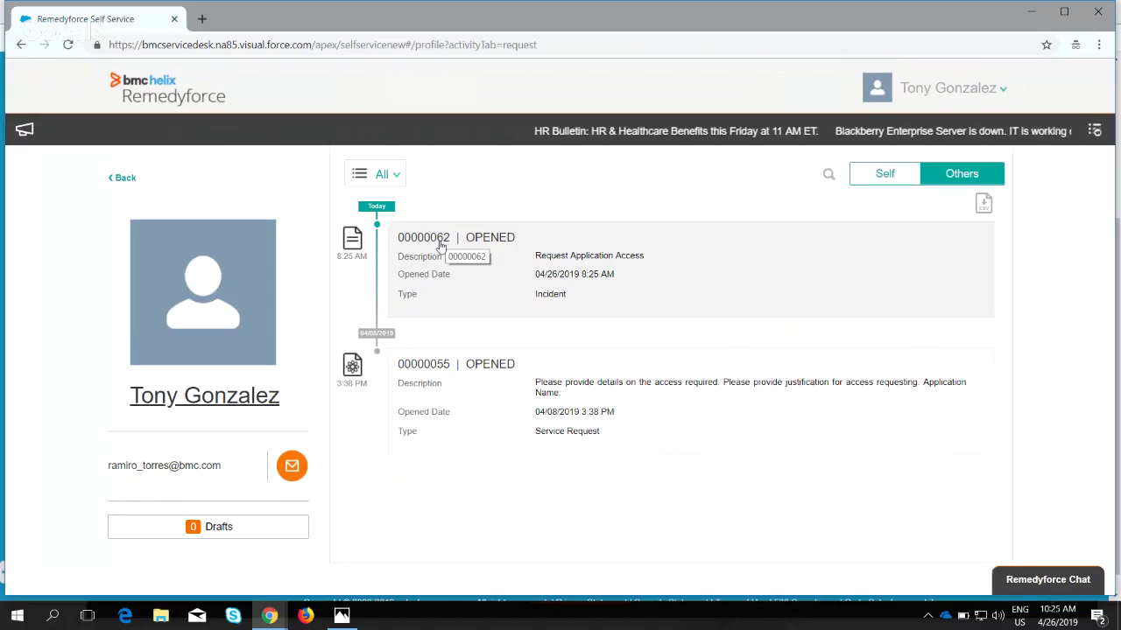
left_click(267, 615)
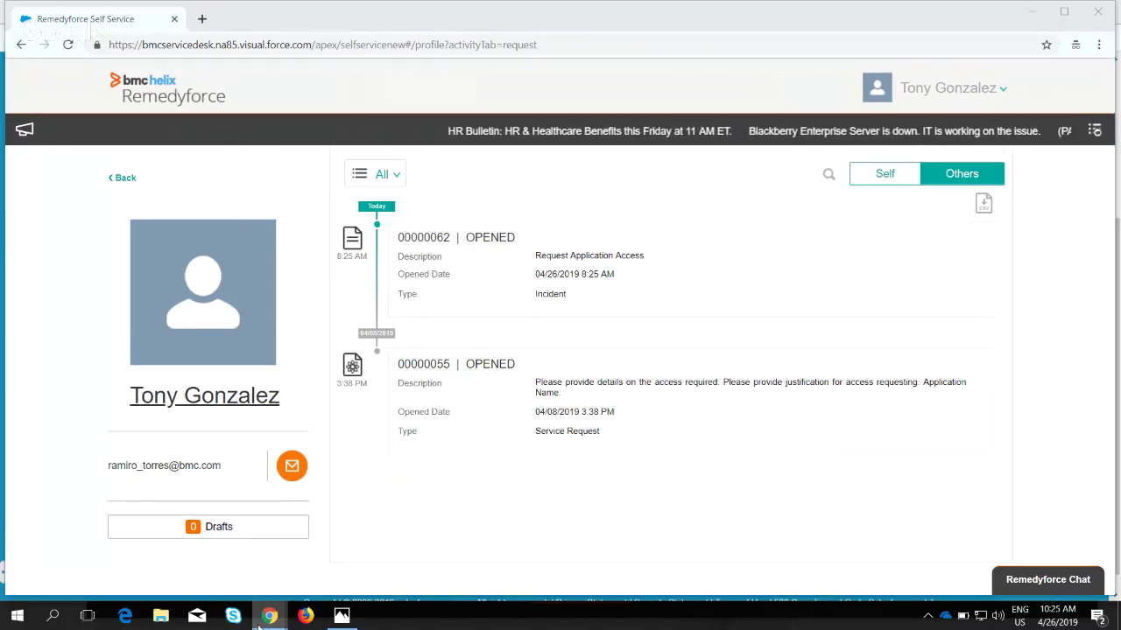
left_click(61, 572)
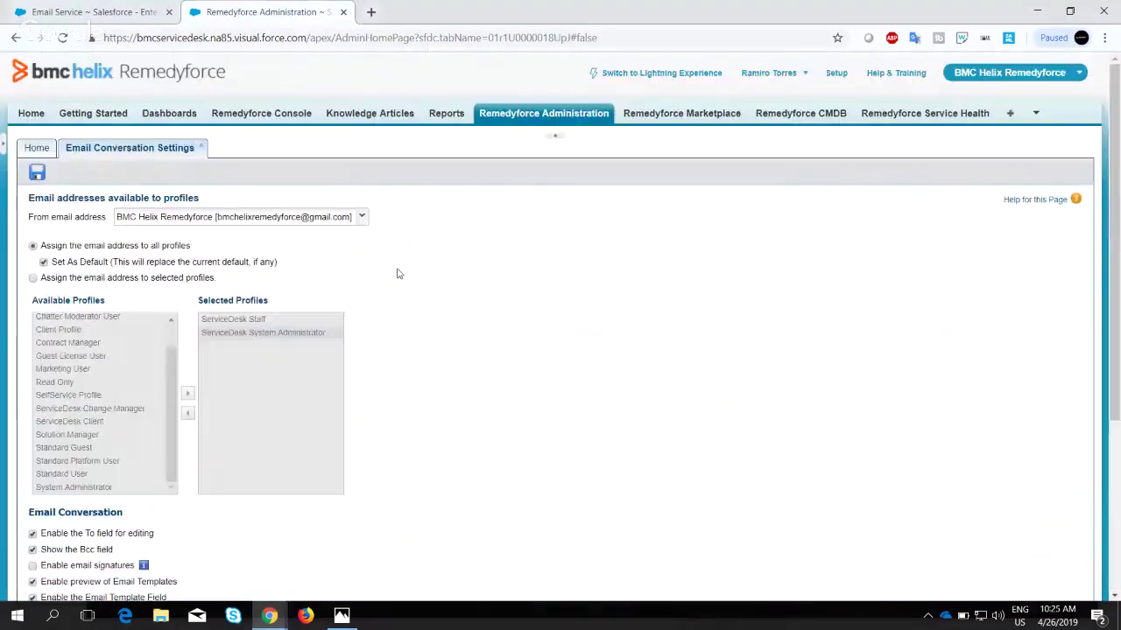
Open the Remedyforce Console in a new tab and open incident 00000062.
right_click(238, 113)
left_click(262, 129)
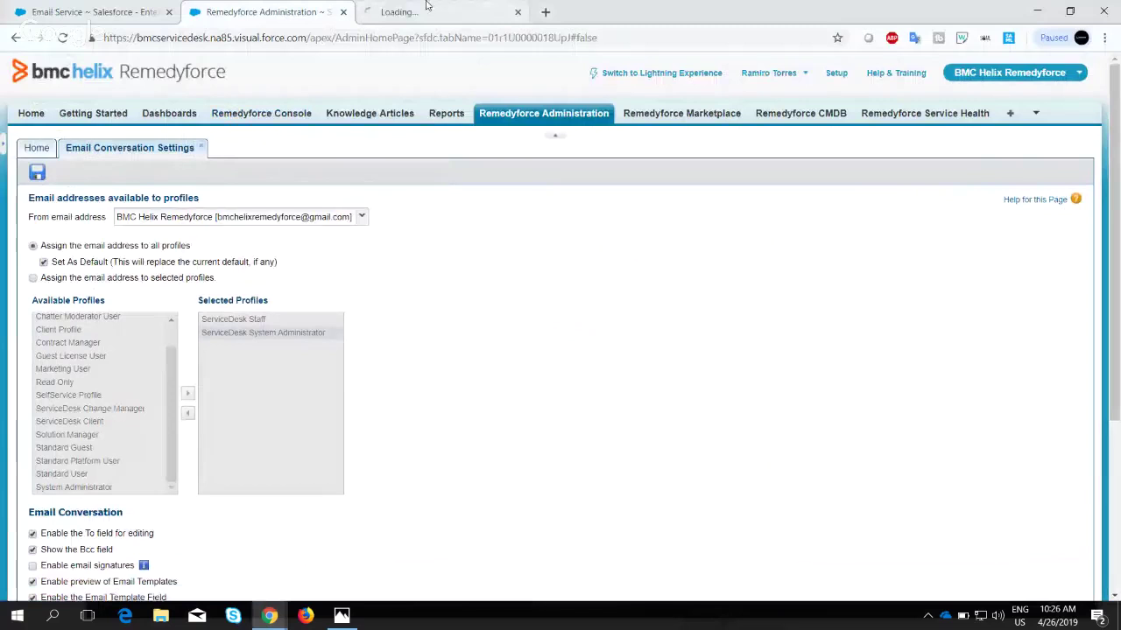
left_click(411, 13)
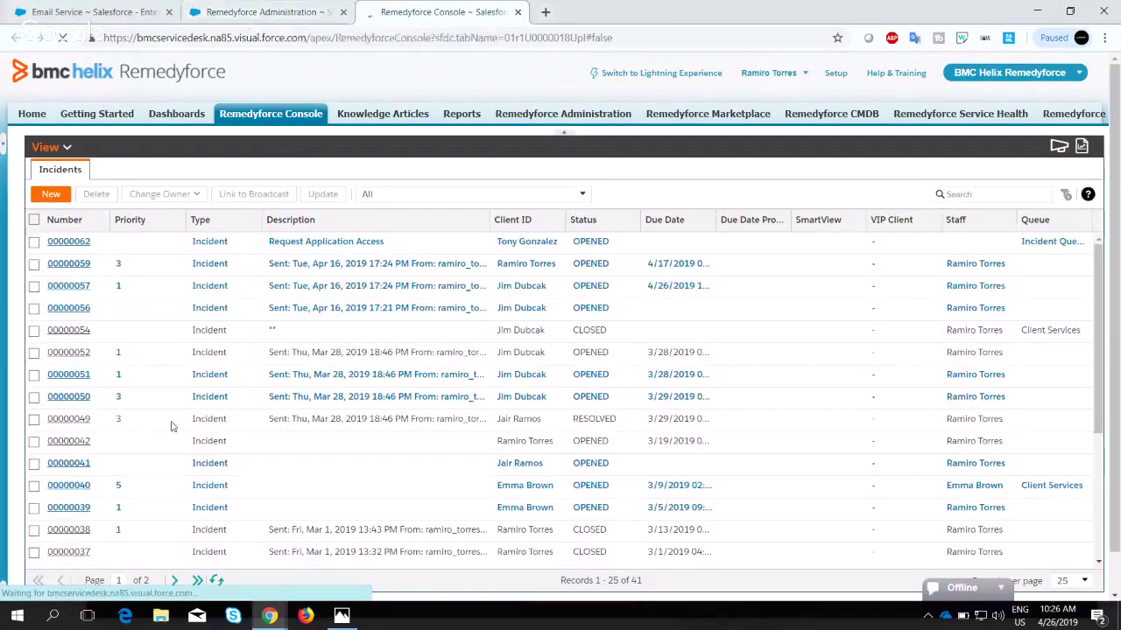
left_click(70, 242)
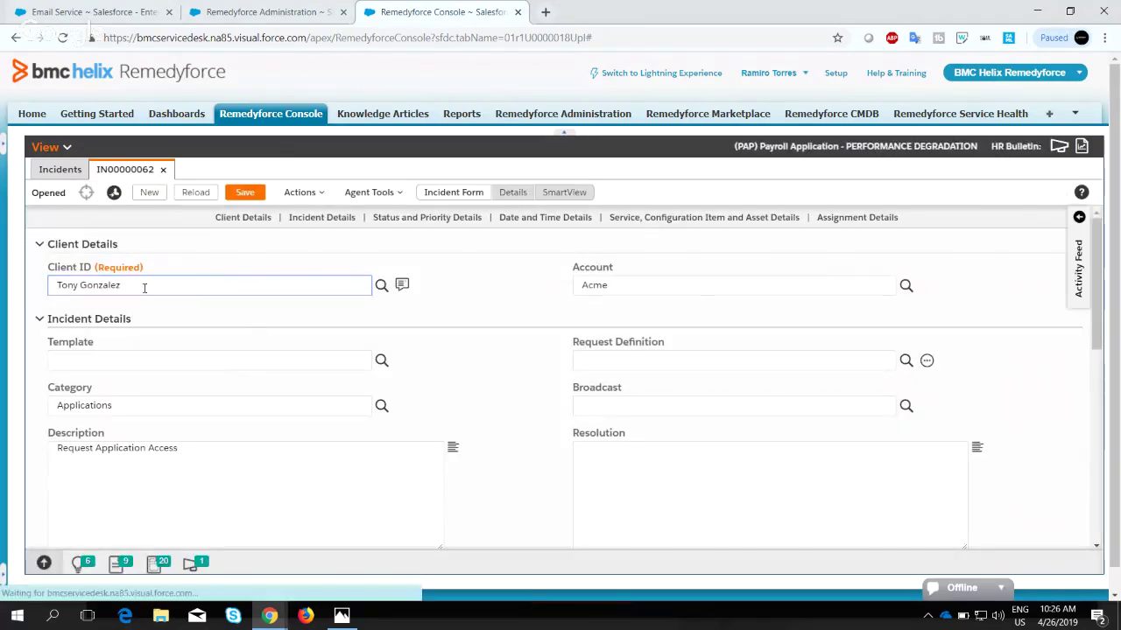
Review the incident's client details, contact card and Account value Acme.
left_click_drag(131, 286, 29, 290)
left_click(204, 323)
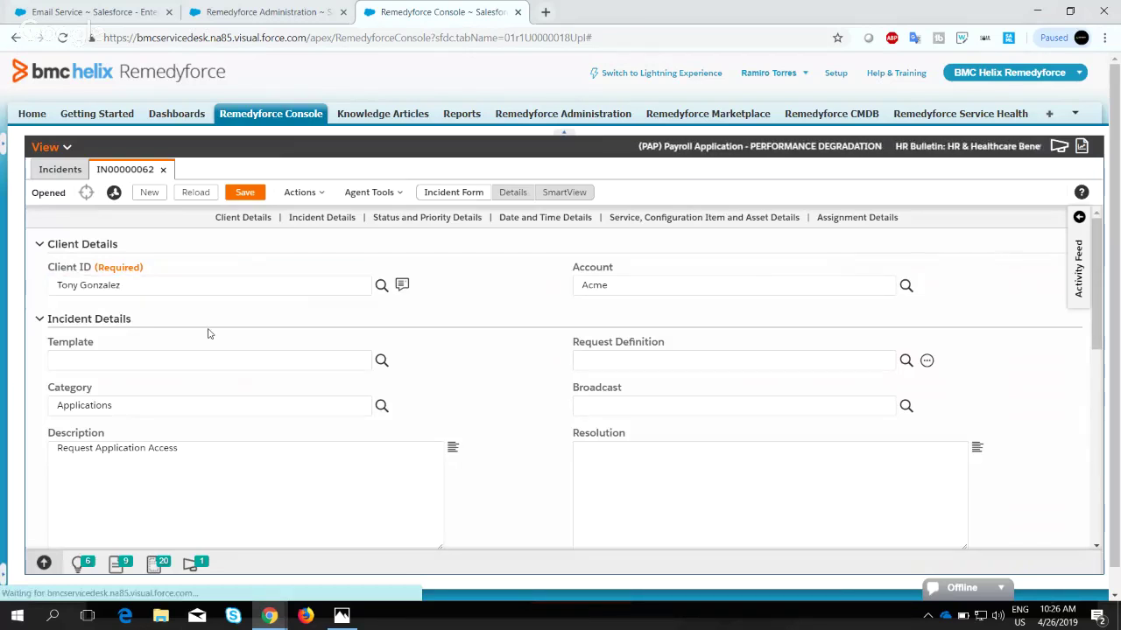
scroll(385, 378, "down", 1)
scroll(388, 378, "down", 1)
scroll(385, 375, "up", 2)
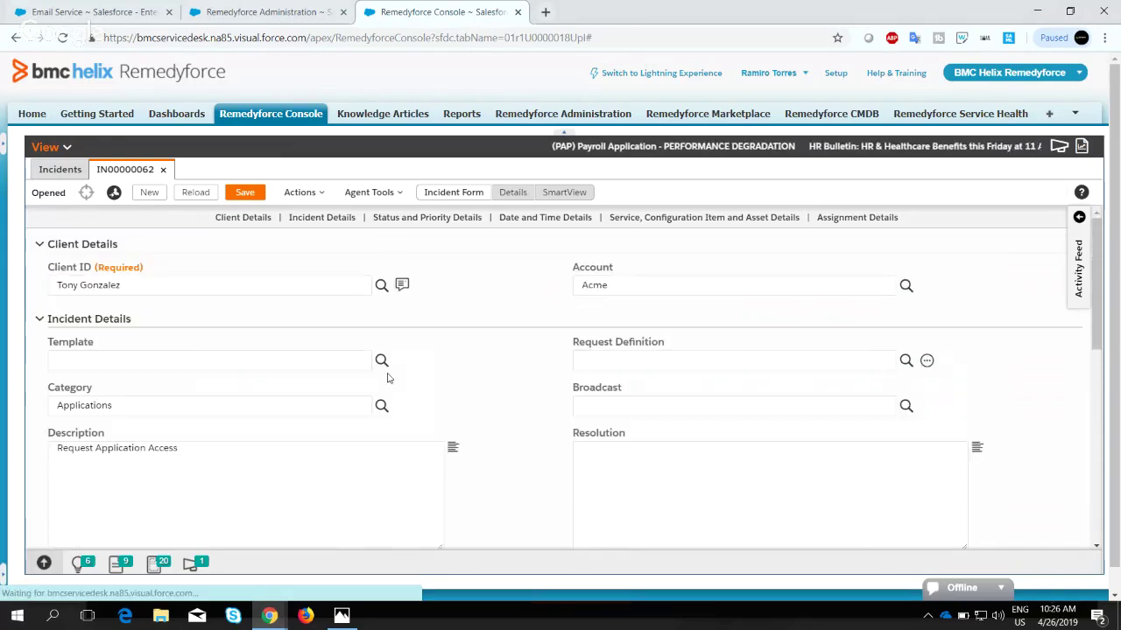
left_click(402, 286)
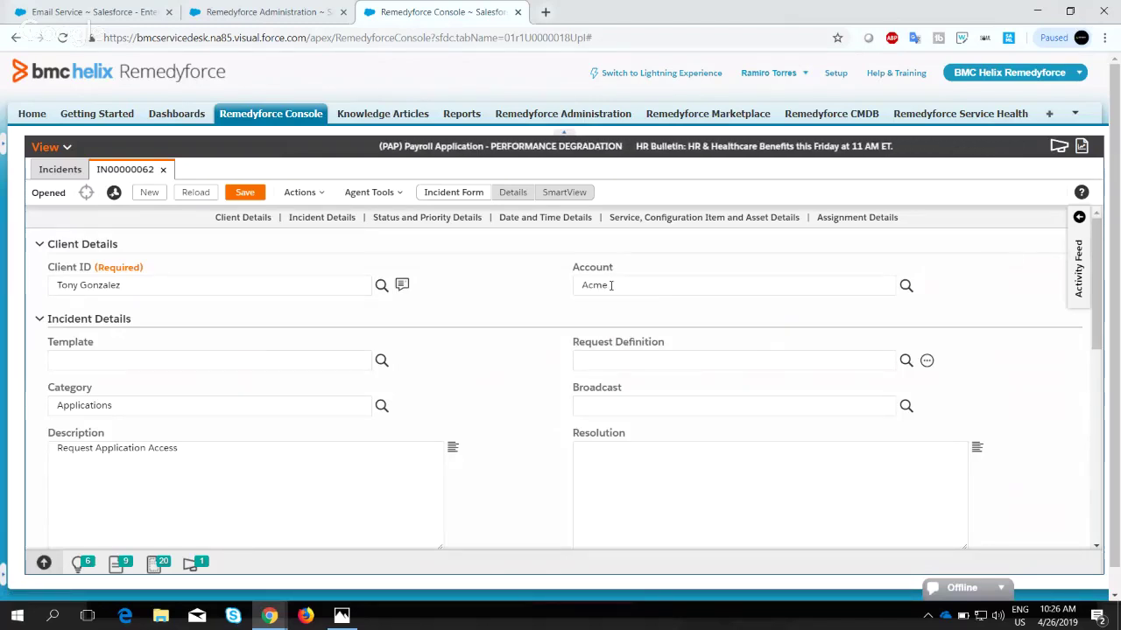
left_click_drag(616, 287, 563, 292)
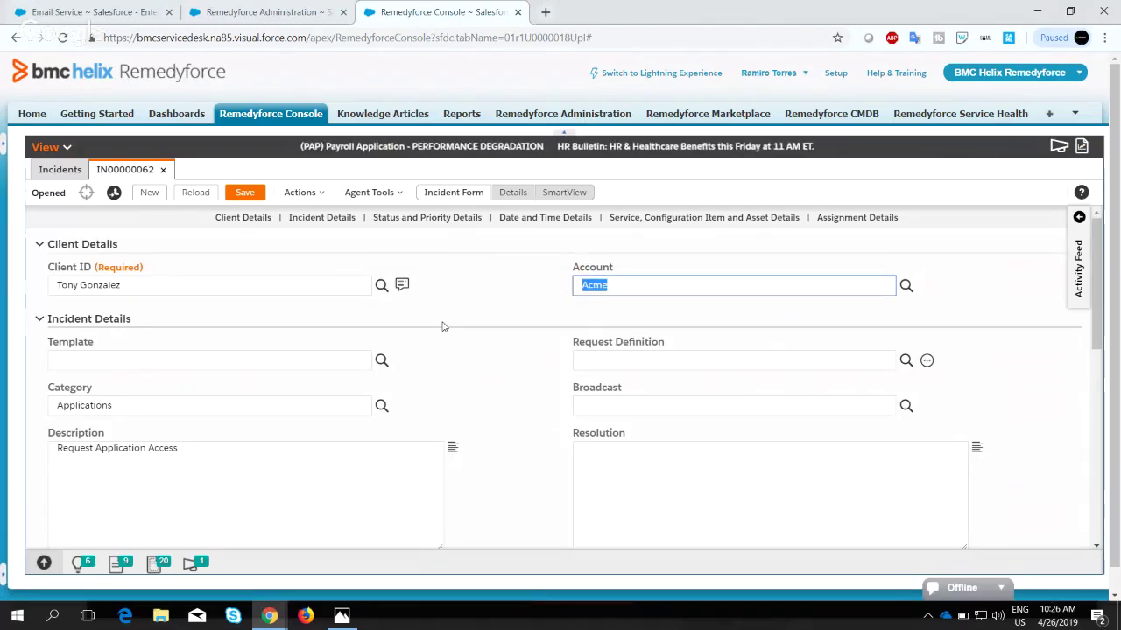
Select the incident Description text 'Request Application Access'.
scroll(442, 327, "down", 5)
scroll(442, 326, "up", 2)
scroll(442, 326, "up", 3)
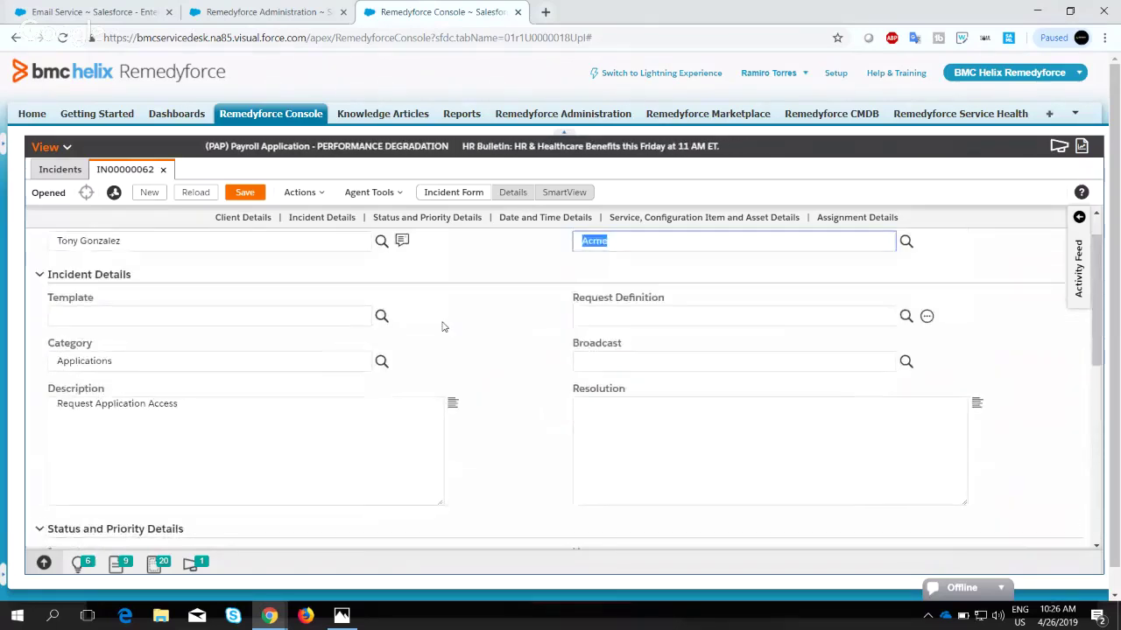
left_click(194, 385)
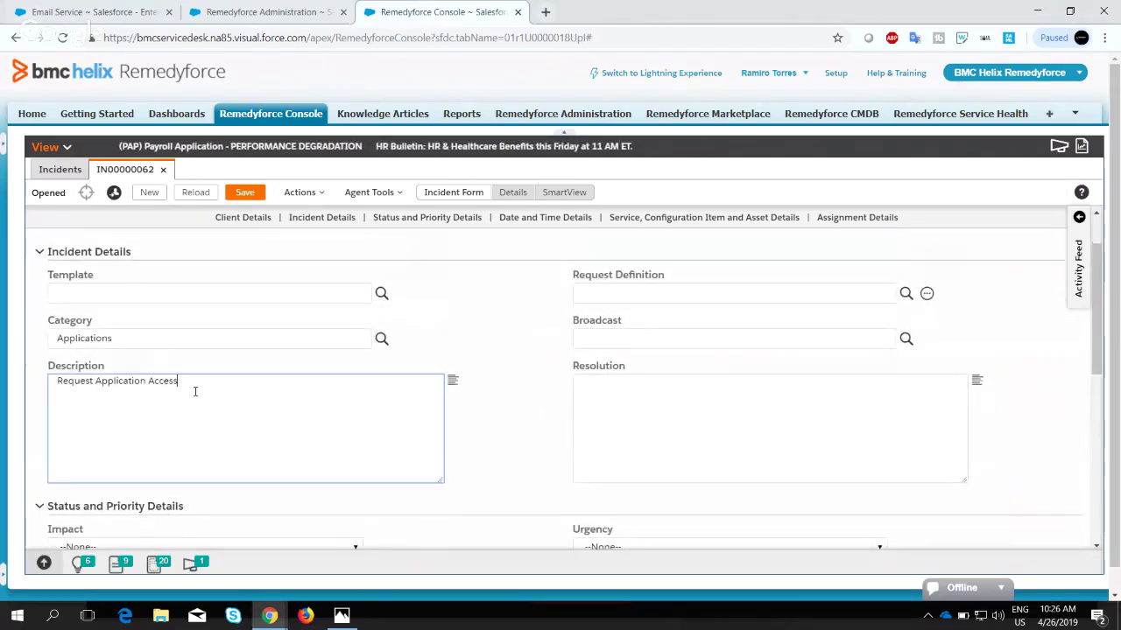
left_click_drag(194, 385, 42, 385)
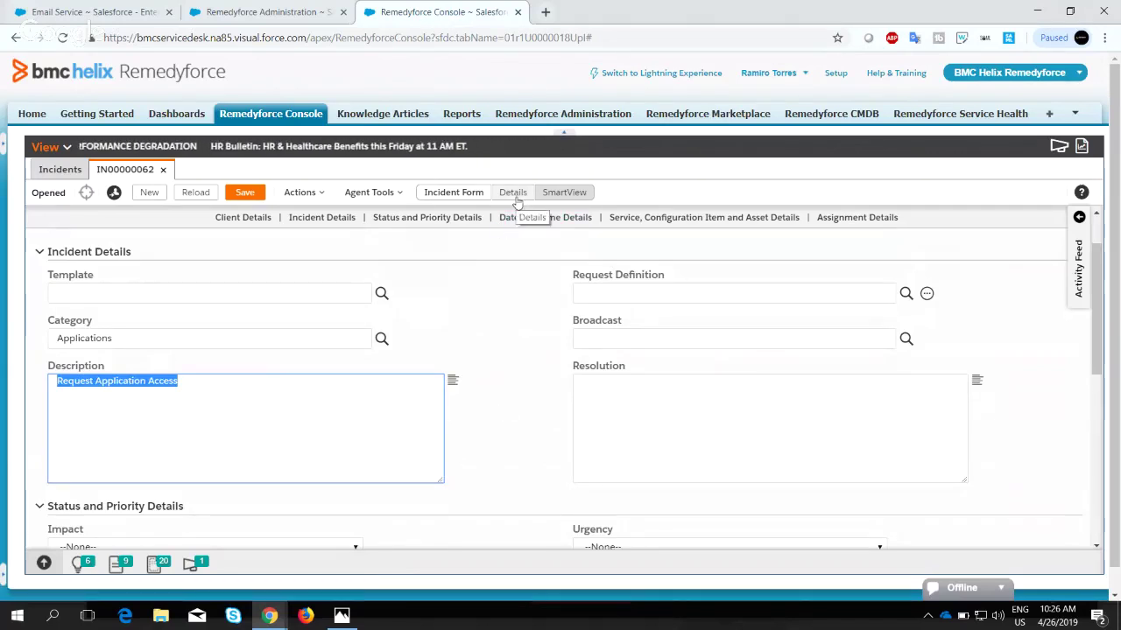
scroll(503, 452, "down", 10)
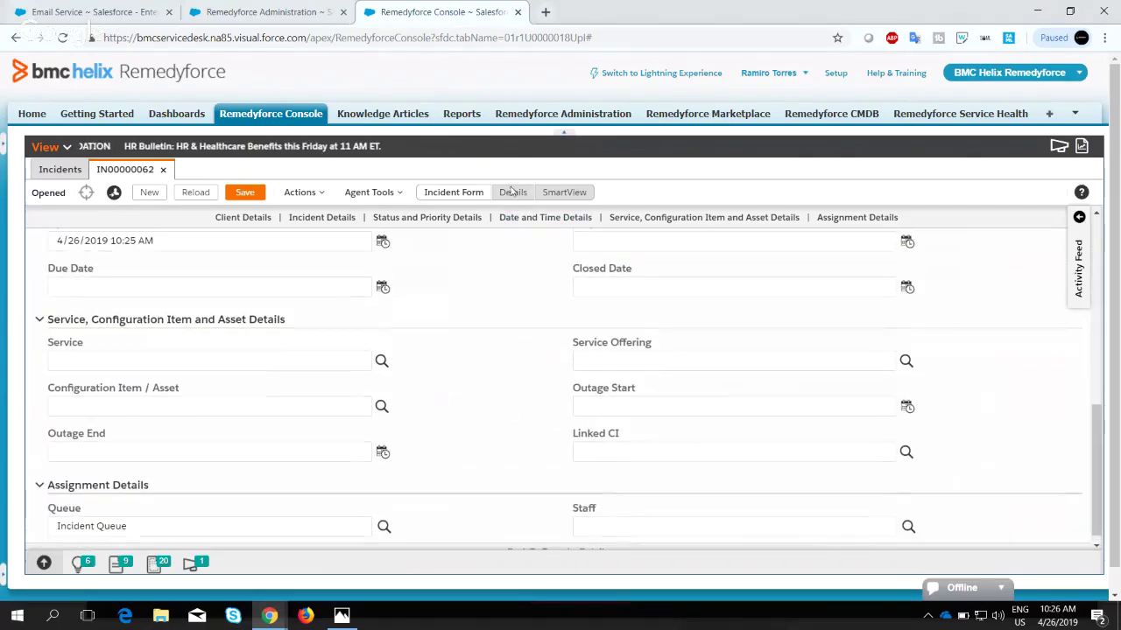
Start an email on the incident from the Actions list.
left_click(300, 192)
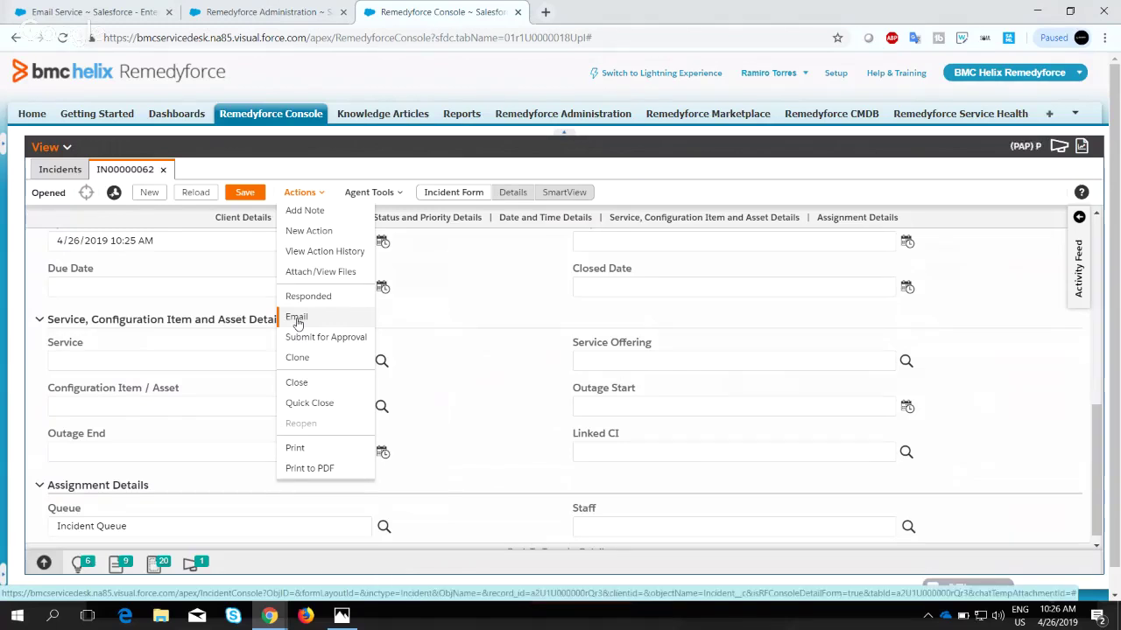
left_click(513, 323)
scroll(513, 323, "up", 10)
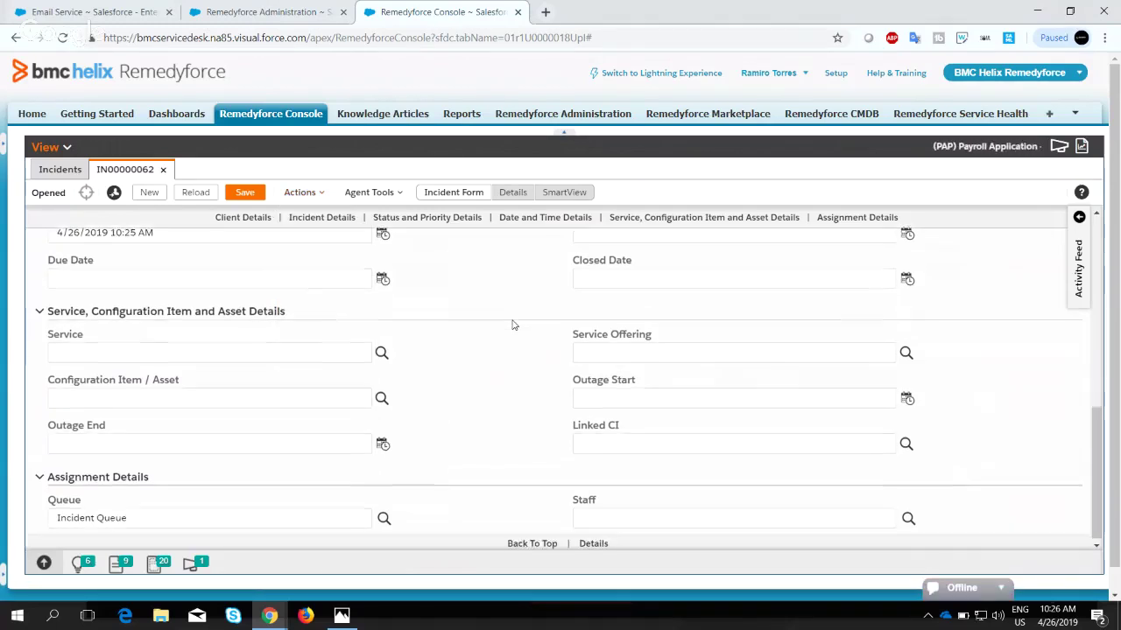
left_click(299, 192)
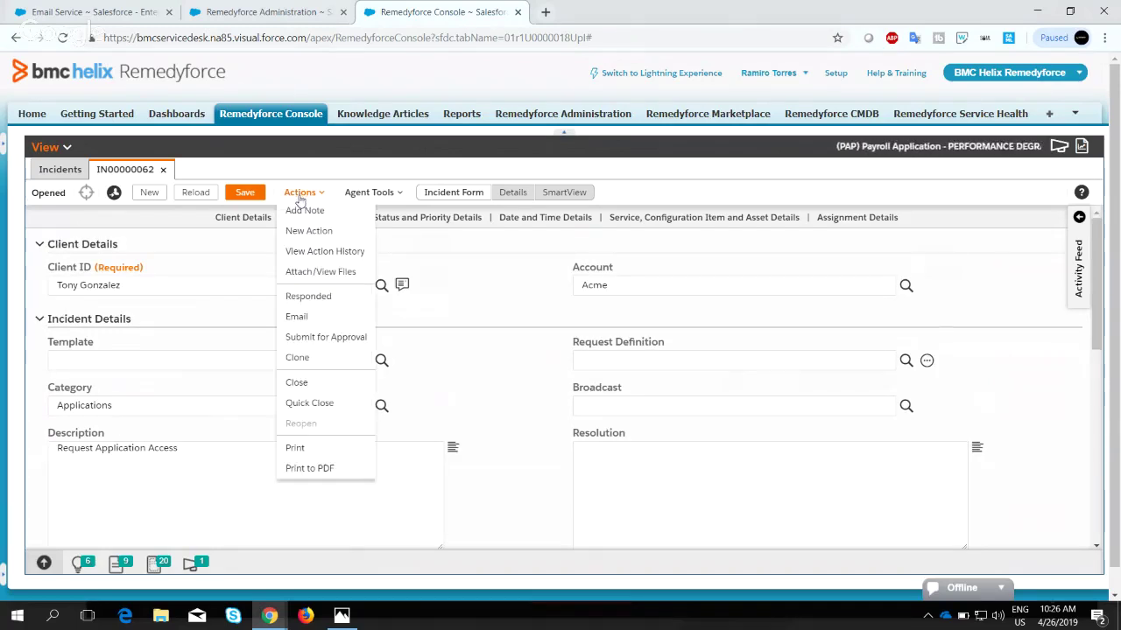
left_click(315, 317)
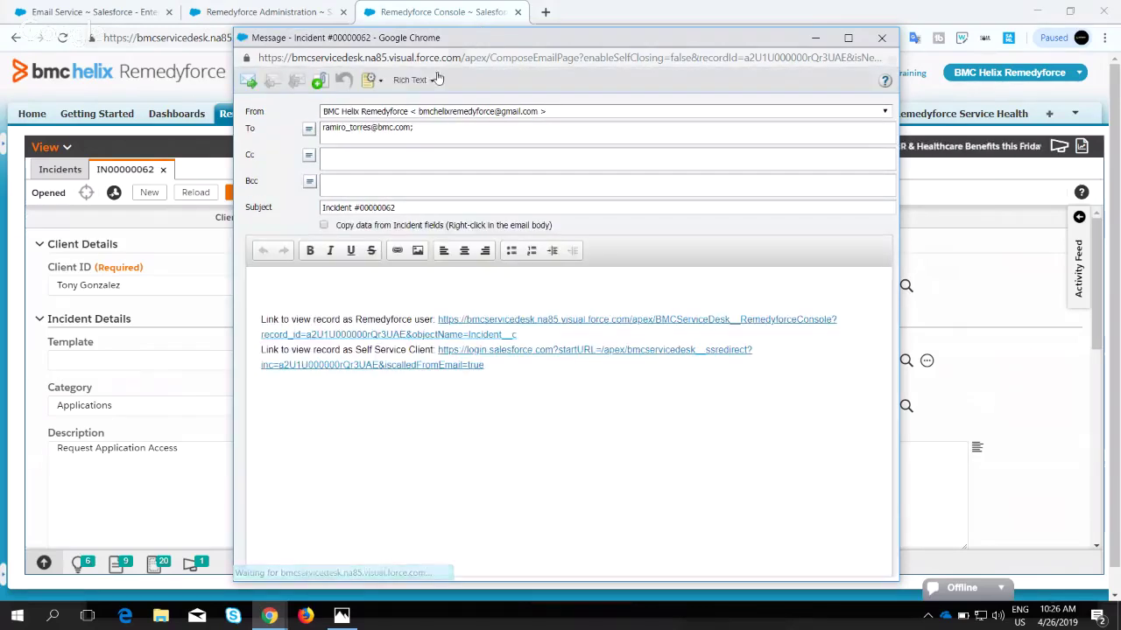
Reopen the incident's email compose window via Actions > Email.
left_click(132, 289)
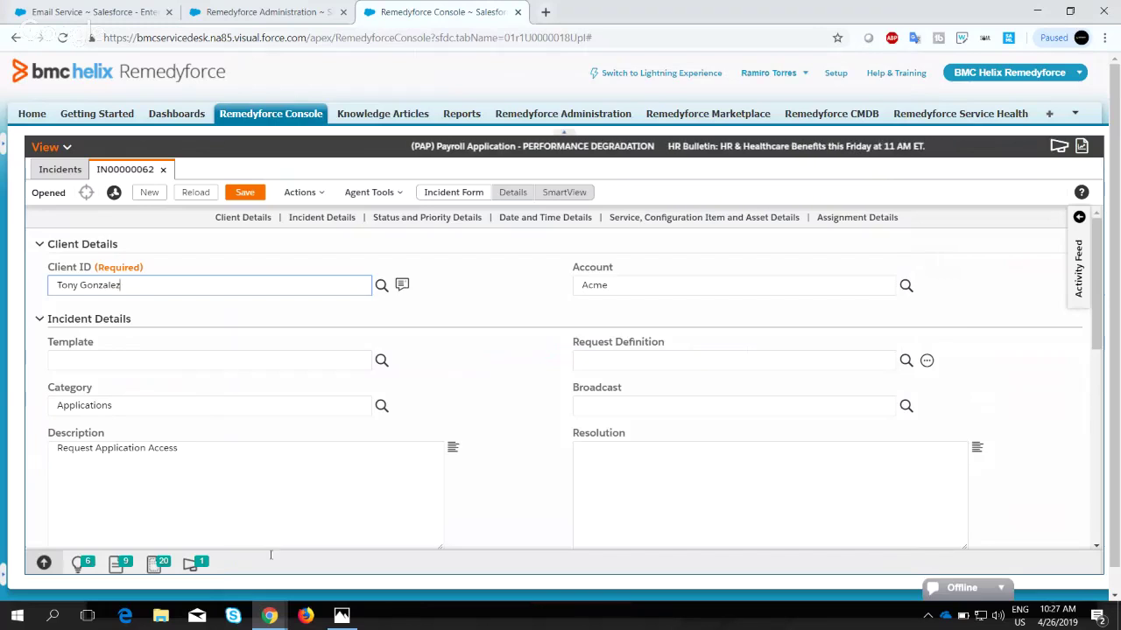
left_click(300, 193)
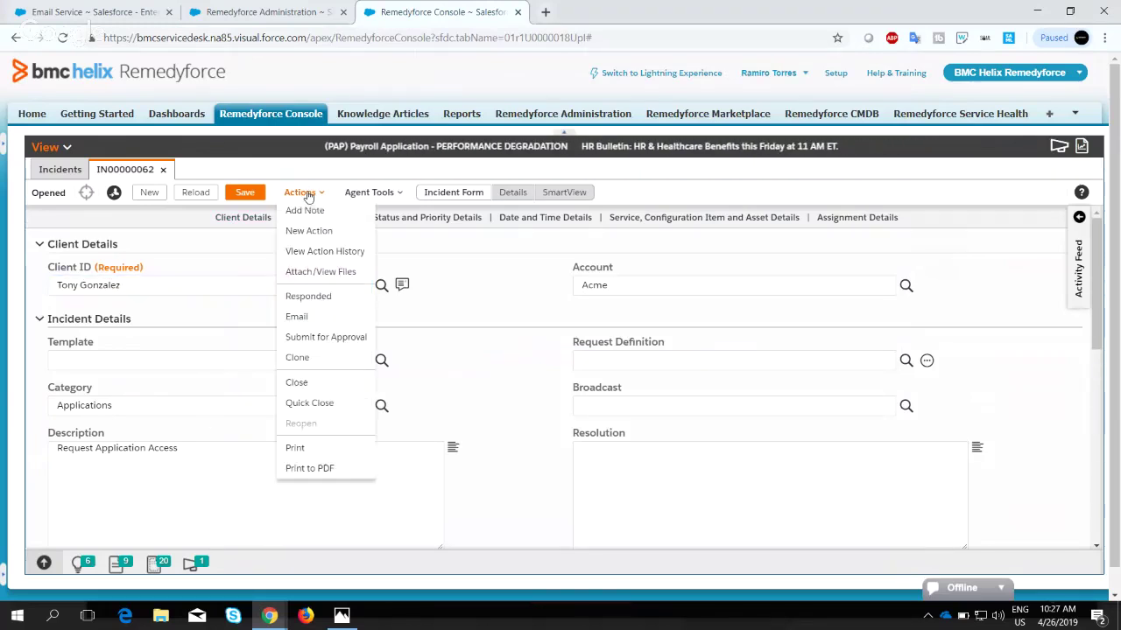
left_click(298, 319)
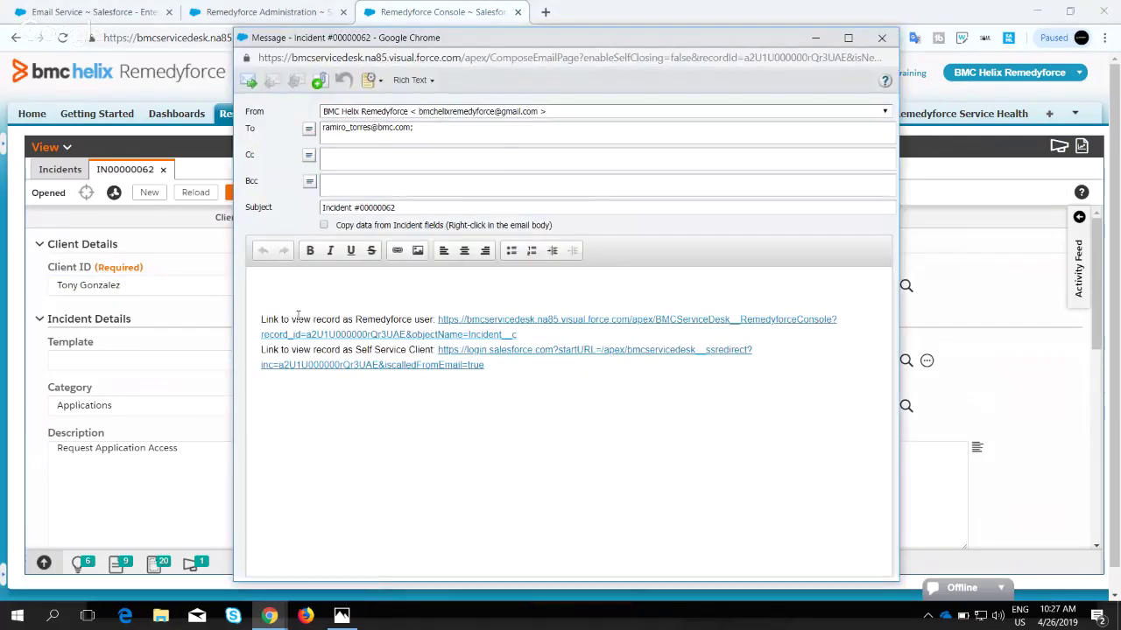
Try adding a second test address in To, remove it, then switch to Email Conversation Settings.
left_click_drag(412, 128, 311, 129)
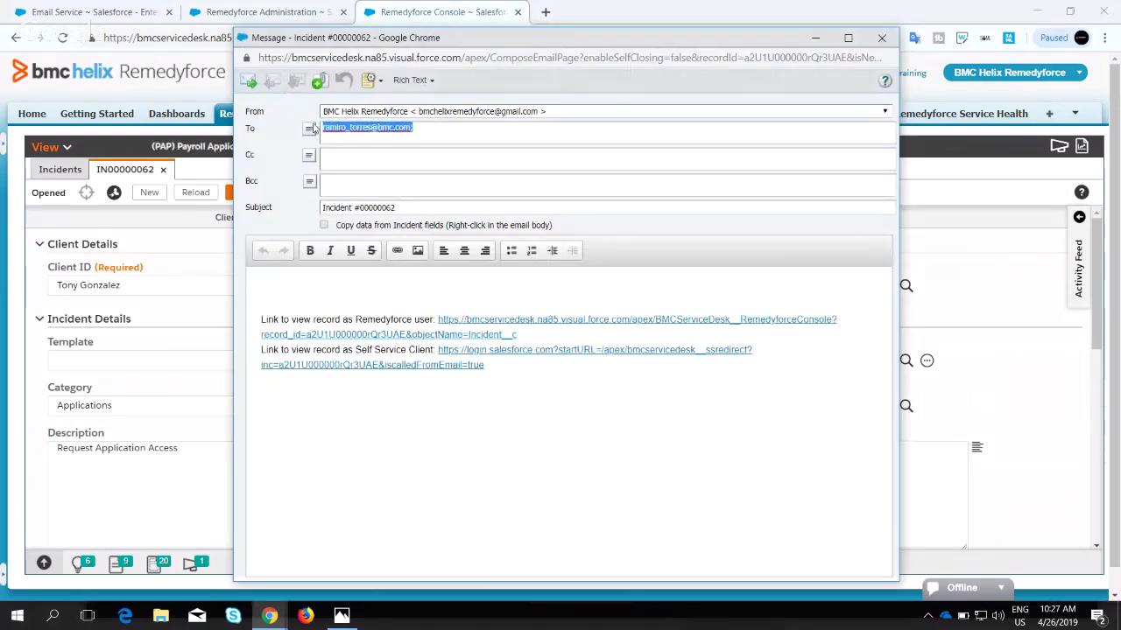
left_click(458, 125)
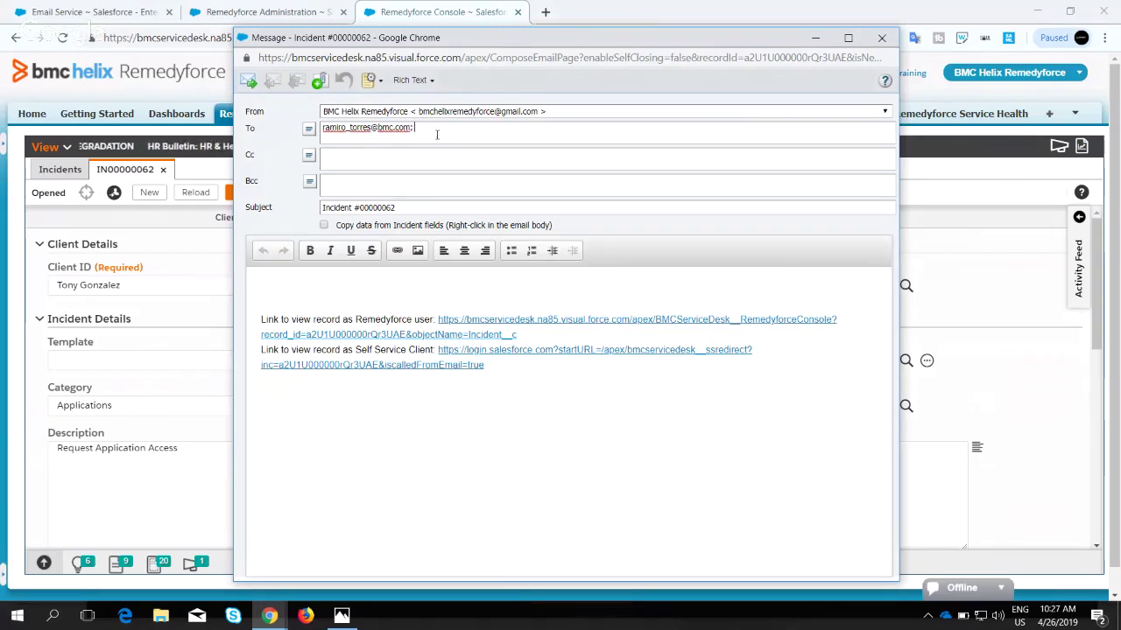
type("test")
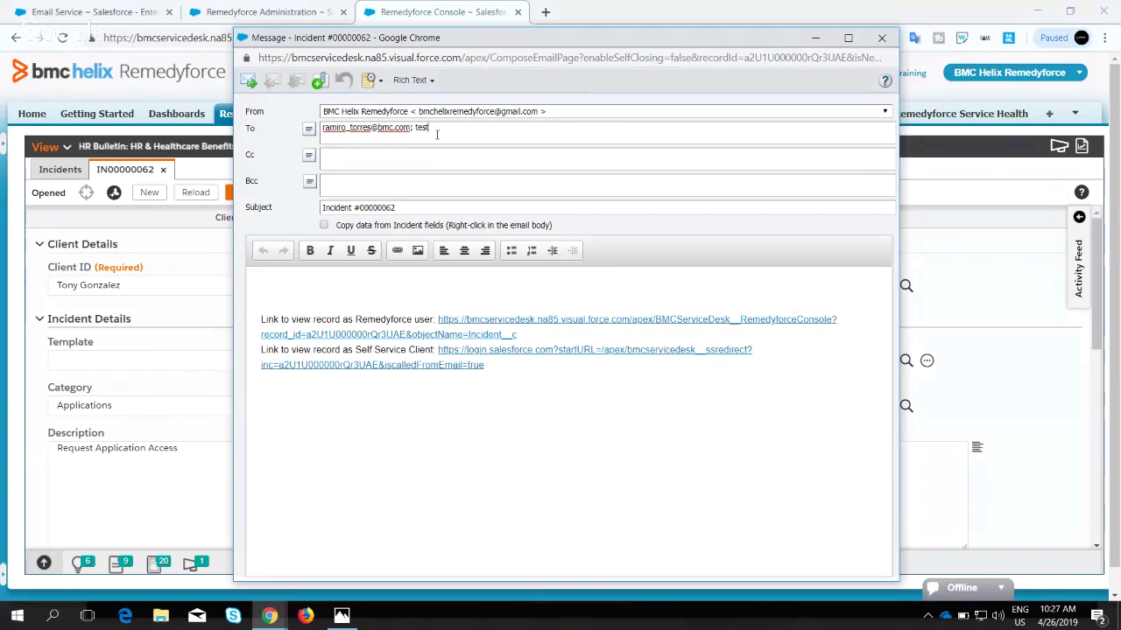
type("@g")
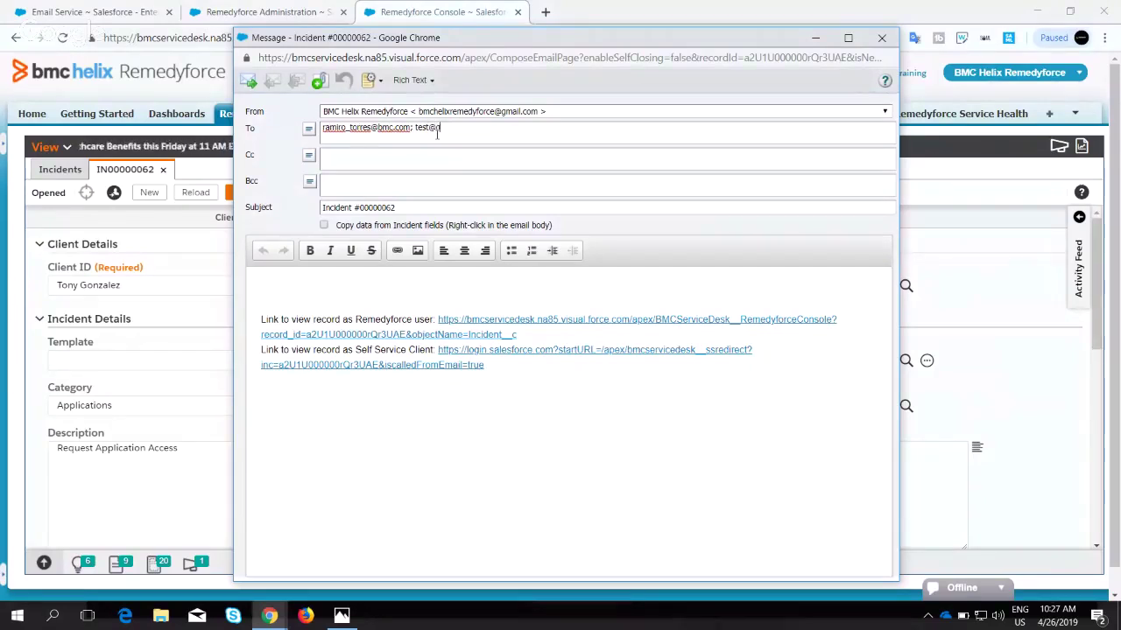
type("mail.com")
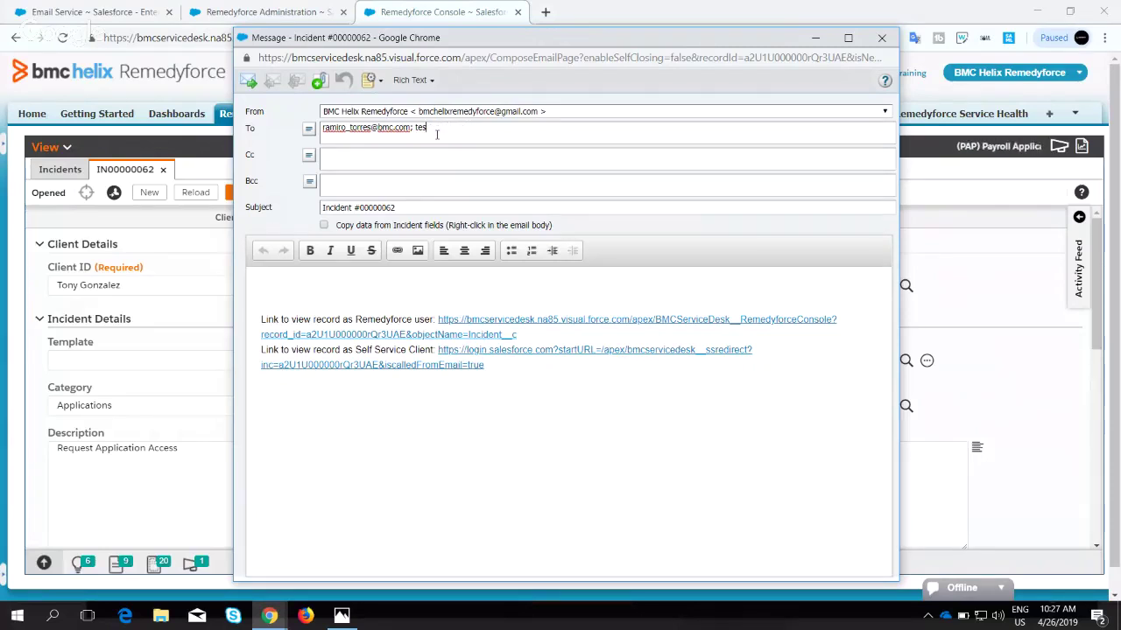
key("BackSpace")
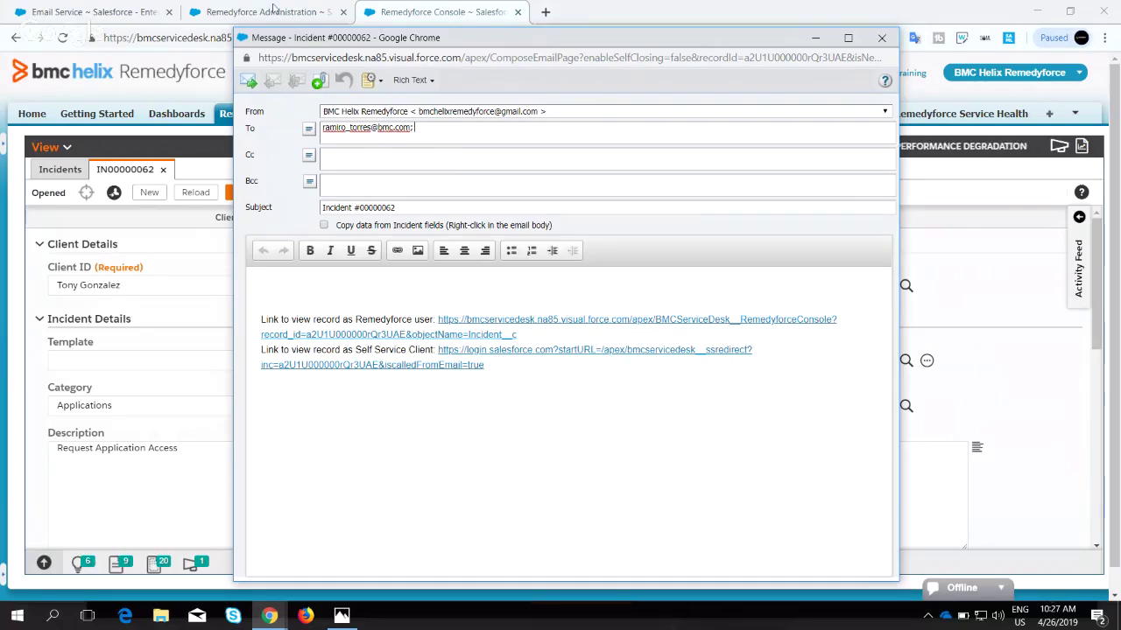
left_click(263, 20)
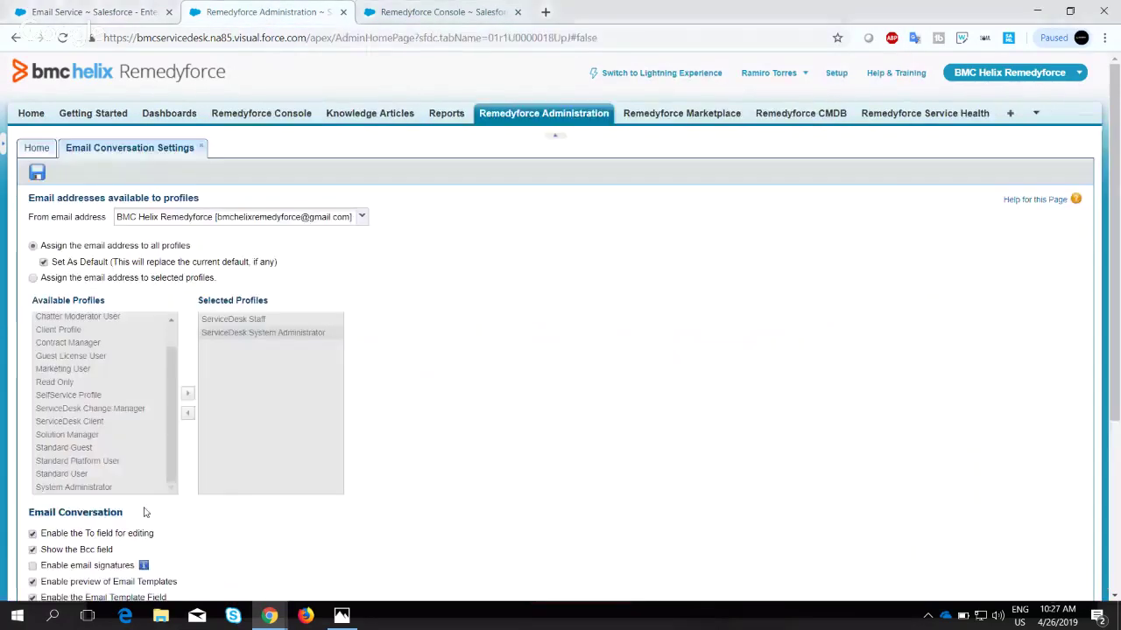
Reopen the email composer for incident #00000062 in the console and add blank lines above the record links.
scroll(145, 513, "down", 3)
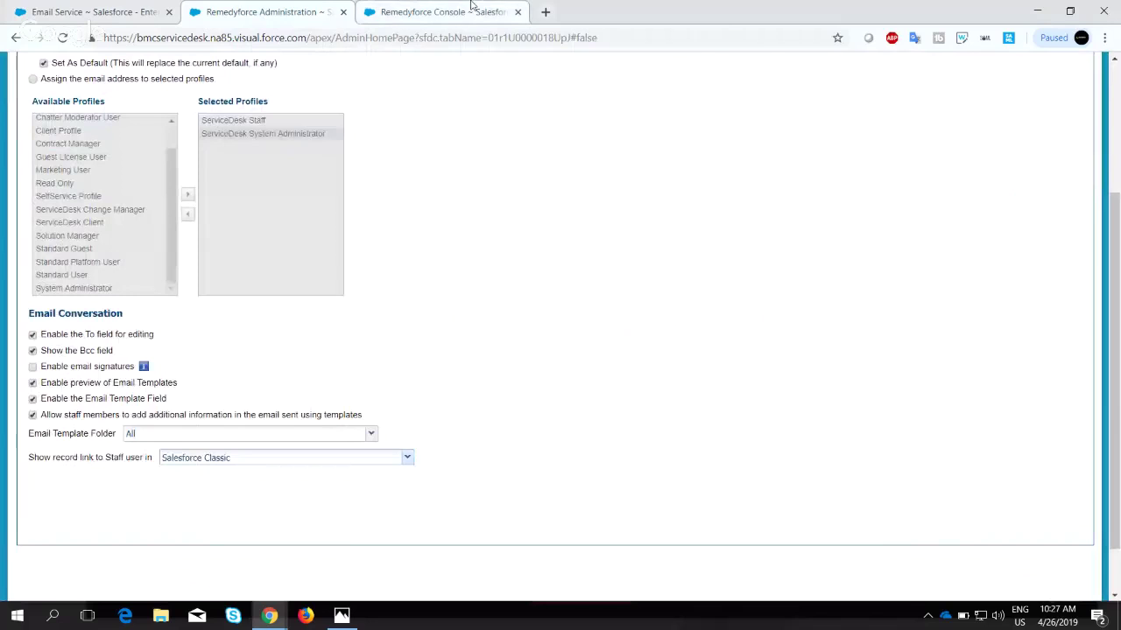
left_click(469, 11)
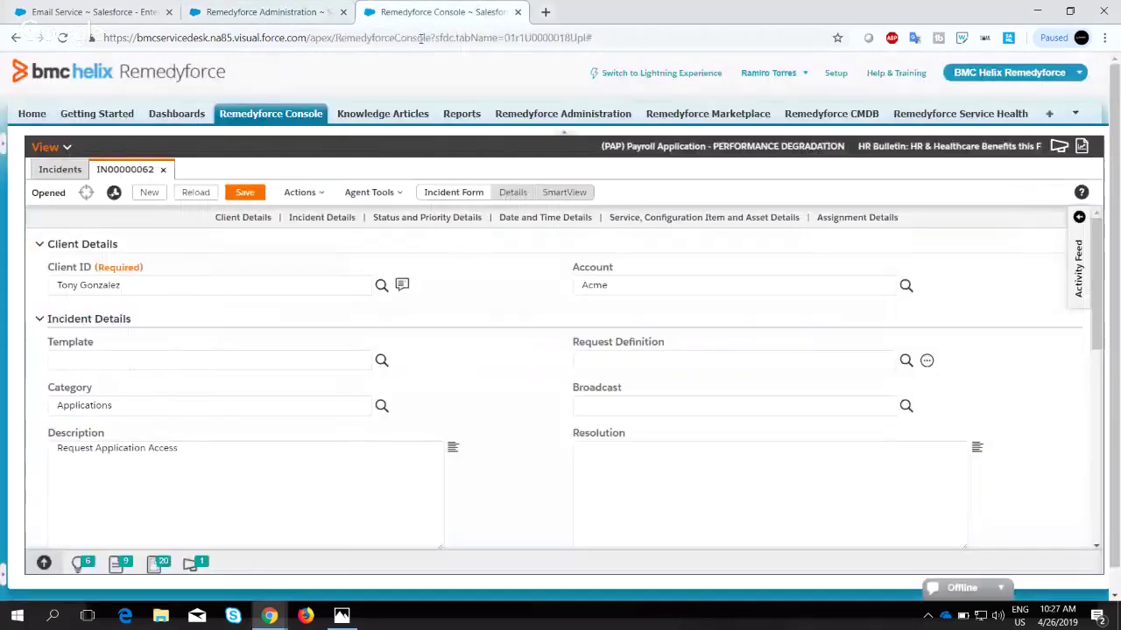
left_click(299, 191)
left_click(297, 316)
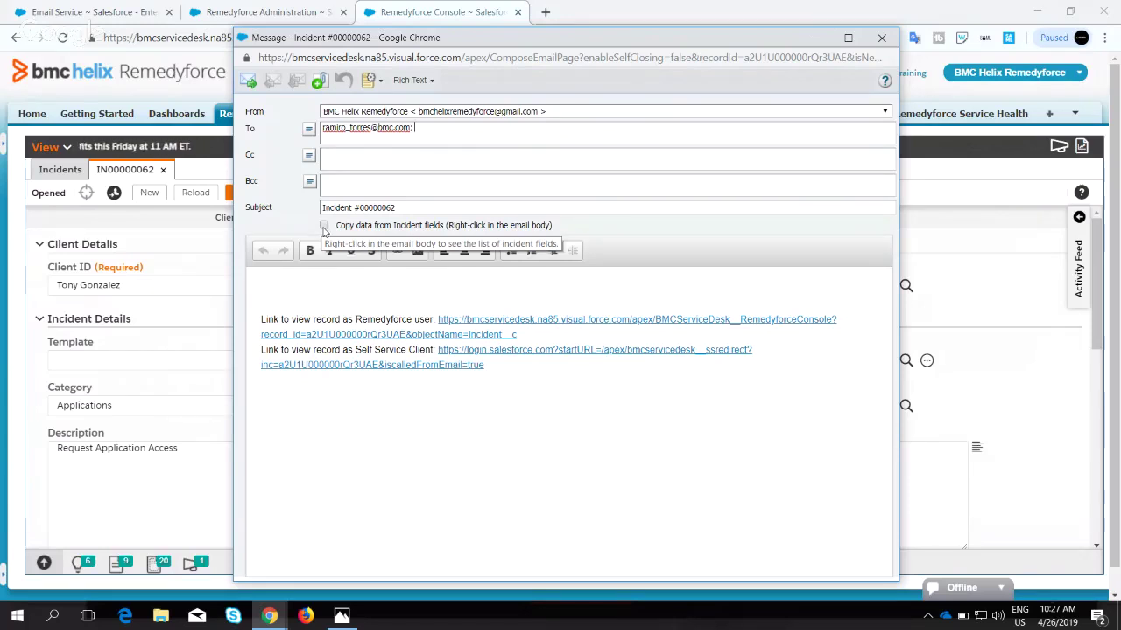
key("Return")
key("Return")
key("Return")
key("Return")
key("Return")
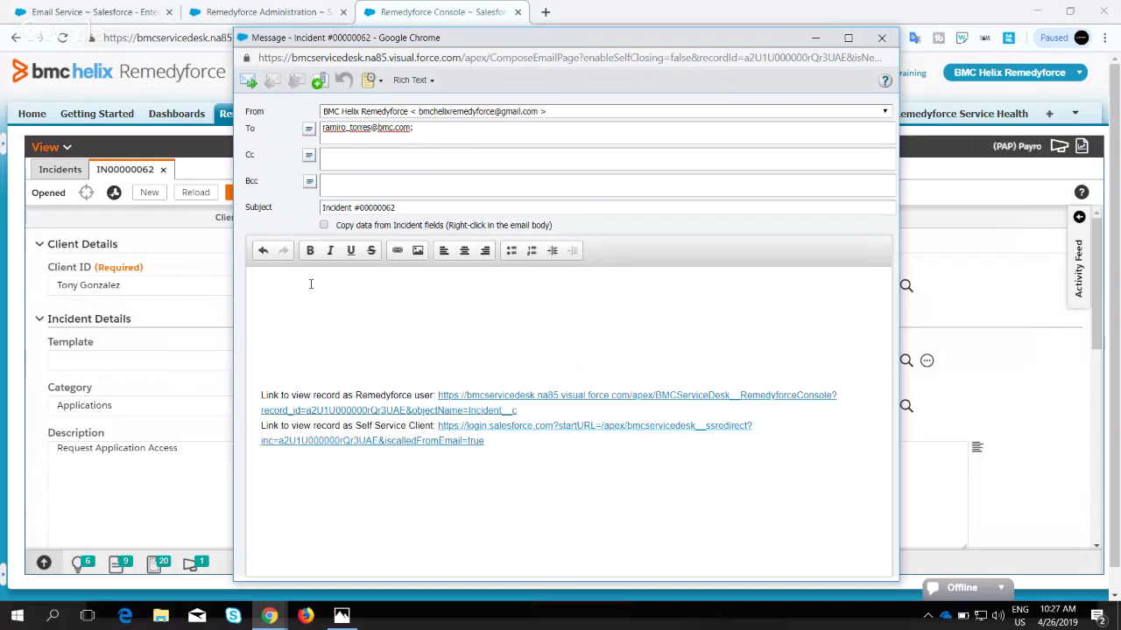
Type 'Incident #' and insert the Account Name field followed by ':' in the email body.
type("Incident ")
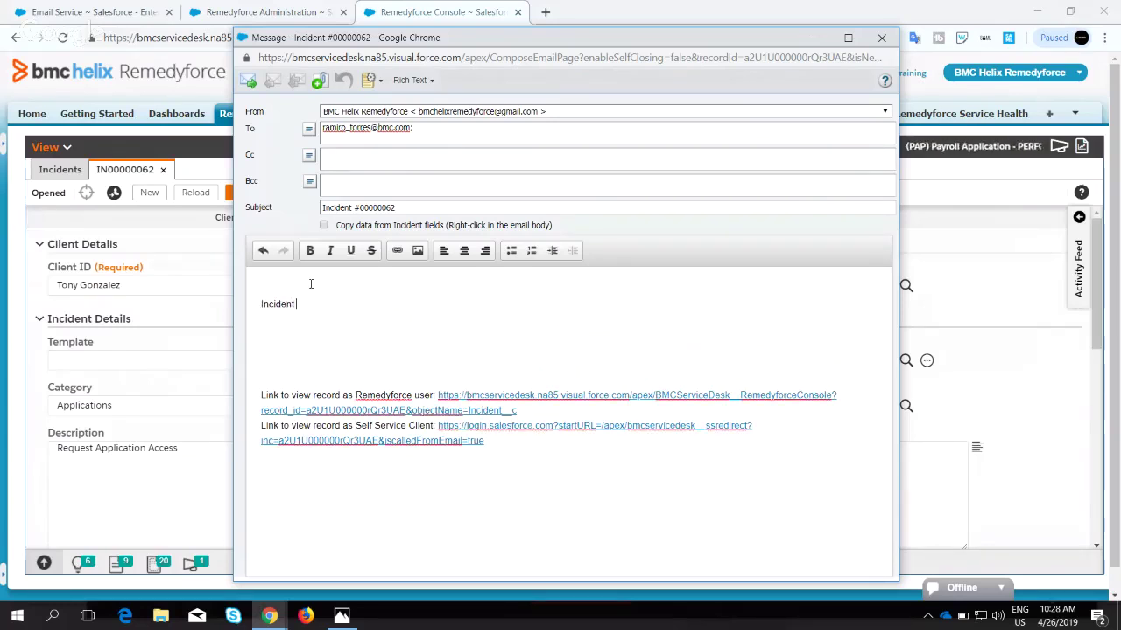
type("#")
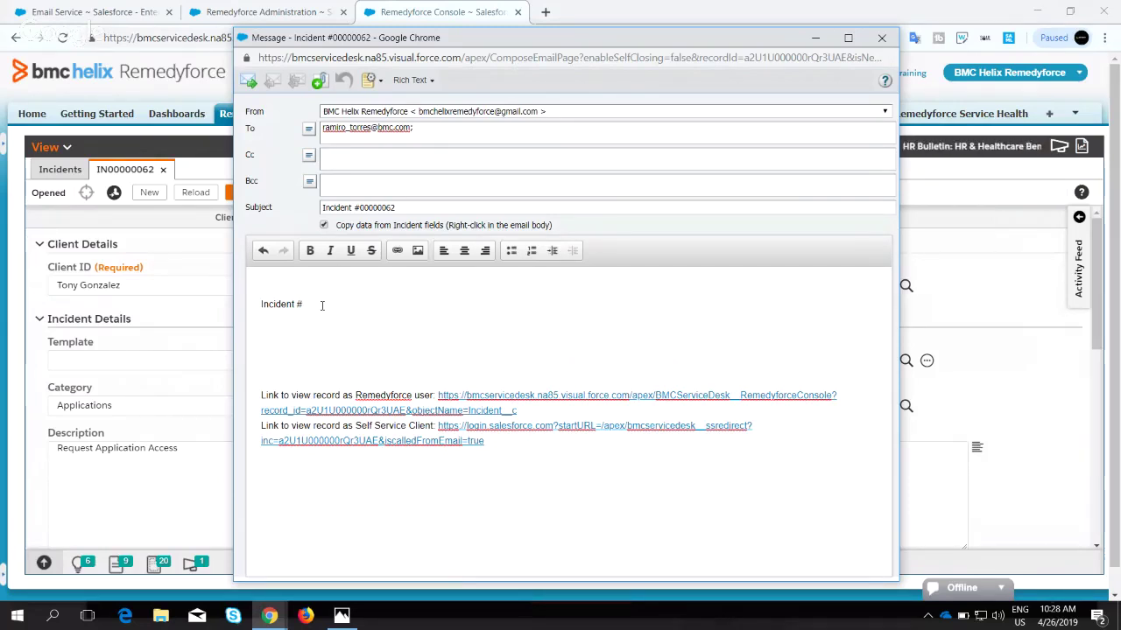
right_click(321, 305)
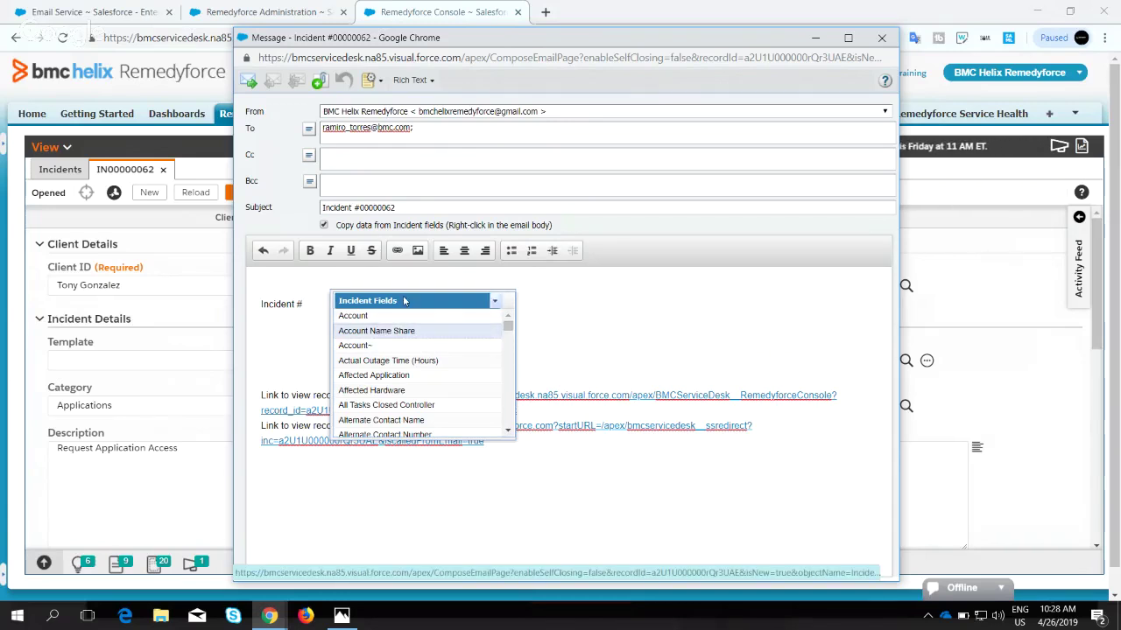
left_click(375, 330)
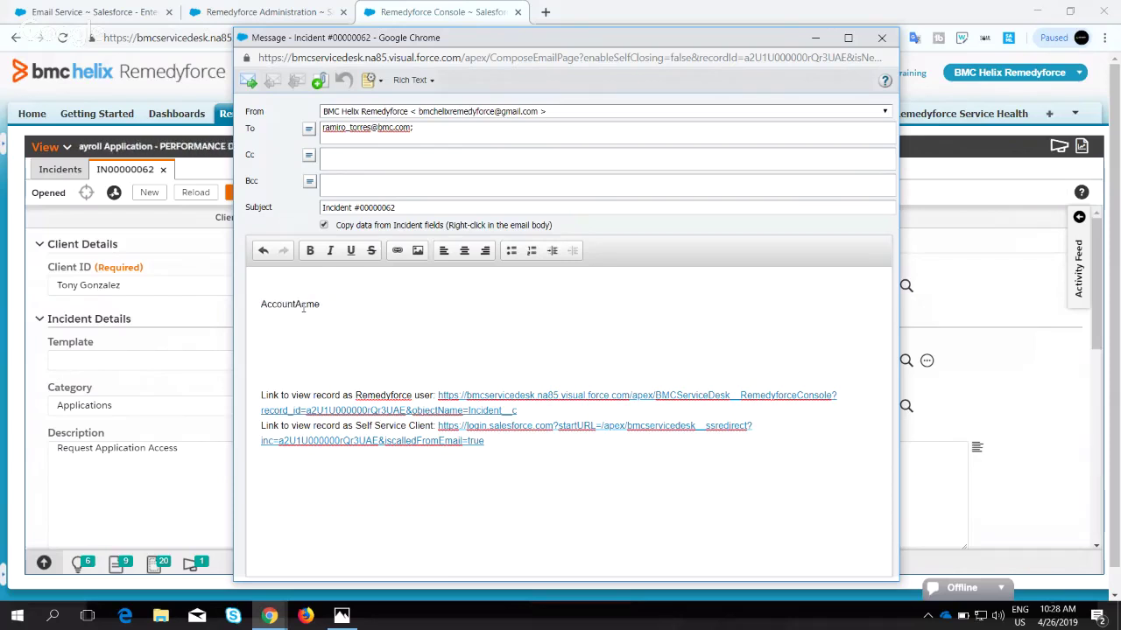
type(":")
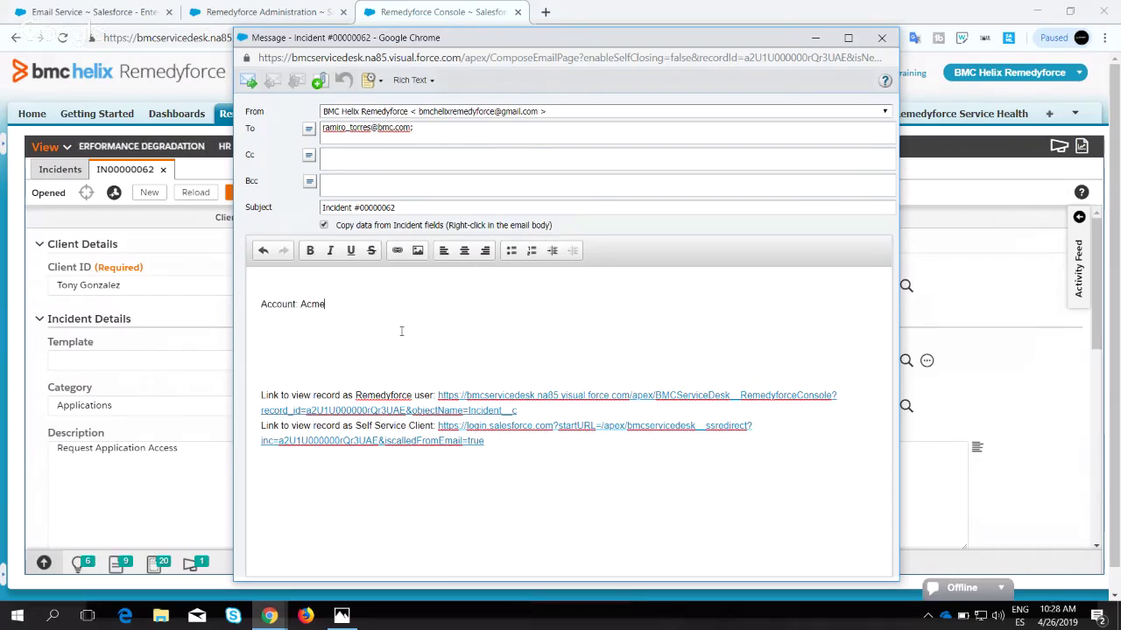
right_click(401, 331)
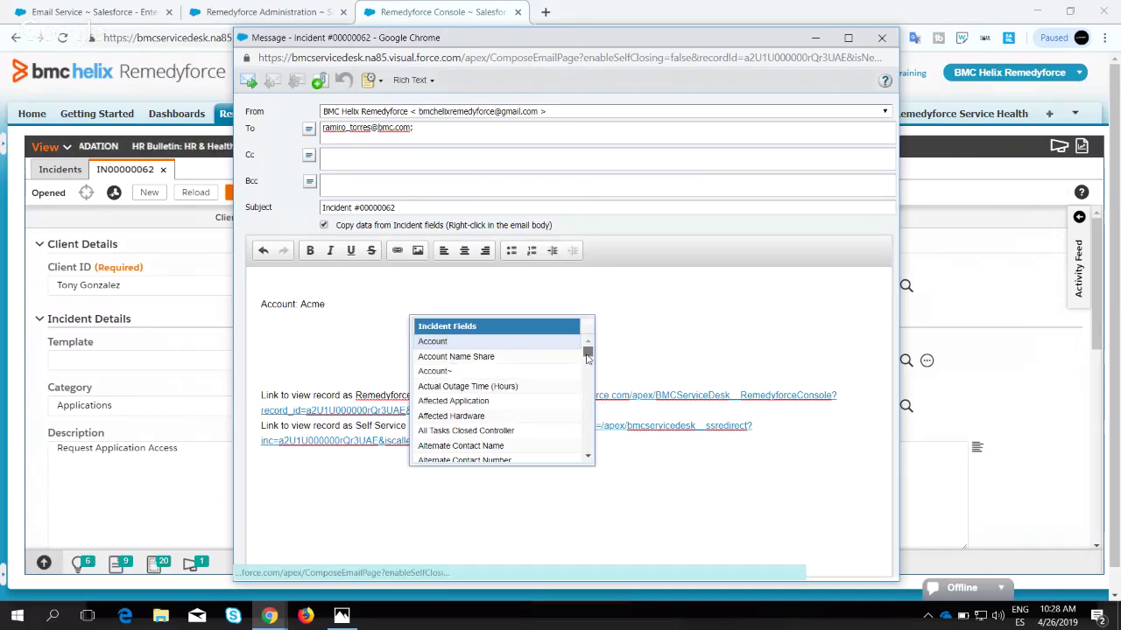
left_click_drag(588, 357, 590, 371)
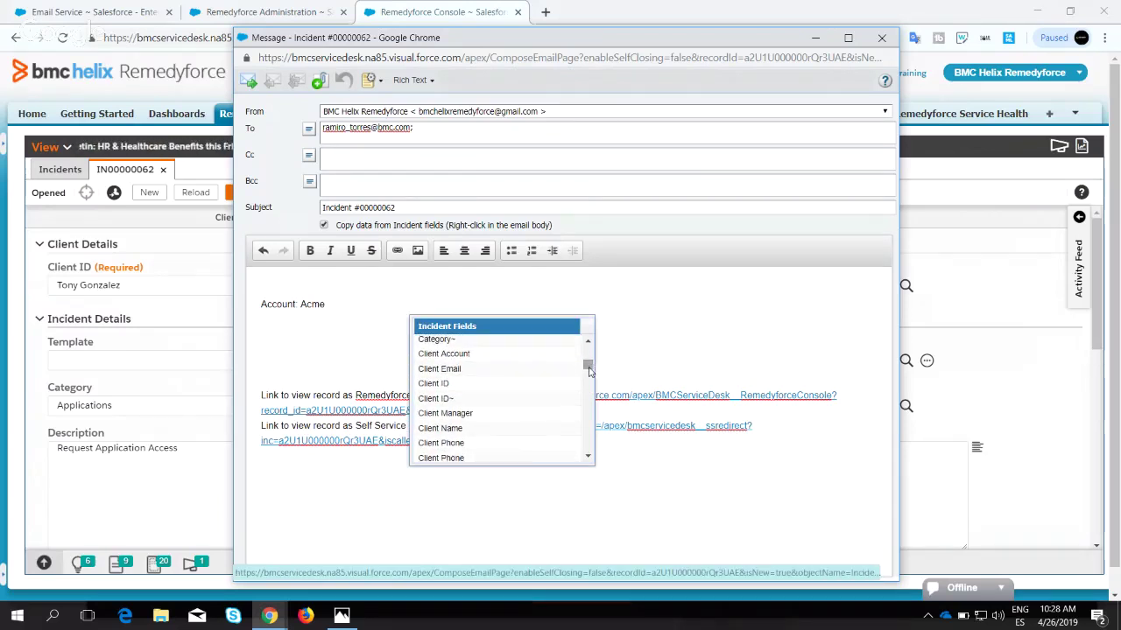
left_click(435, 383)
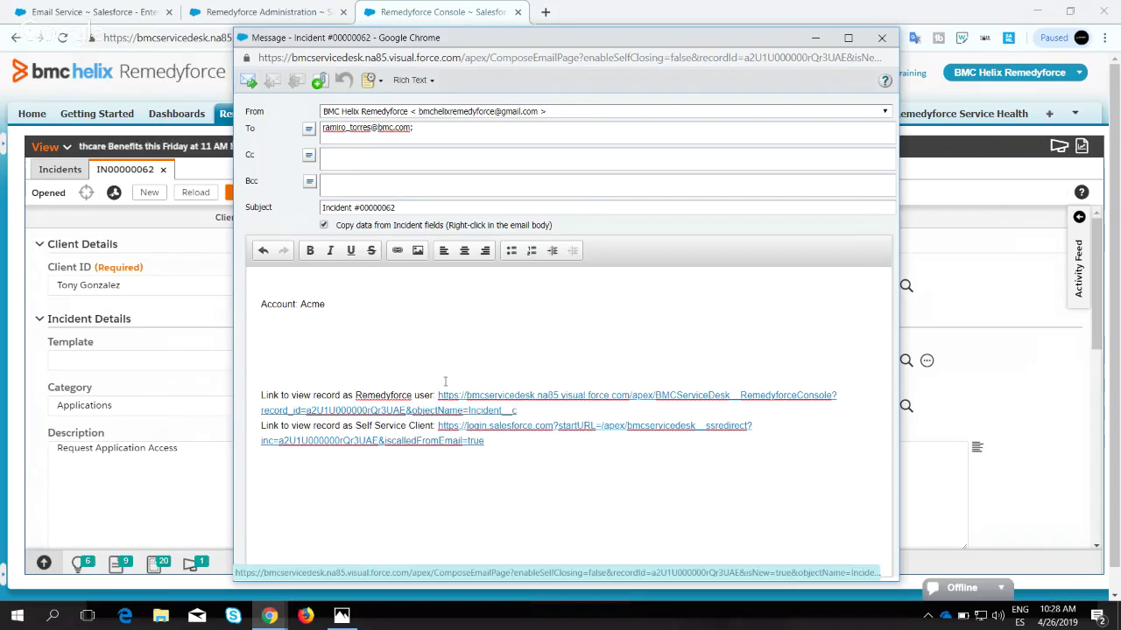
Insert the Client Email field on the line beneath Account: Acme.
left_click(354, 314)
right_click(354, 313)
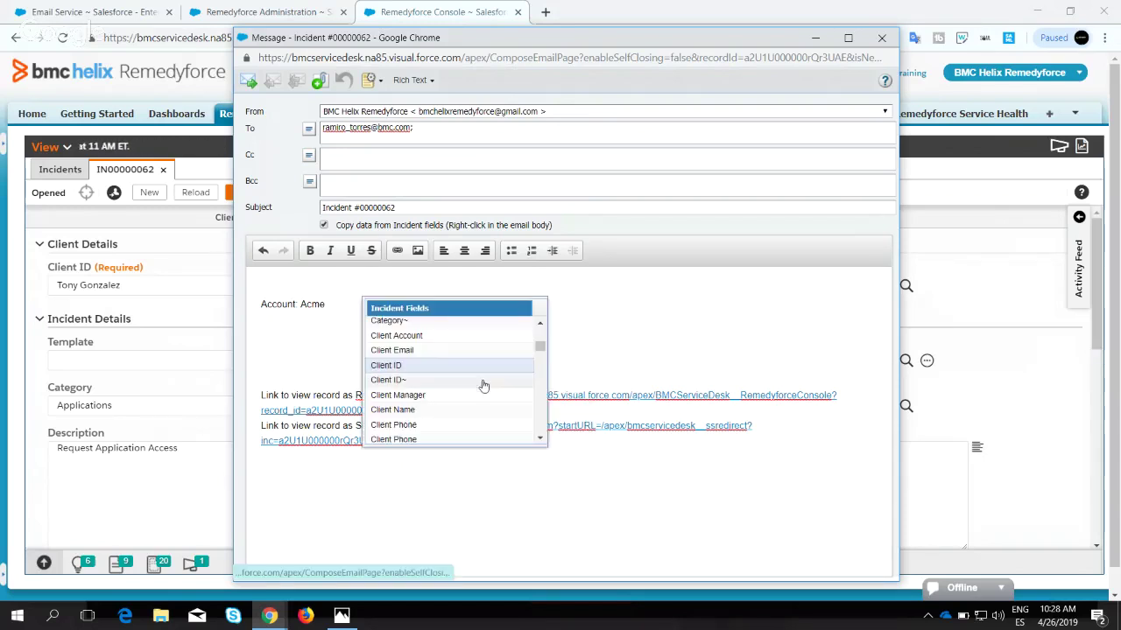
left_click(398, 350)
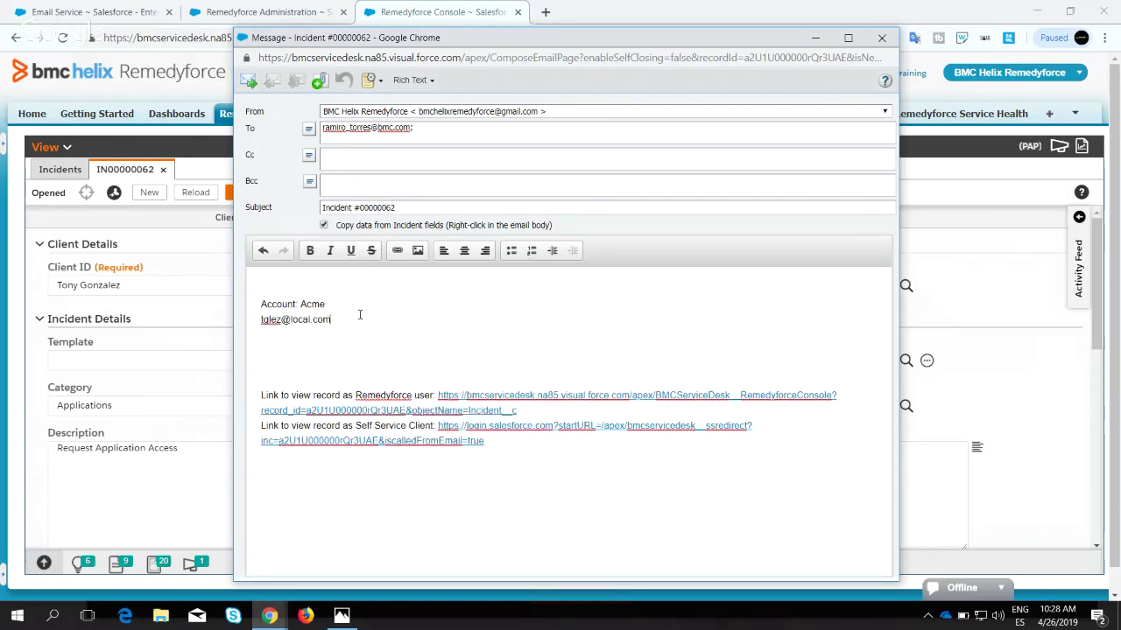
left_click_drag(356, 317, 268, 320)
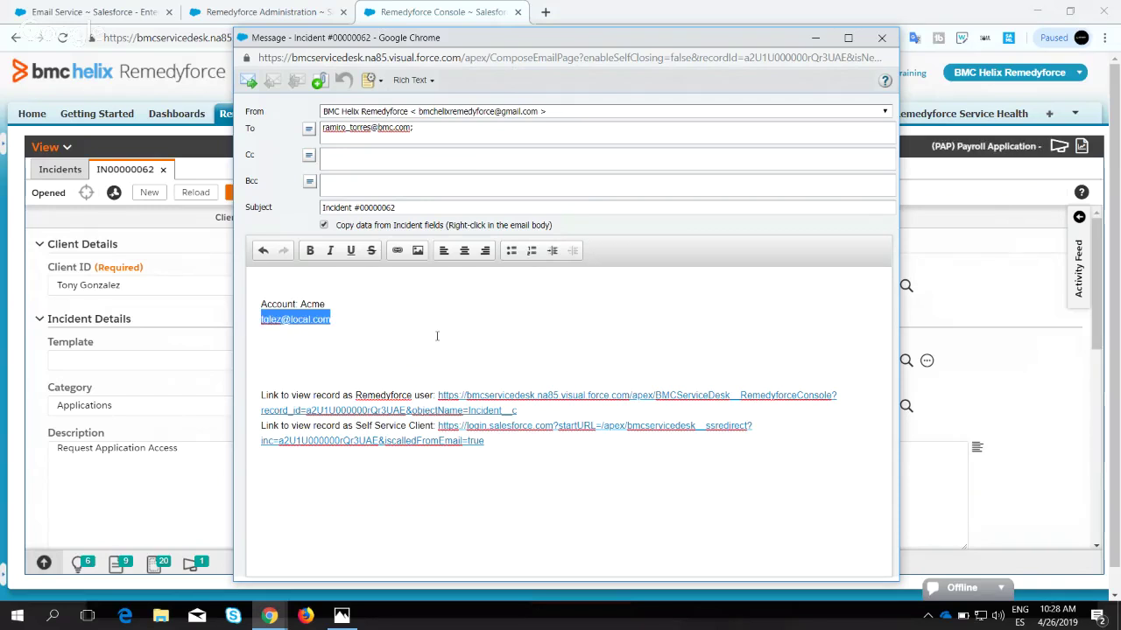
left_click(437, 336)
Browse the incident fields list again without inserting, then select the account and email lines.
right_click(436, 336)
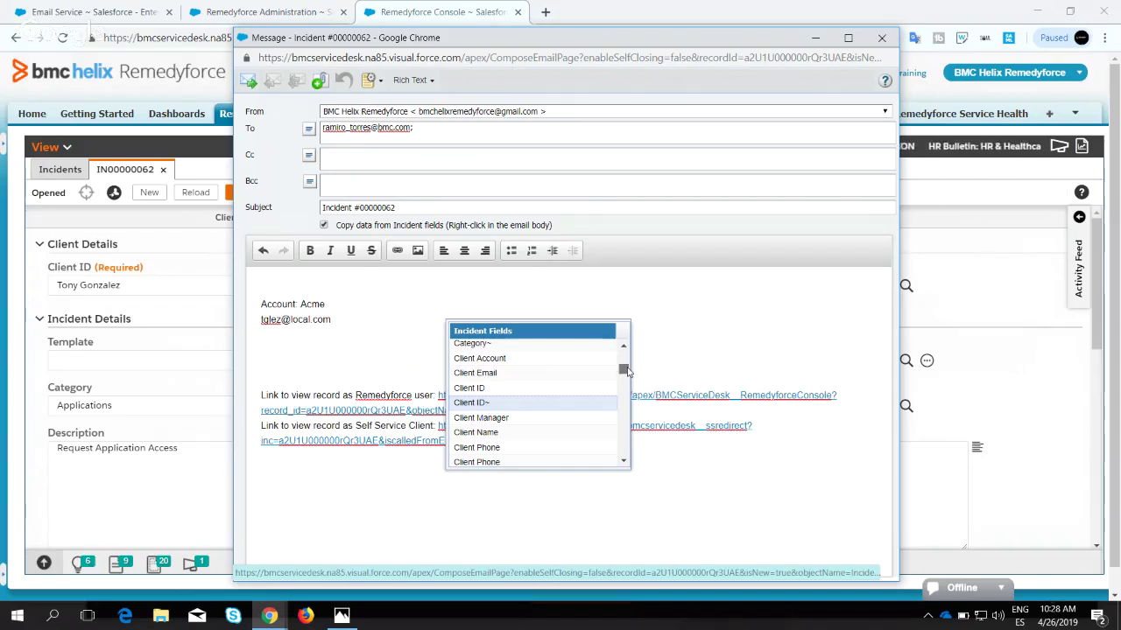
left_click_drag(627, 371, 623, 378)
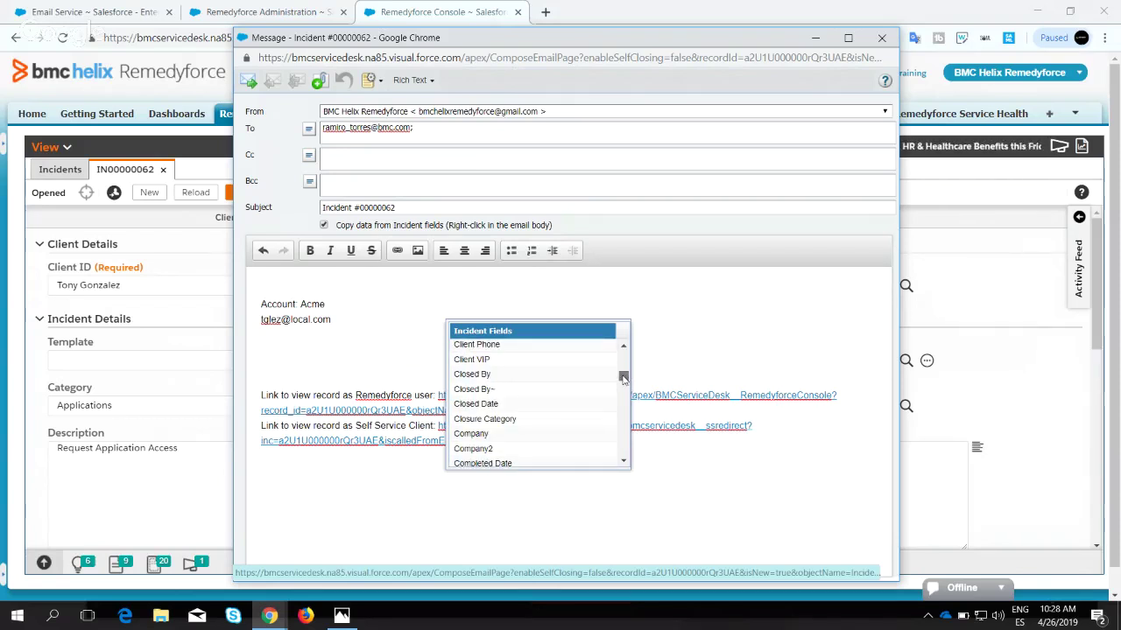
left_click_drag(623, 379, 624, 396)
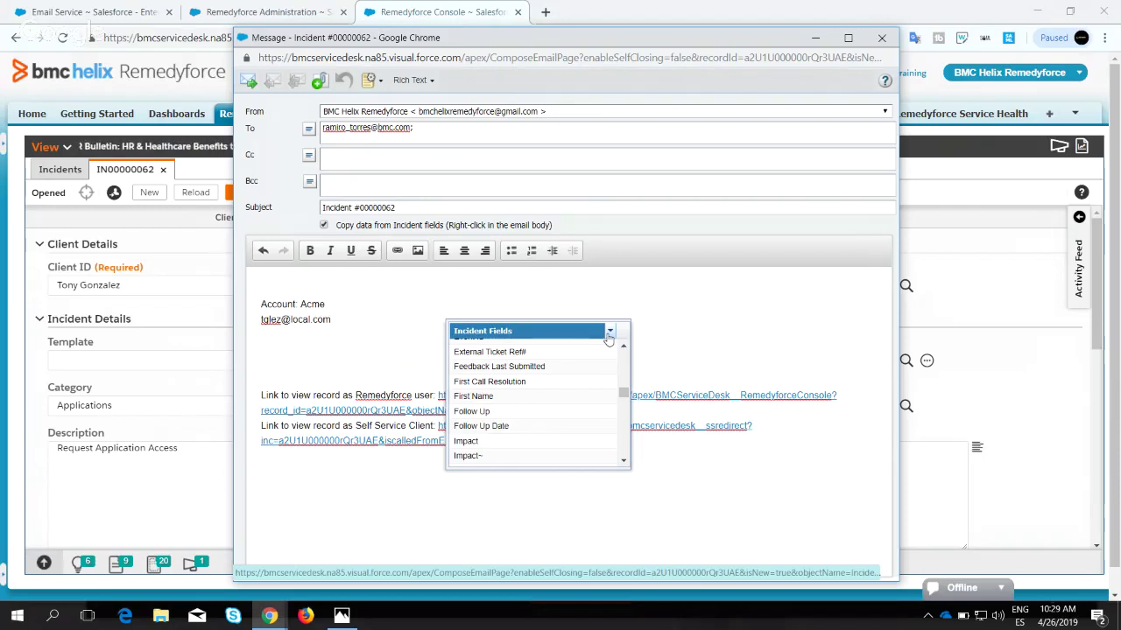
left_click(430, 338)
left_click_drag(375, 330, 242, 294)
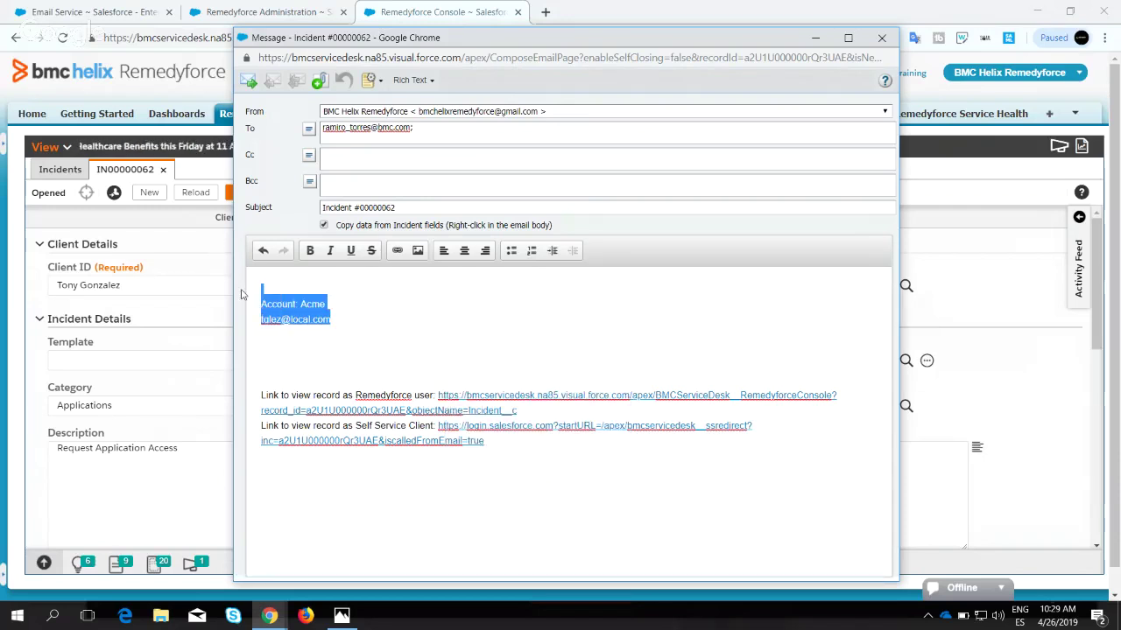
Delete the account and email lines and select the staff record link address.
key("Delete")
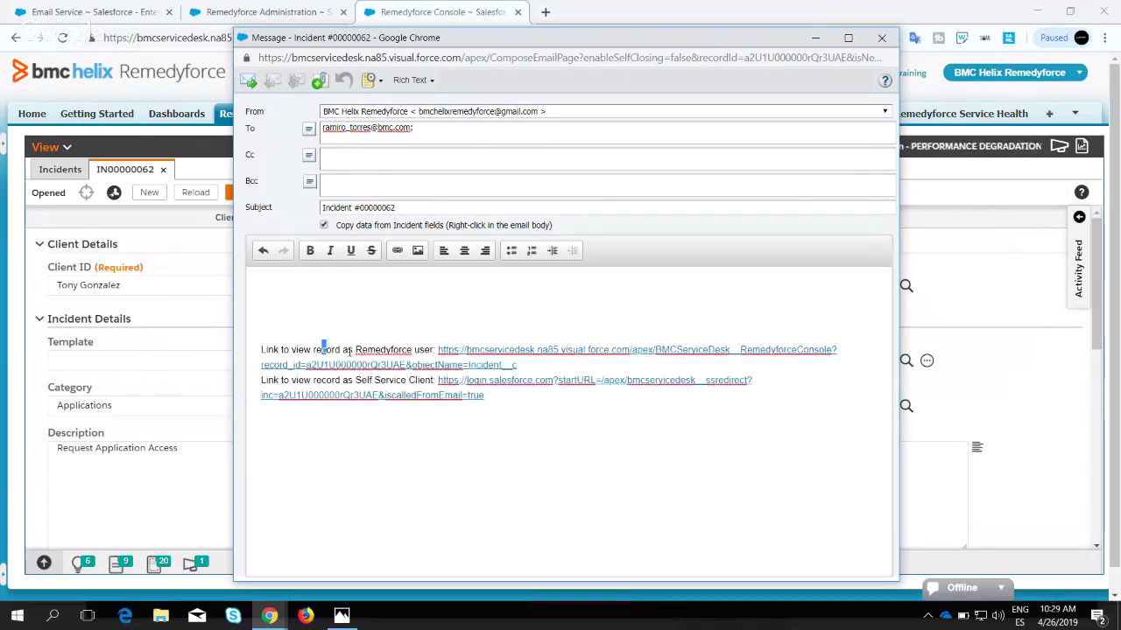
left_click_drag(321, 350, 435, 349)
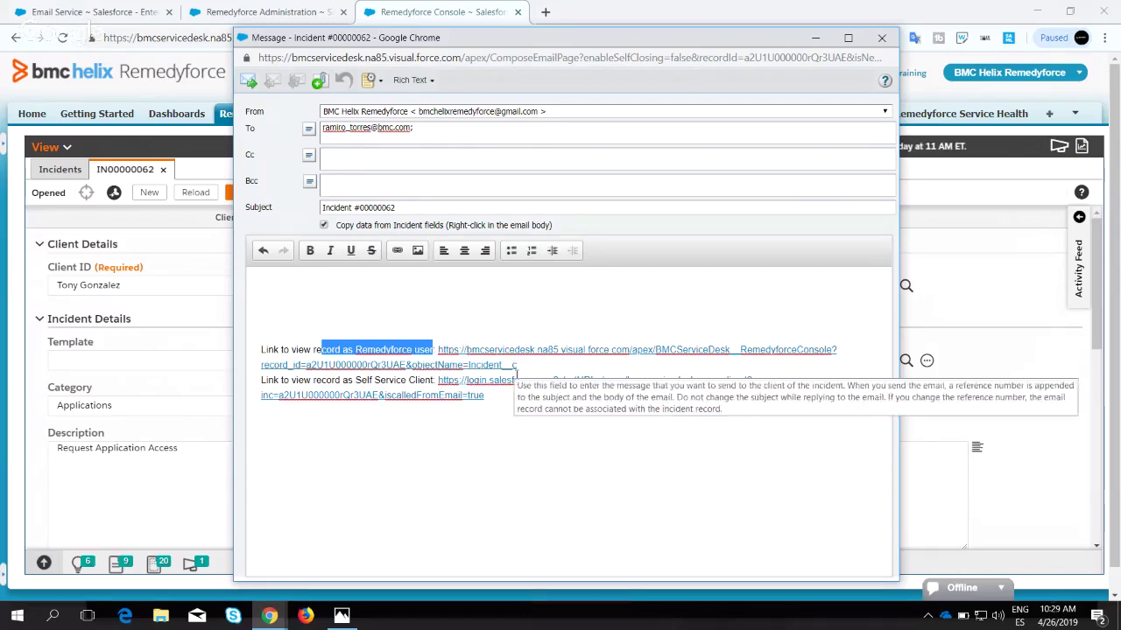
left_click_drag(516, 365, 436, 349)
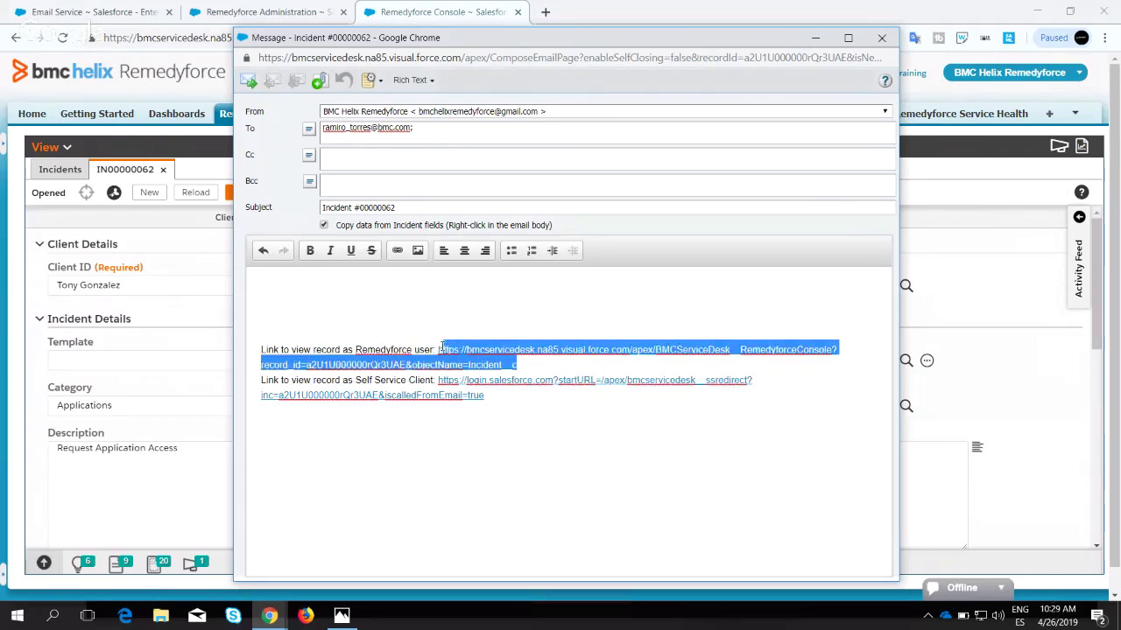
left_click(442, 347)
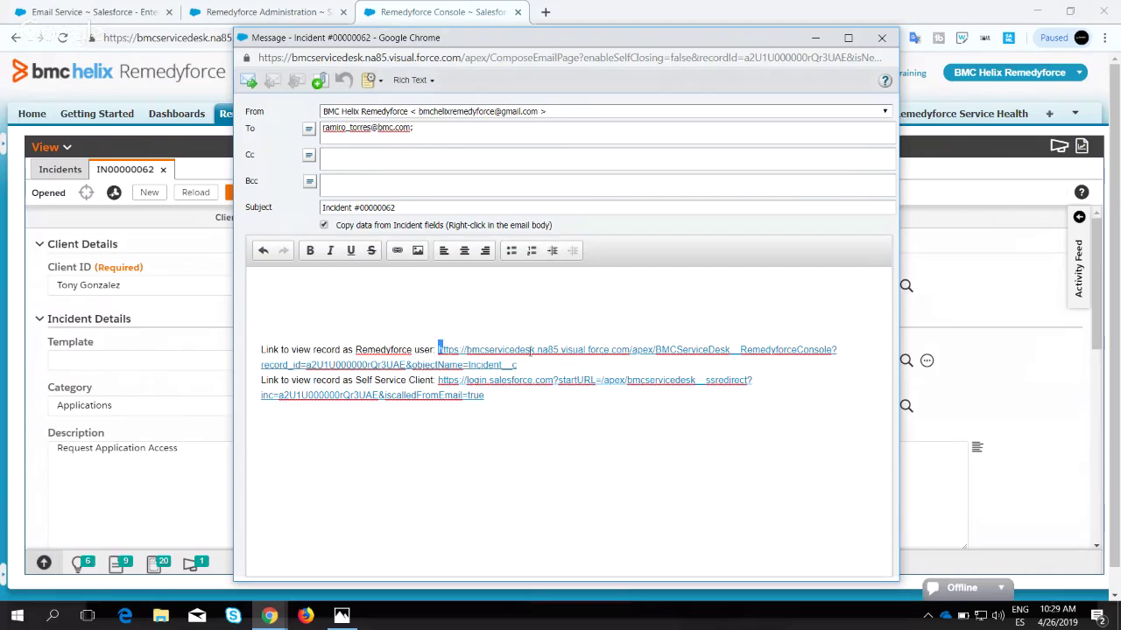
left_click_drag(467, 357, 433, 351)
key("ctrl+c")
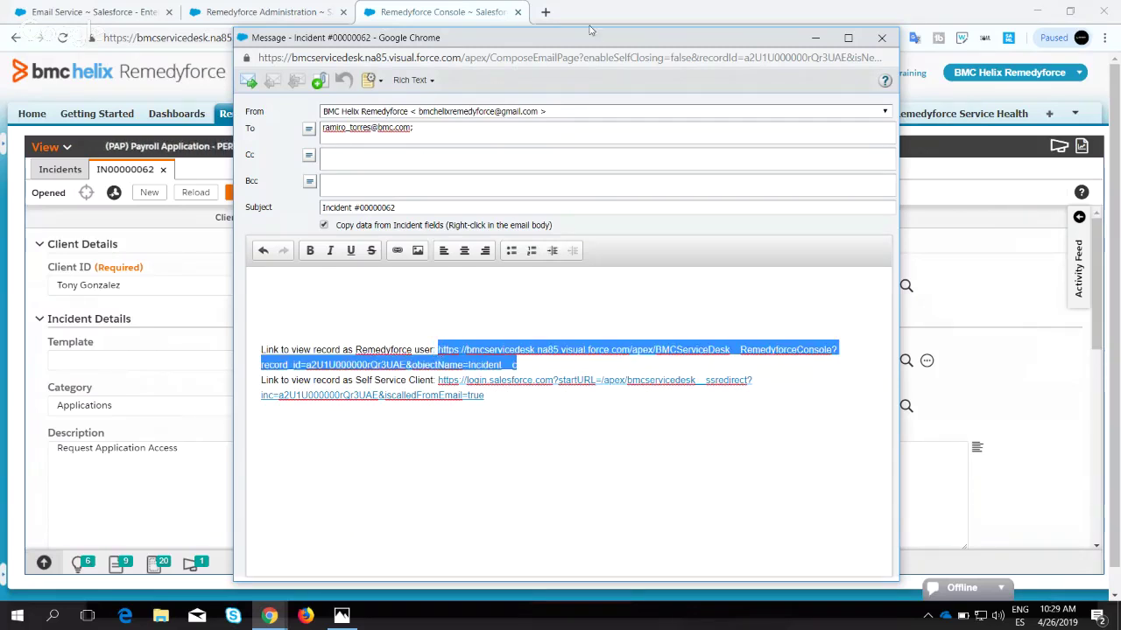
Load the copied staff record link in a new browser tab.
left_click(545, 12)
key("ctrl+v")
key("Return")
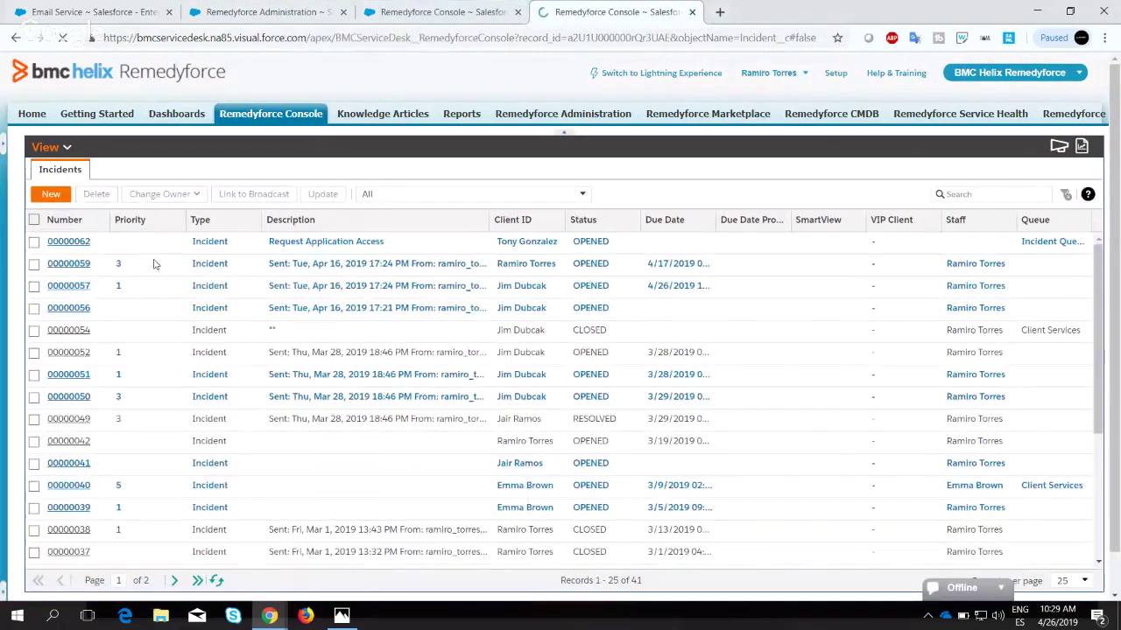
Open incident 00000062 from the list, then start a new incident email in the earlier console tab.
double_click(125, 242)
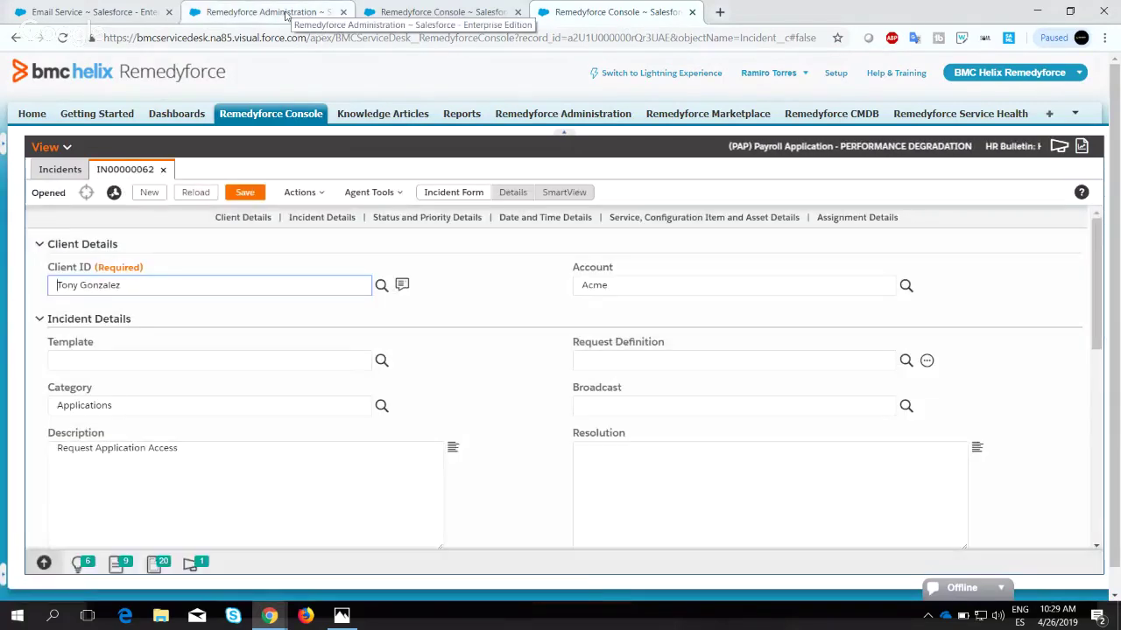
left_click(436, 13)
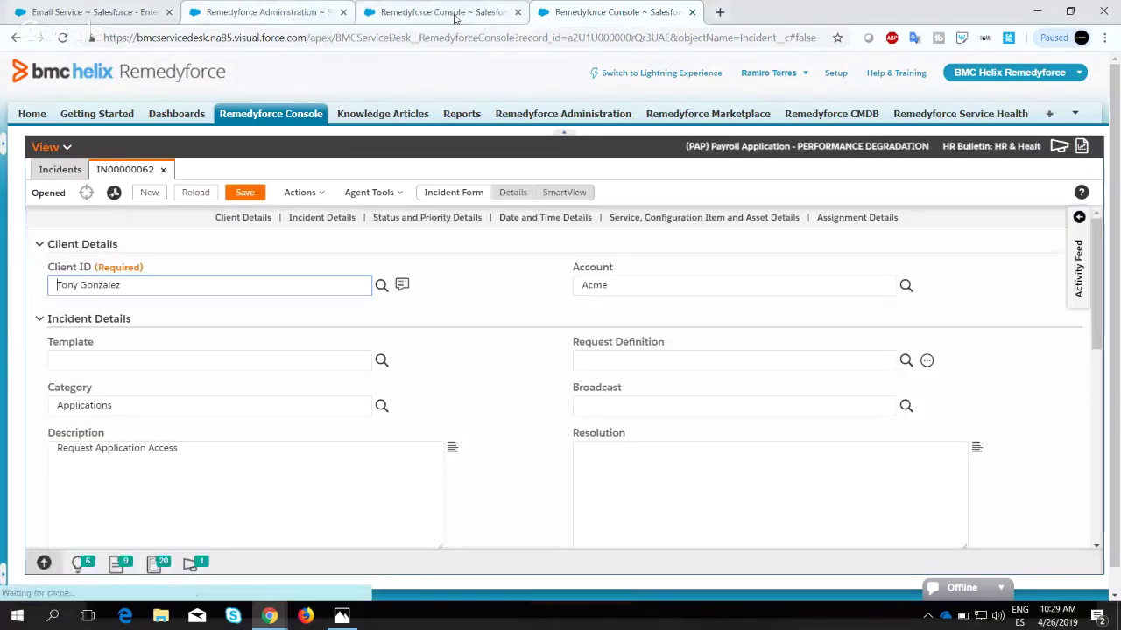
left_click(299, 193)
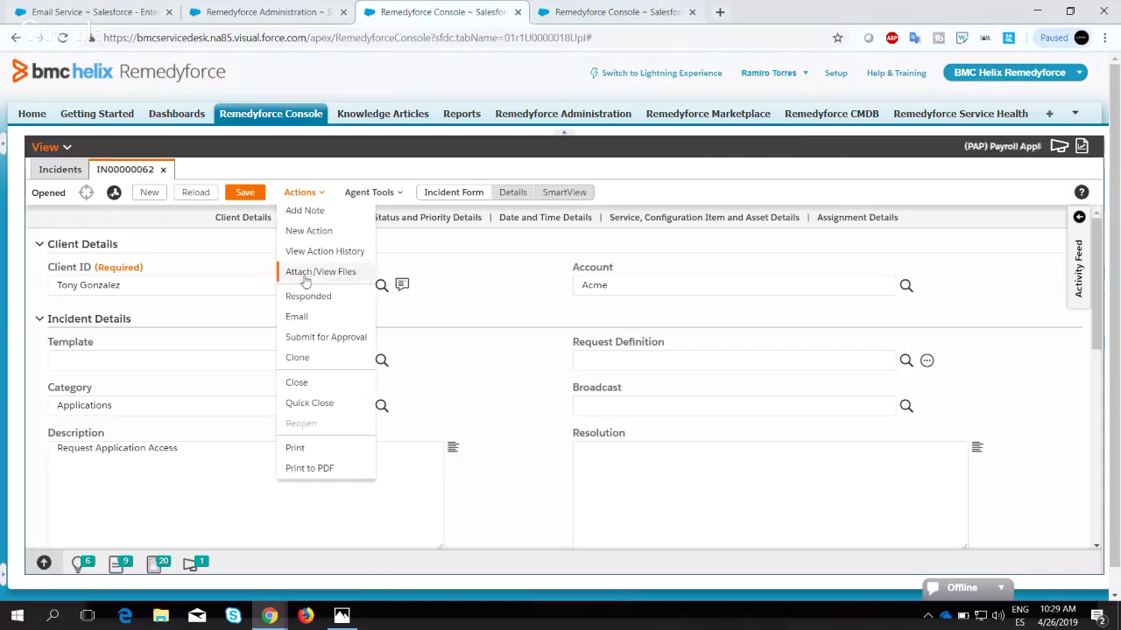
left_click(297, 317)
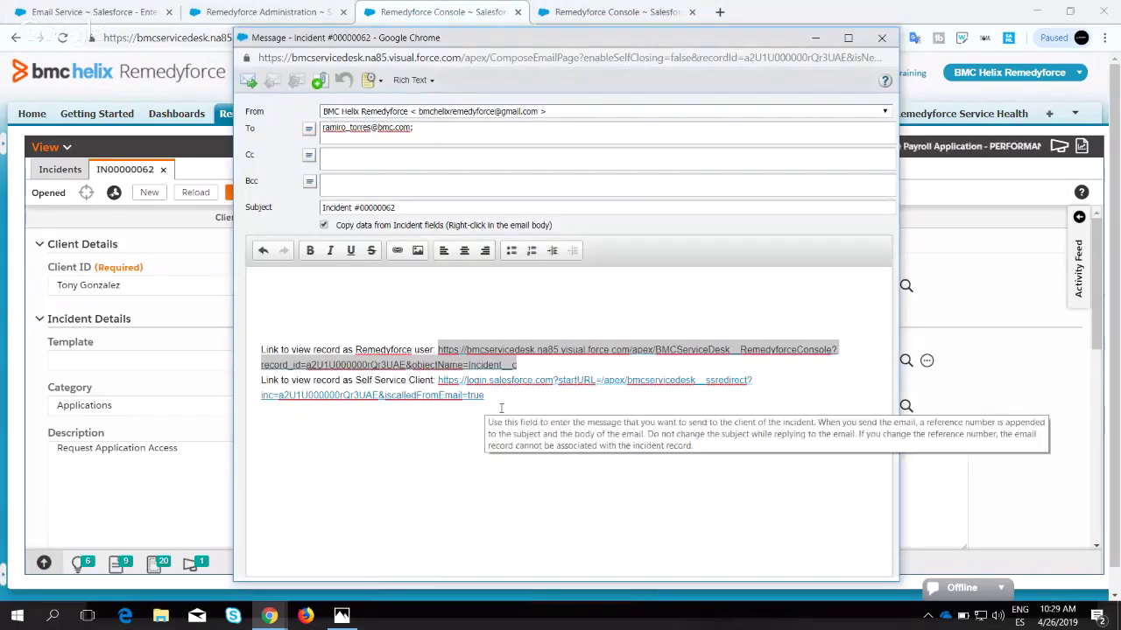
Select the Self Service client link, close the email draft, and return to Administration settings.
left_click_drag(496, 396, 433, 379)
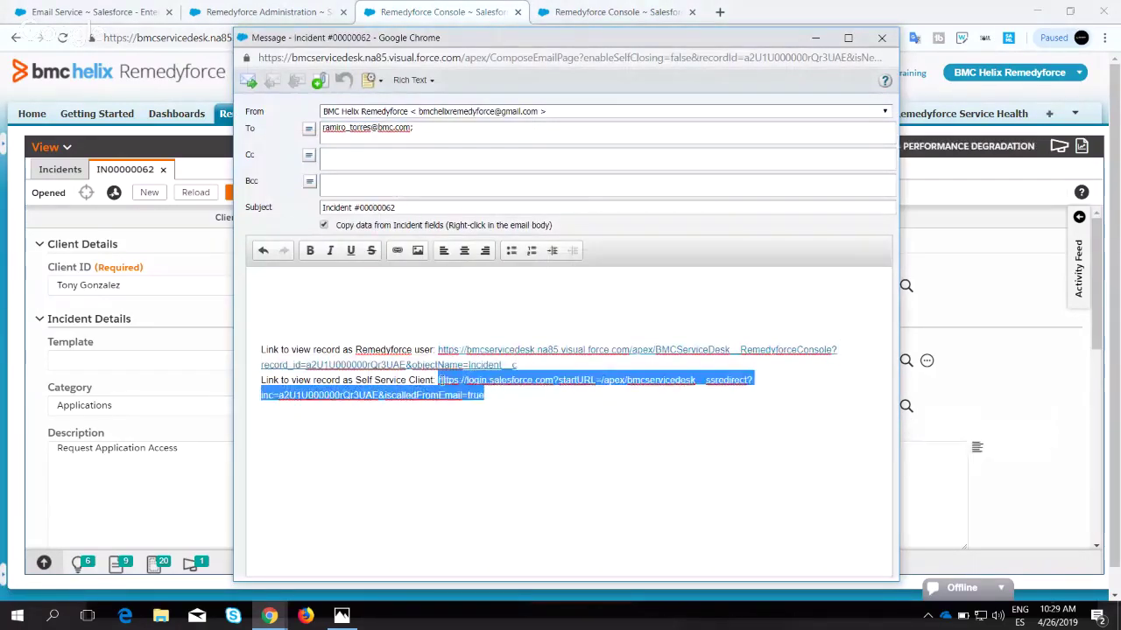
left_click(438, 12)
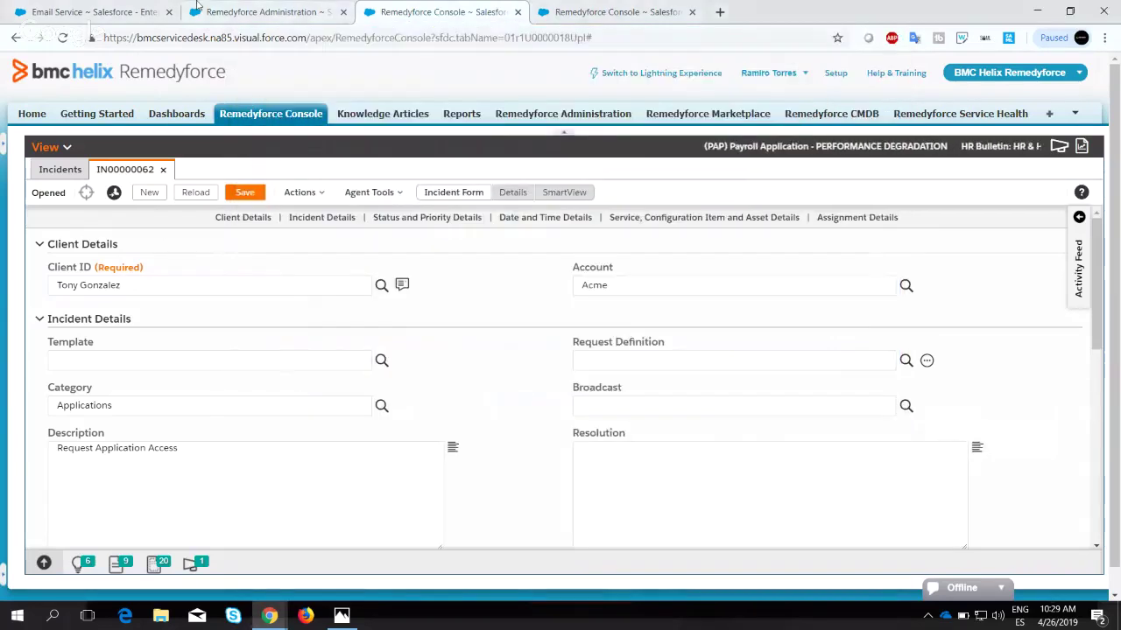
left_click(263, 11)
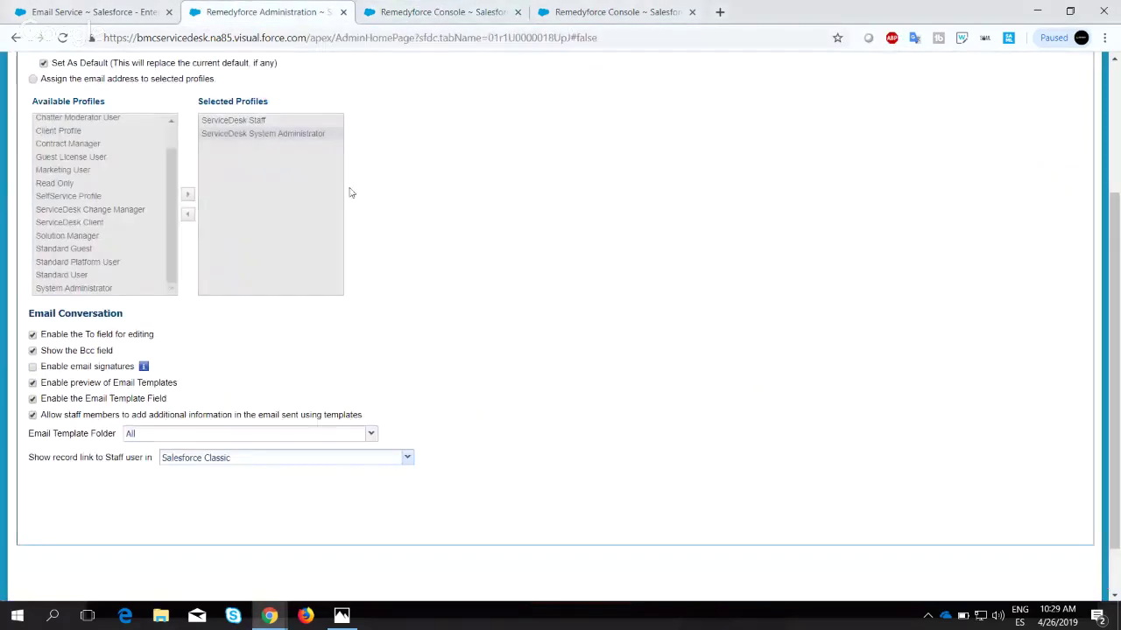
Set 'Show record link to Staff user in' to Salesforce Classic and Lightning Experience and save.
left_click(226, 460)
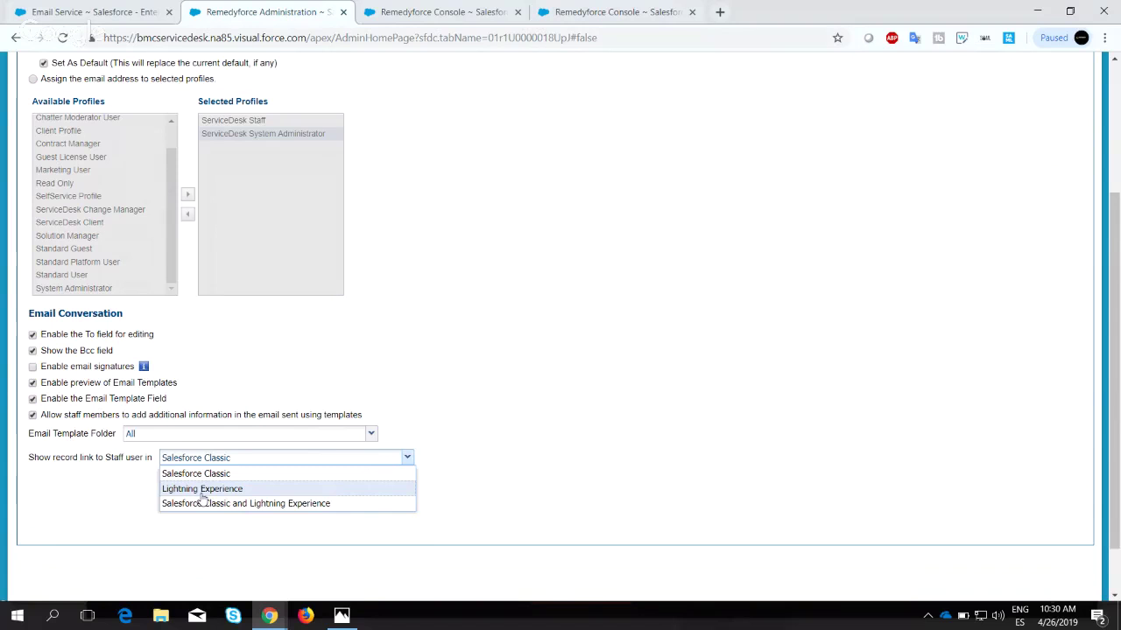
left_click(200, 504)
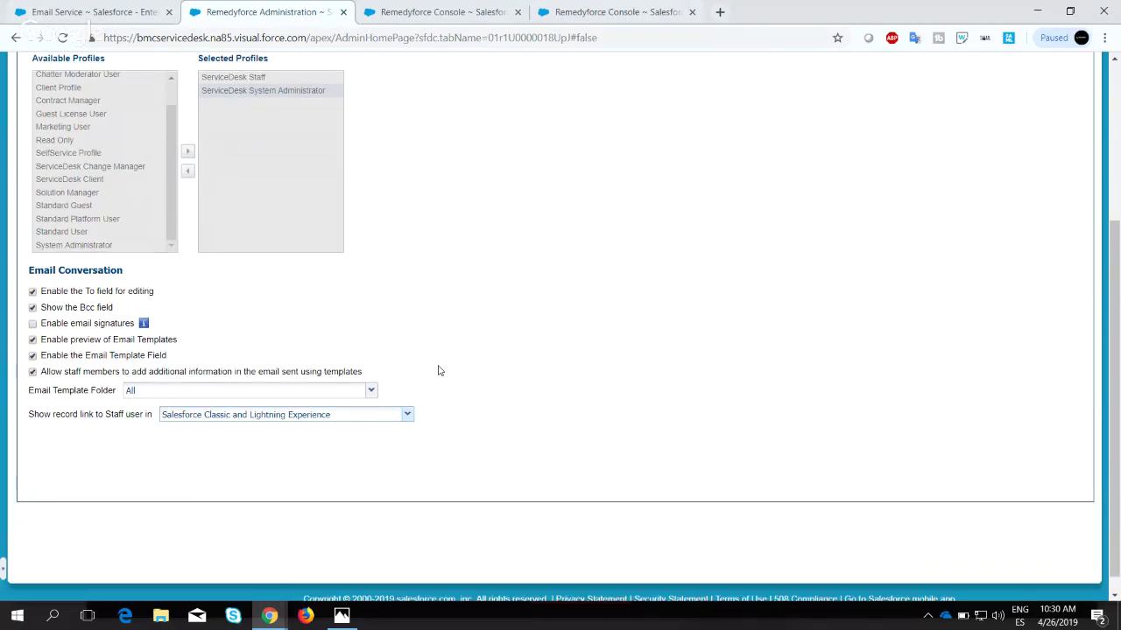
scroll(440, 370, "up", 3)
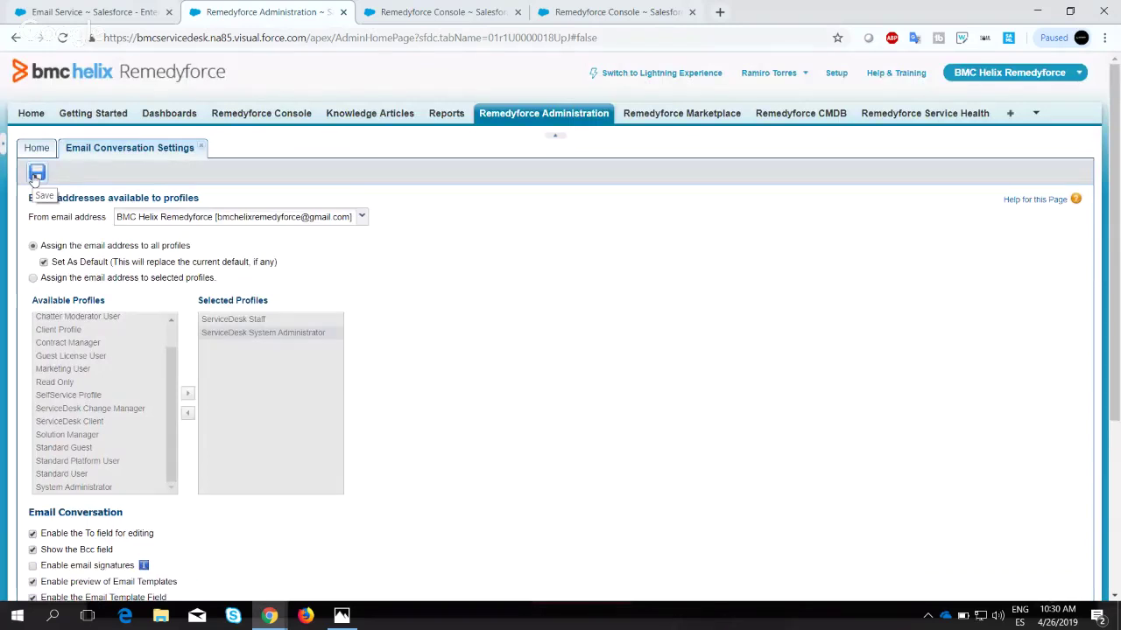
left_click(36, 174)
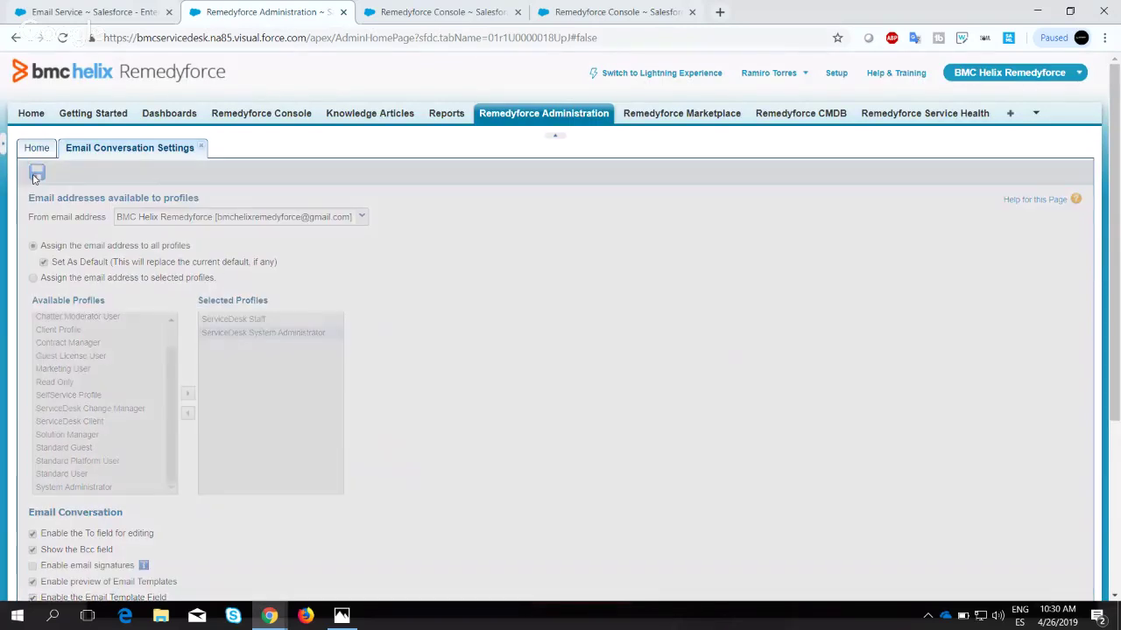
left_click(394, 16)
Open and discard an incident email, reload the incident form, and compose a fresh email.
left_click(303, 192)
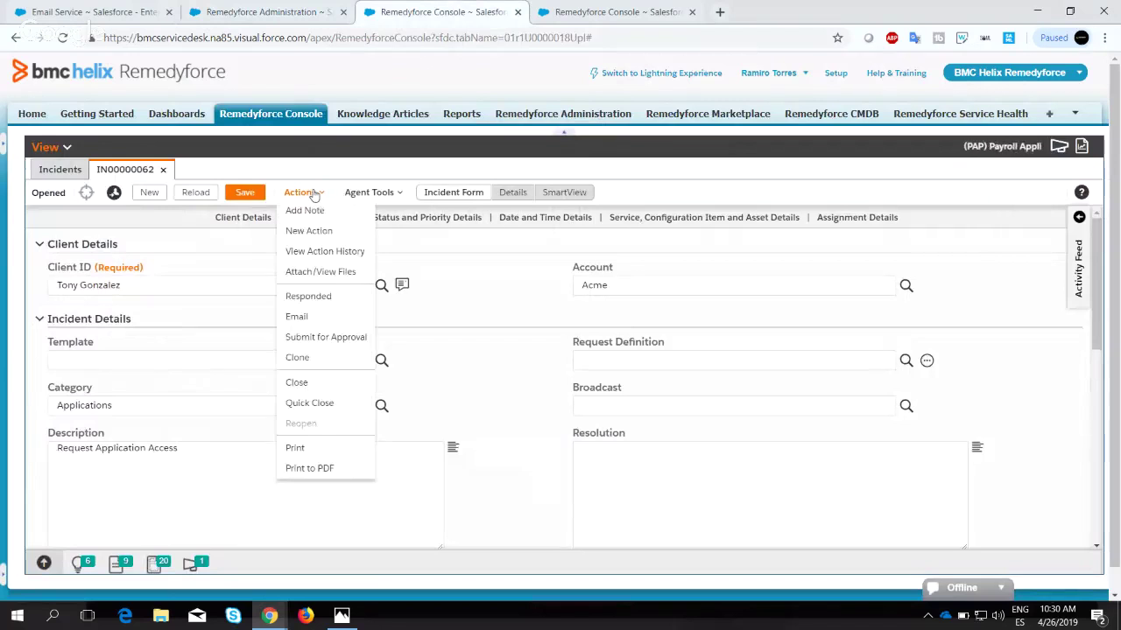
left_click(327, 320)
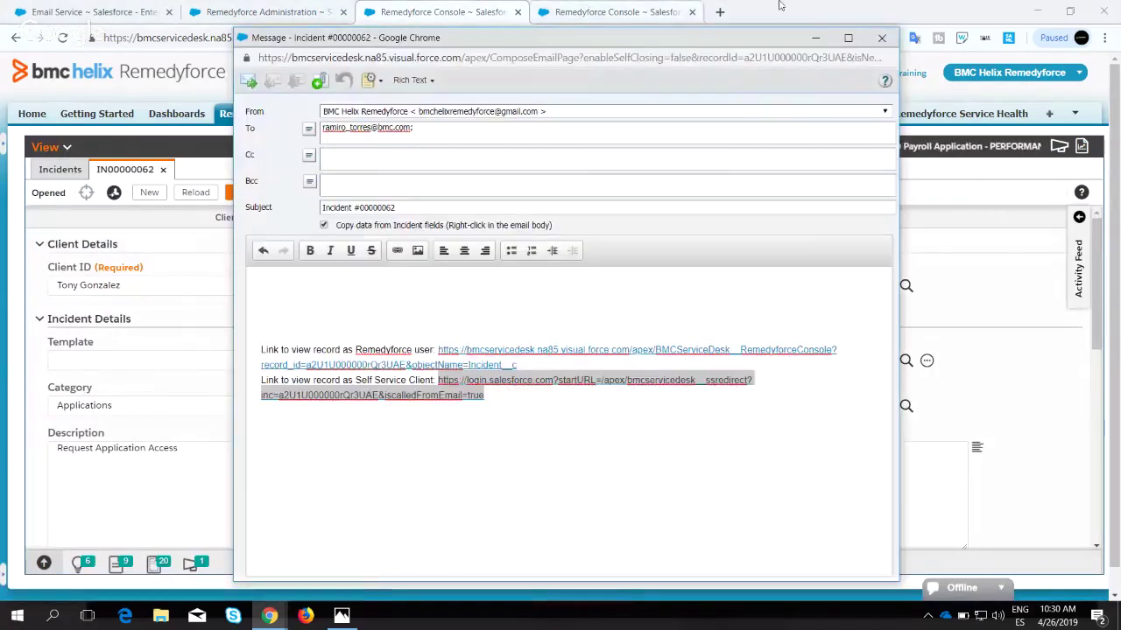
left_click(882, 22)
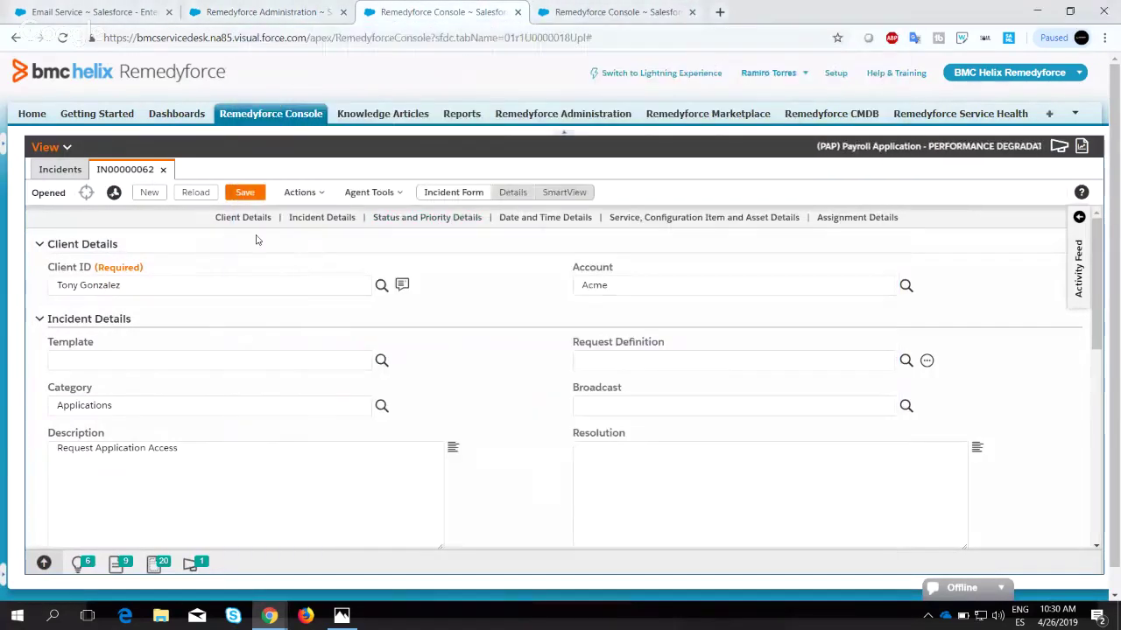
left_click(193, 193)
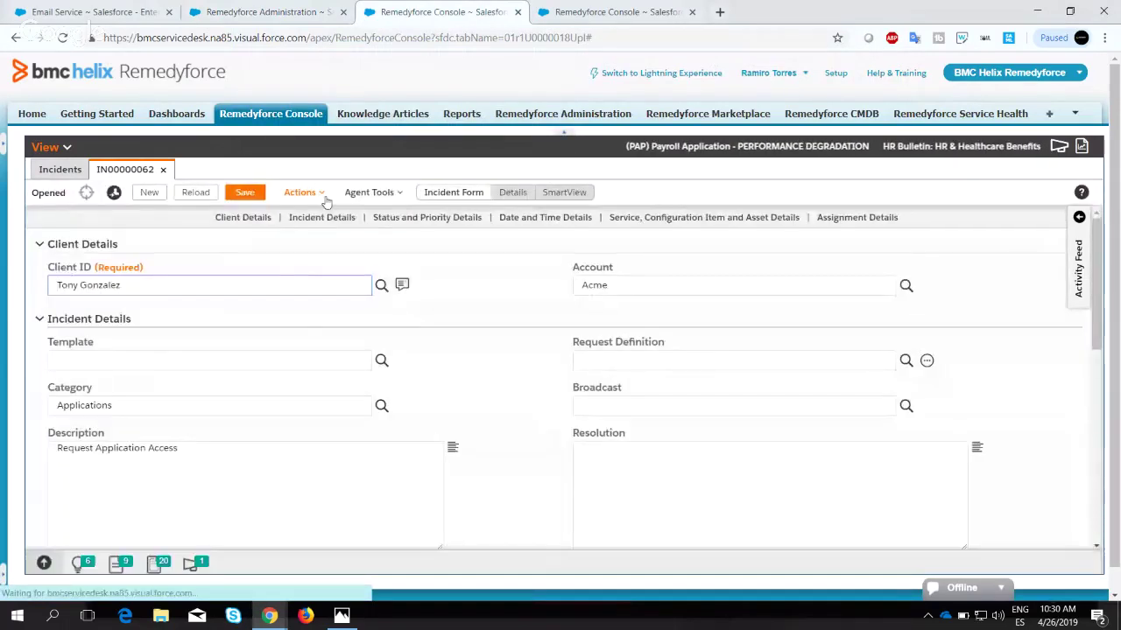
left_click(315, 194)
left_click(302, 317)
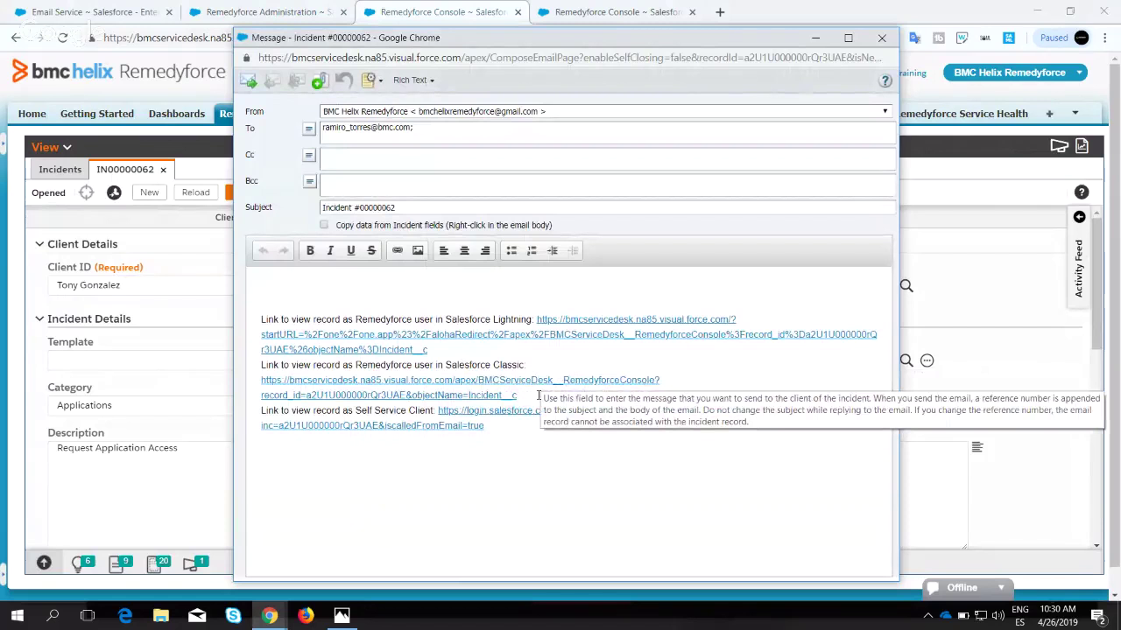
Switch the inserted record link to the client link, inspect it, and close the draft unsent.
left_click(339, 301)
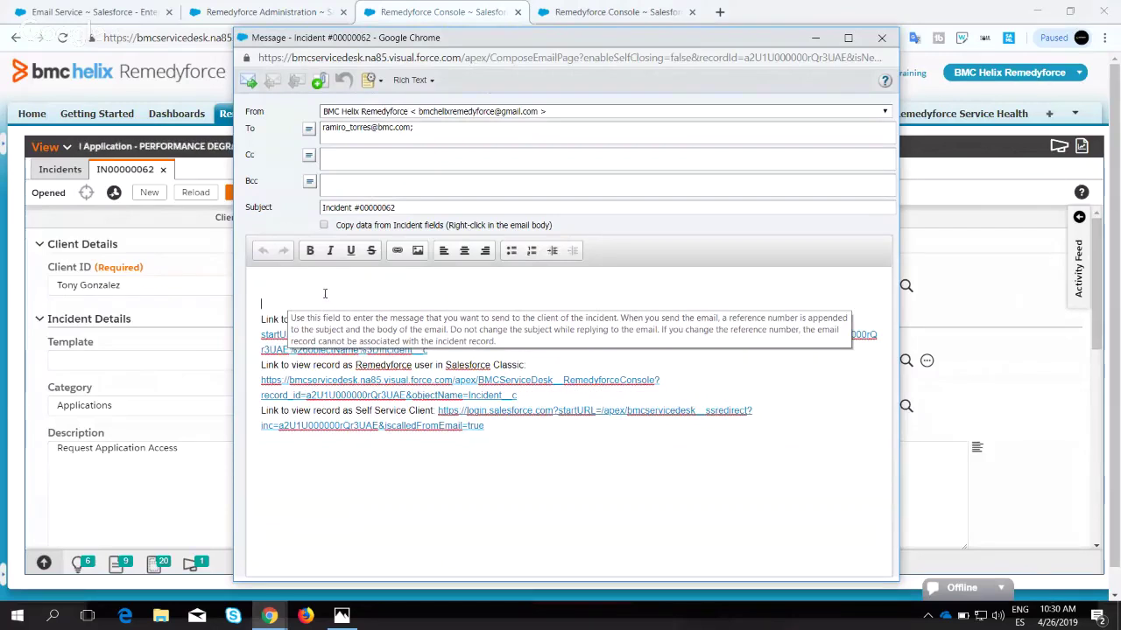
left_click(371, 80)
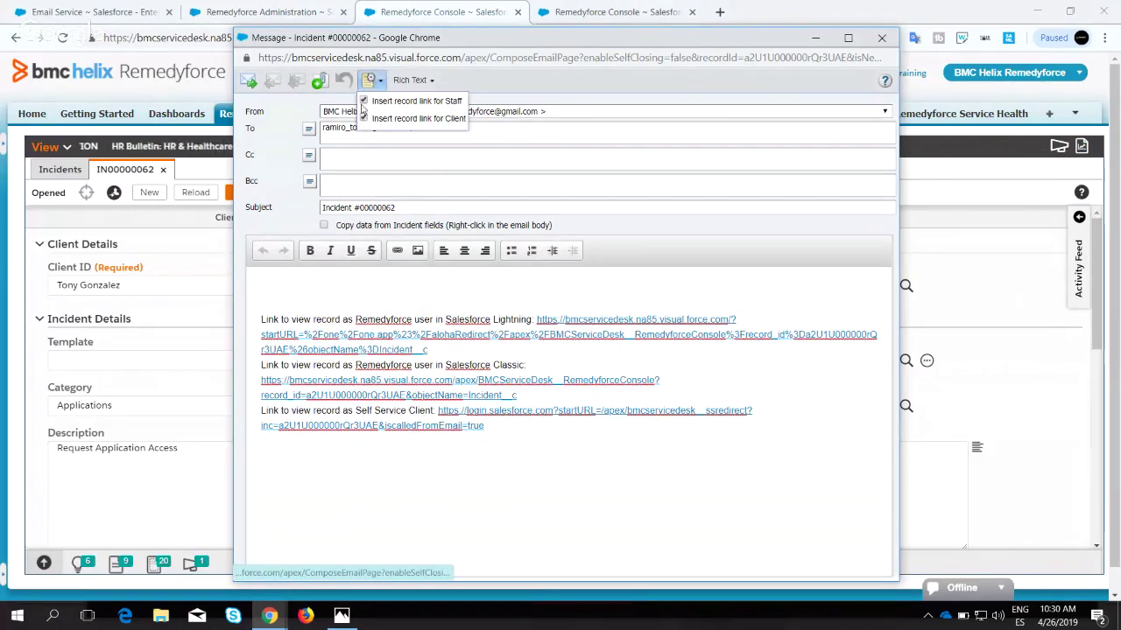
left_click(365, 119)
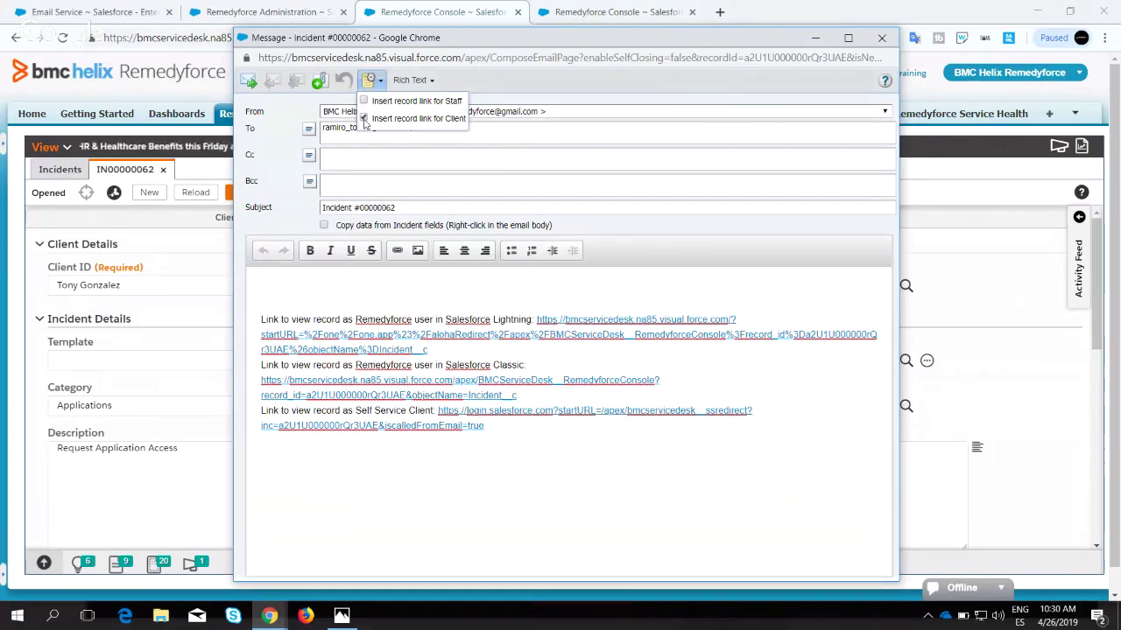
left_click(391, 280)
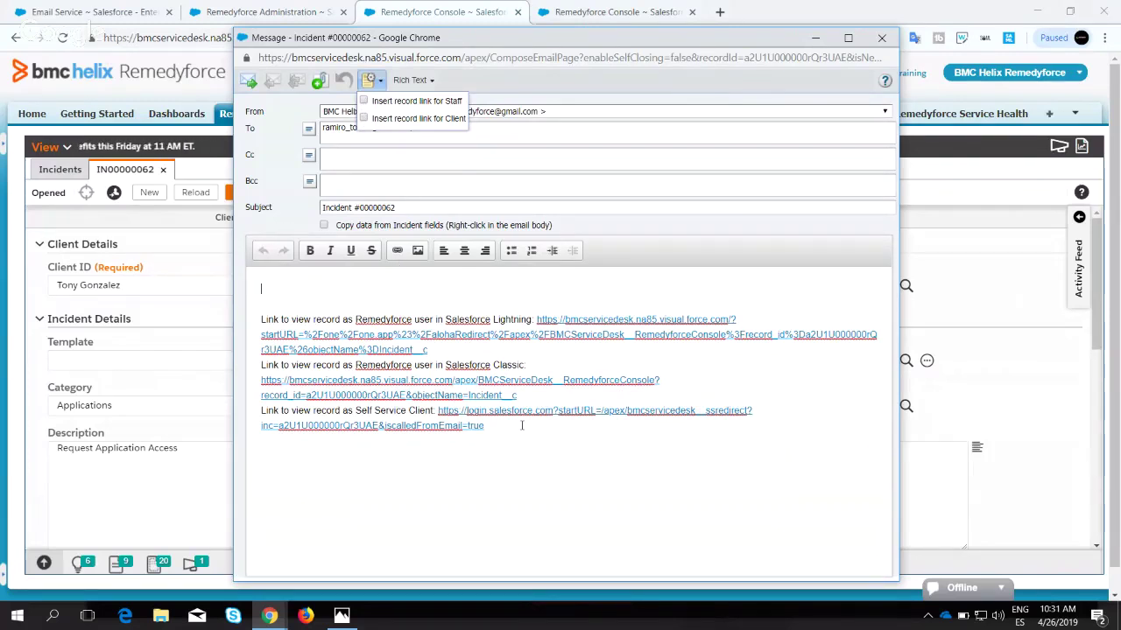
left_click_drag(524, 444, 435, 394)
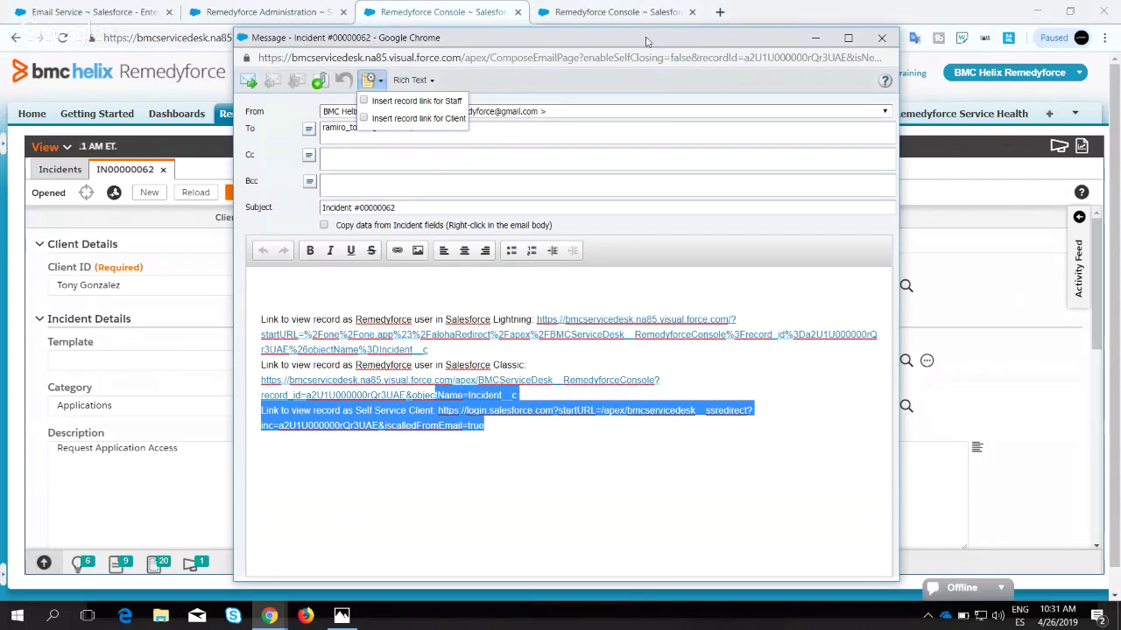
left_click(401, 281)
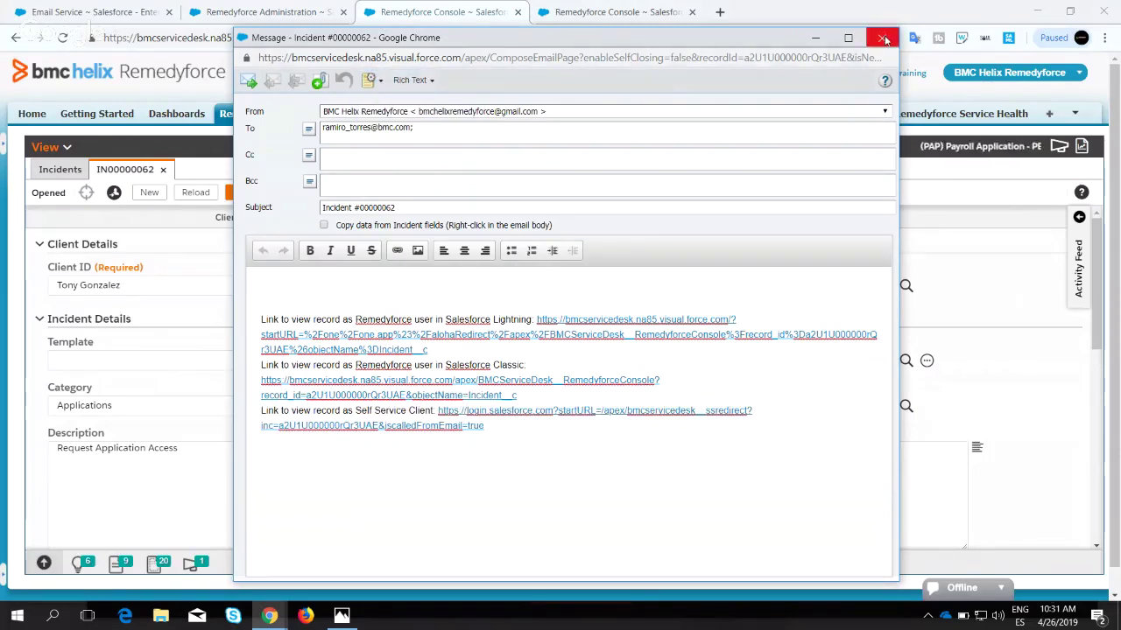
left_click(881, 38)
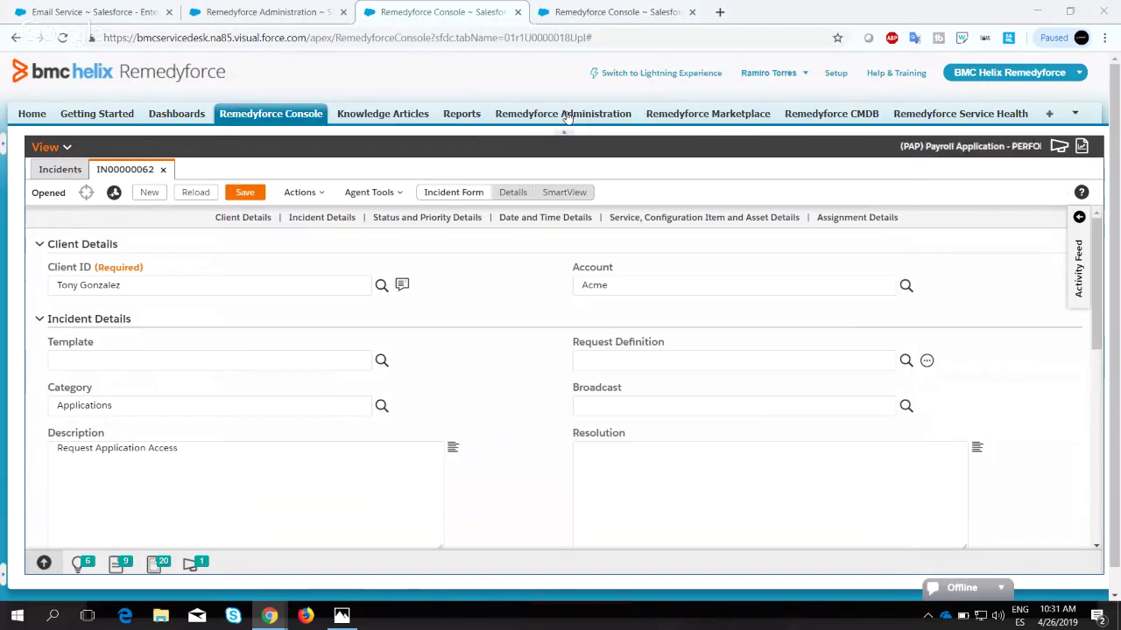
Start an incident email and toggle the client and staff record link options back off.
left_click(301, 193)
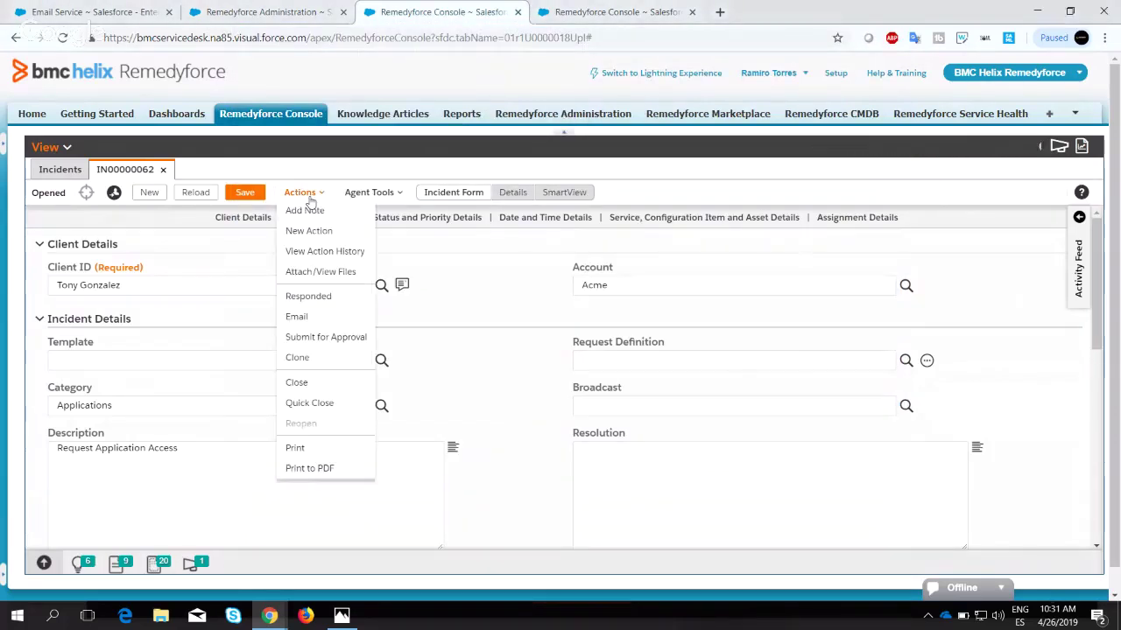
left_click(296, 316)
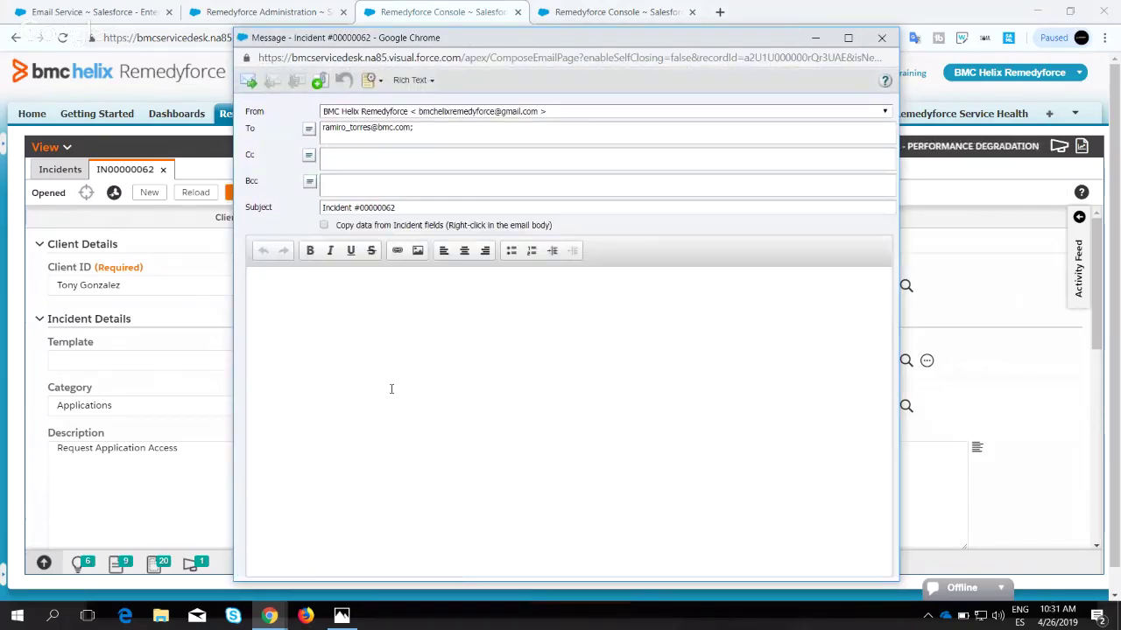
left_click(372, 81)
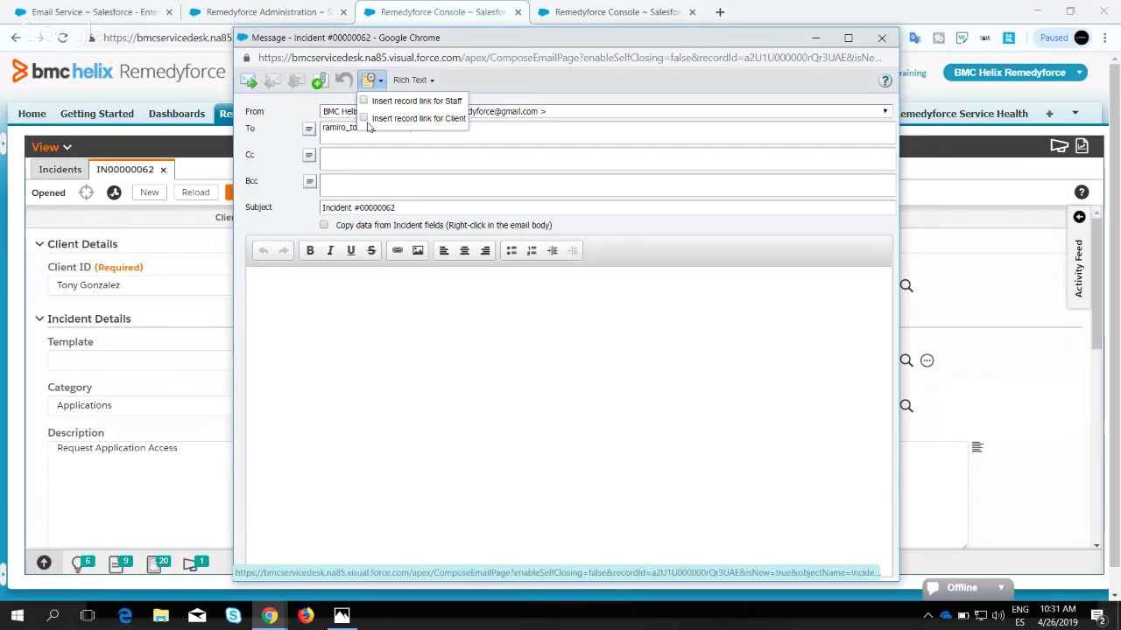
left_click(364, 119)
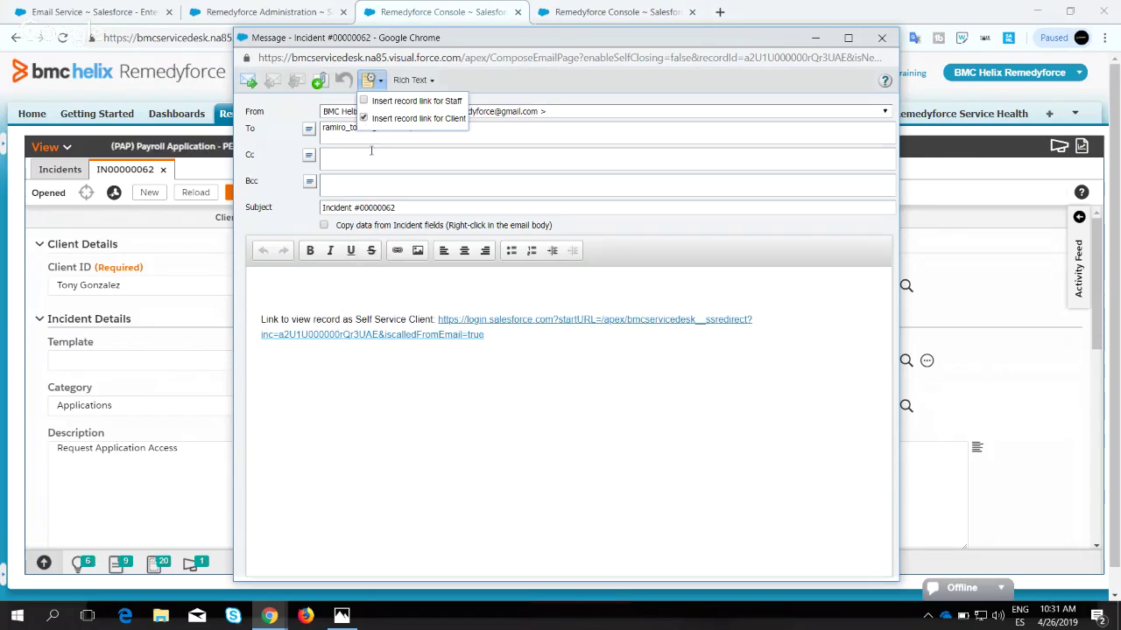
left_click(365, 102)
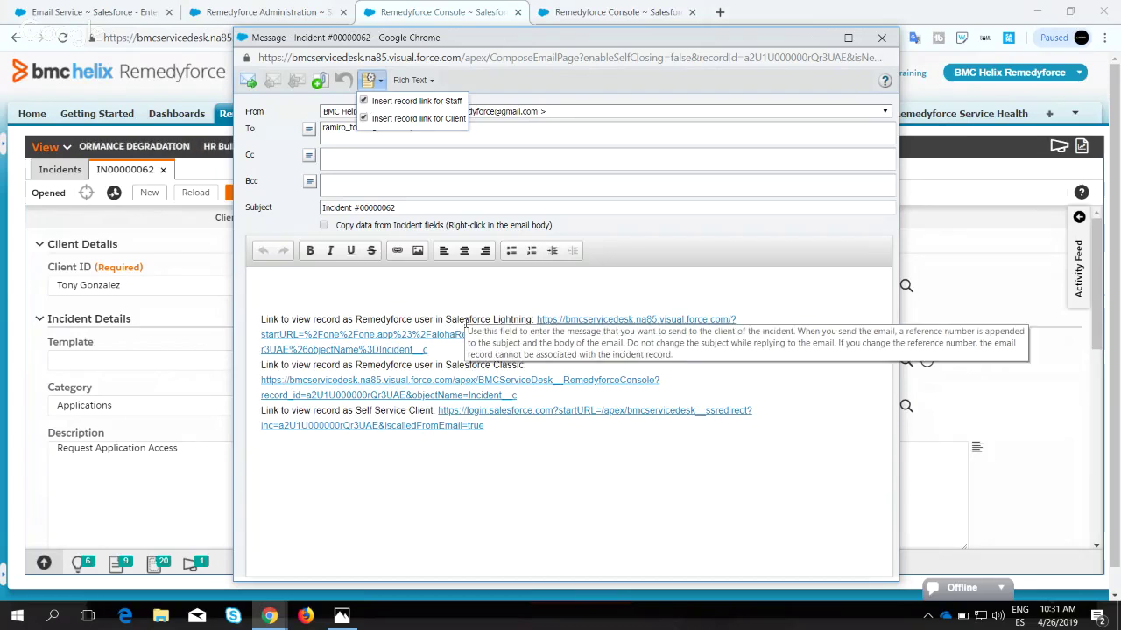
left_click(365, 102)
left_click(363, 119)
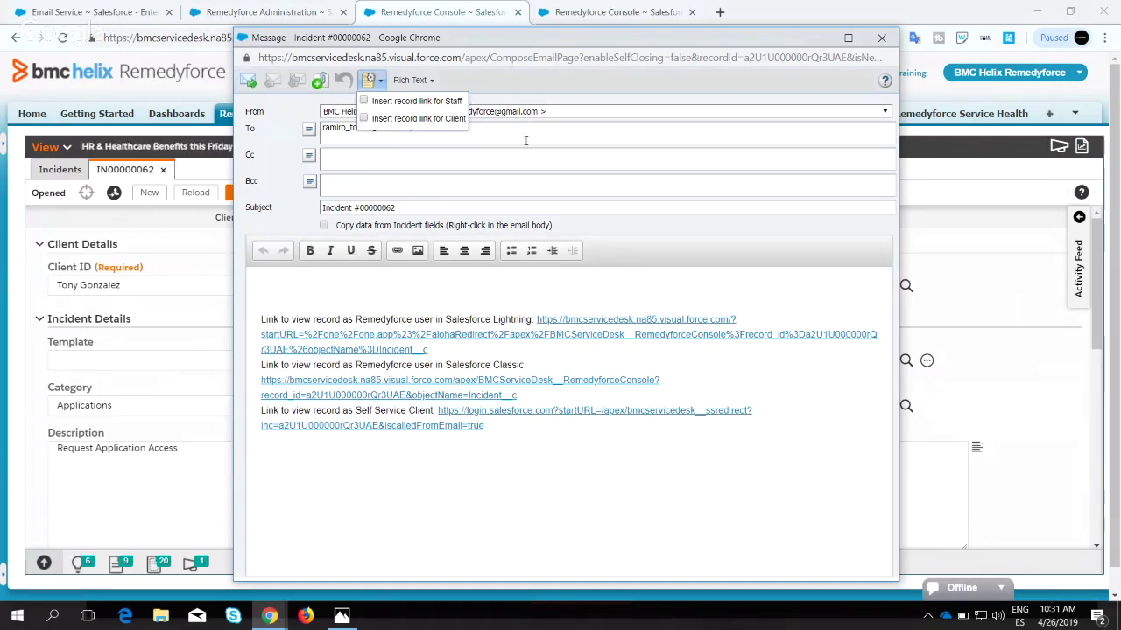
left_click(406, 160)
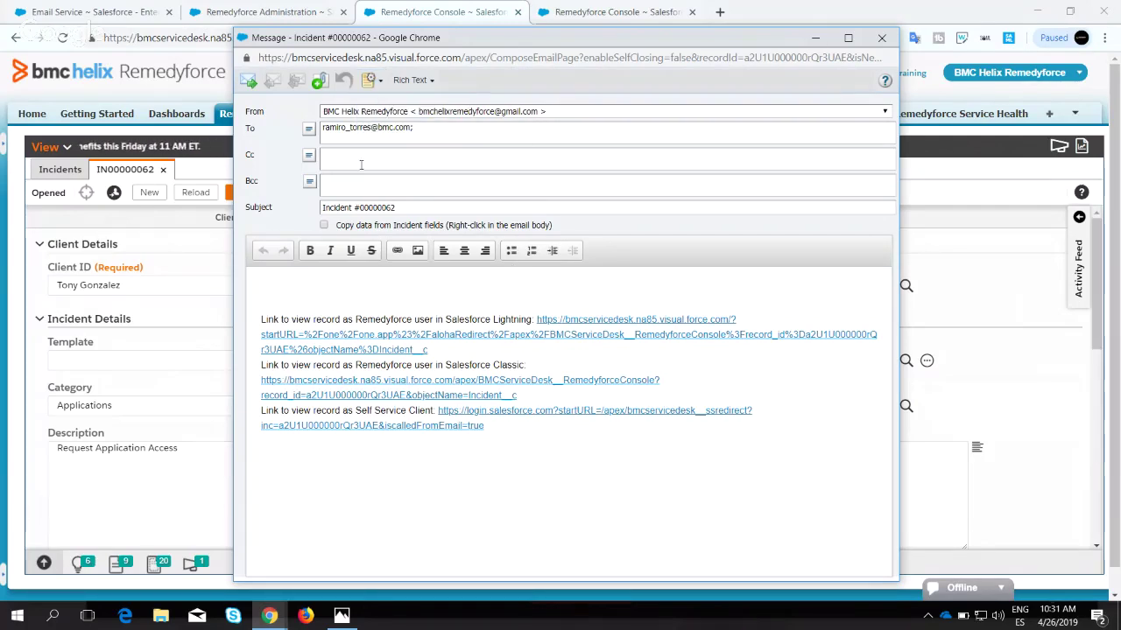
Replace the body's link text with only the Self Service Client record link.
left_click_drag(501, 444, 242, 294)
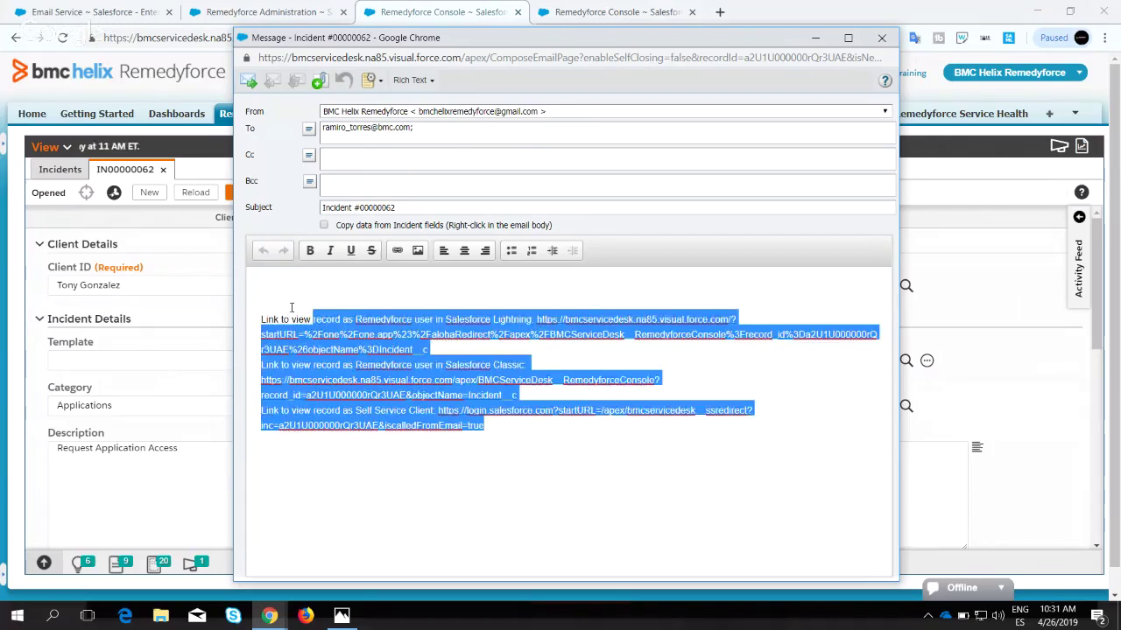
key("Delete")
left_click(368, 81)
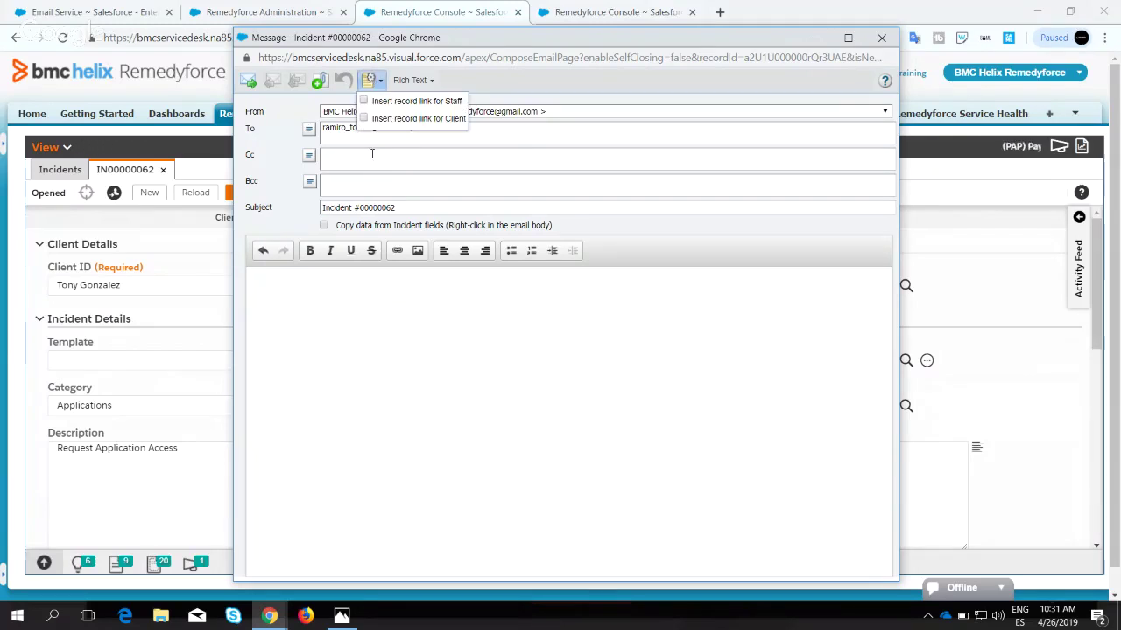
left_click(364, 119)
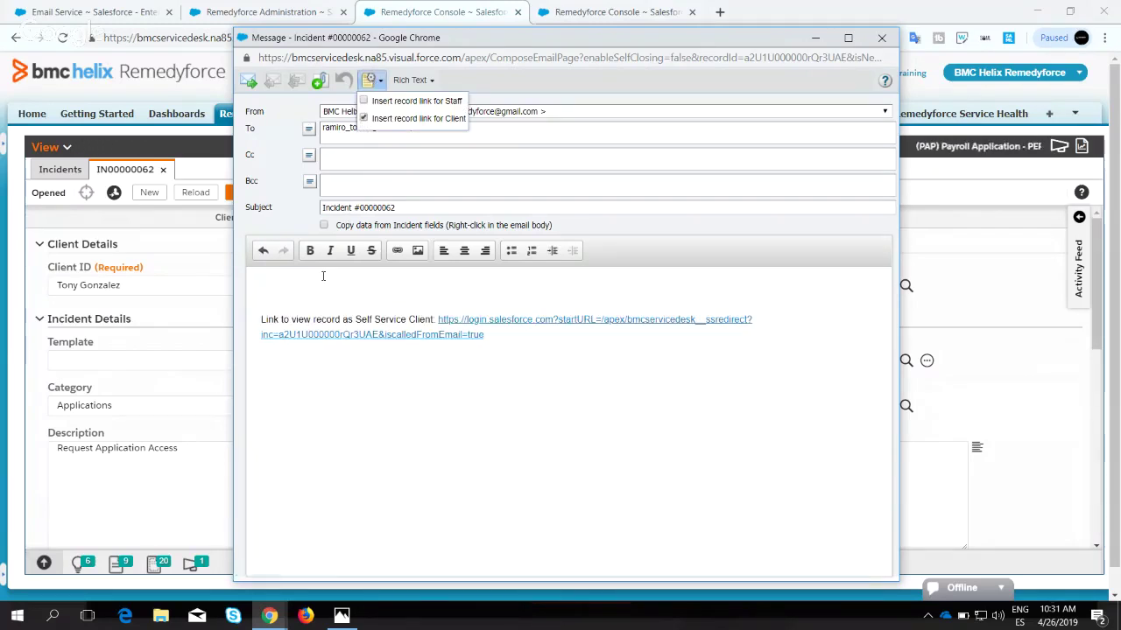
Type 'Test EmailConversation' above the client link and send the email.
left_click(321, 278)
key("Return")
key("Return")
key("Return")
key("Return")
key("Return")
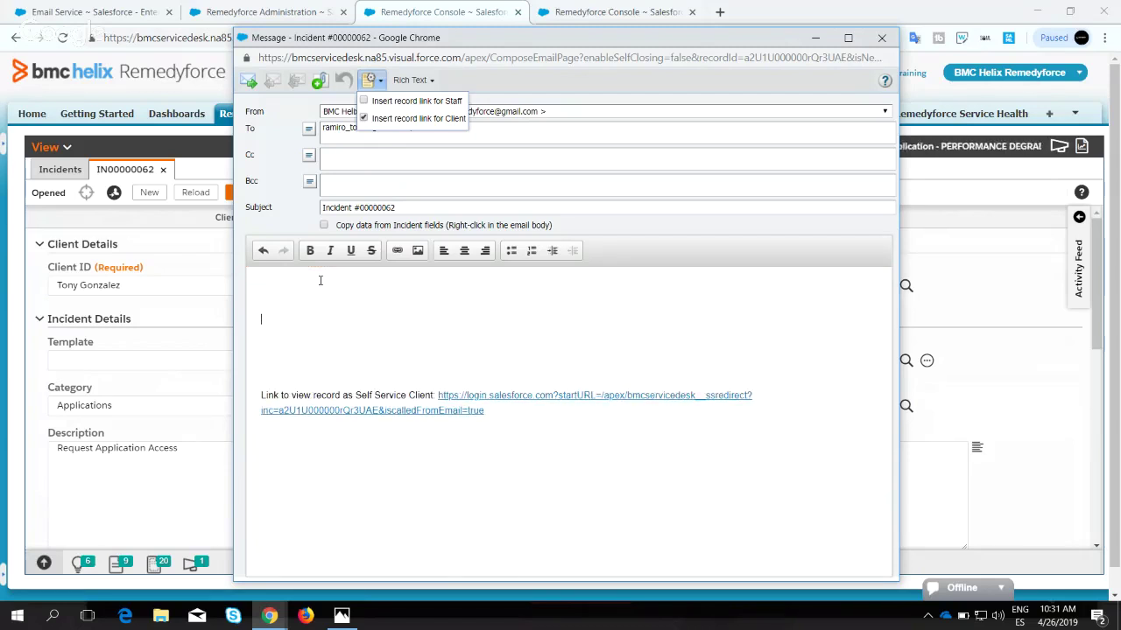
type("Test")
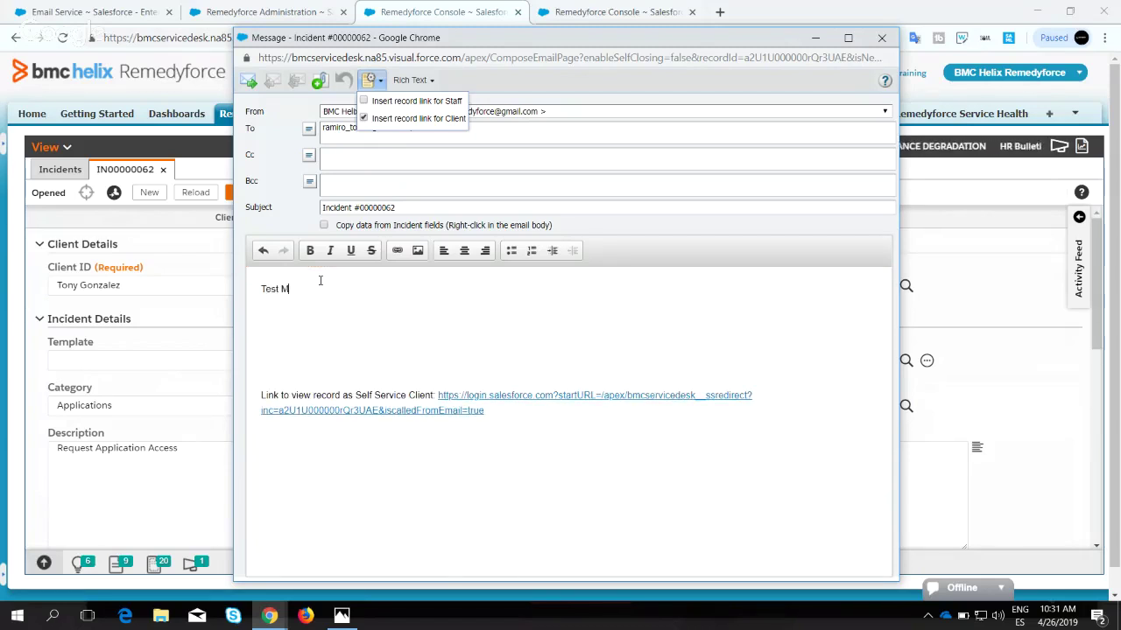
type(" M")
key("BackSpace")
key("BackSpace")
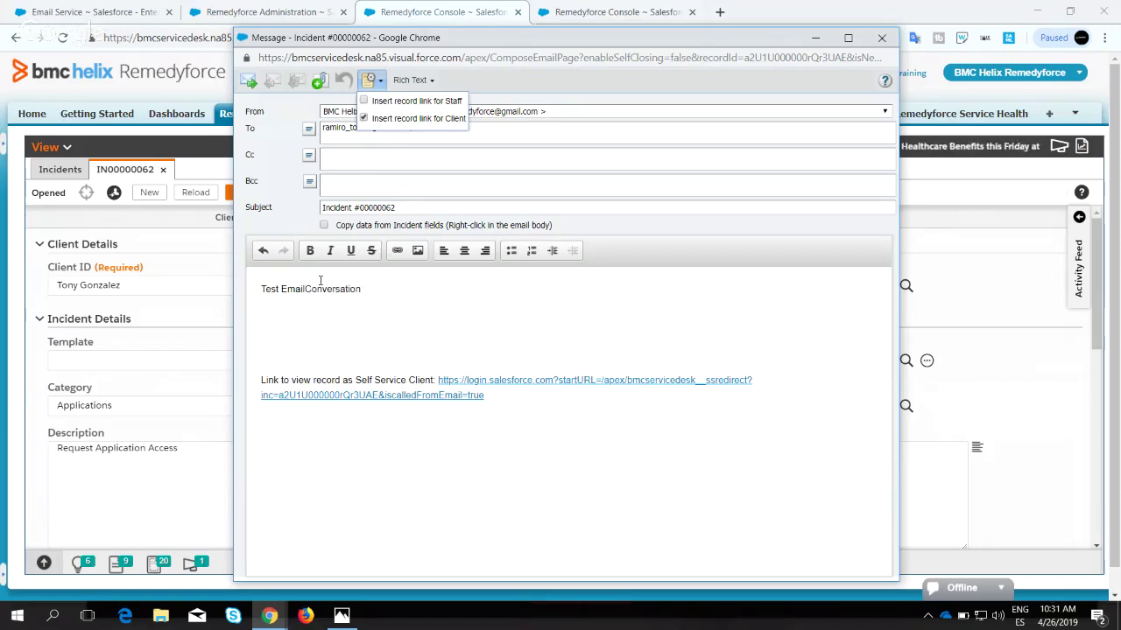
left_click(248, 81)
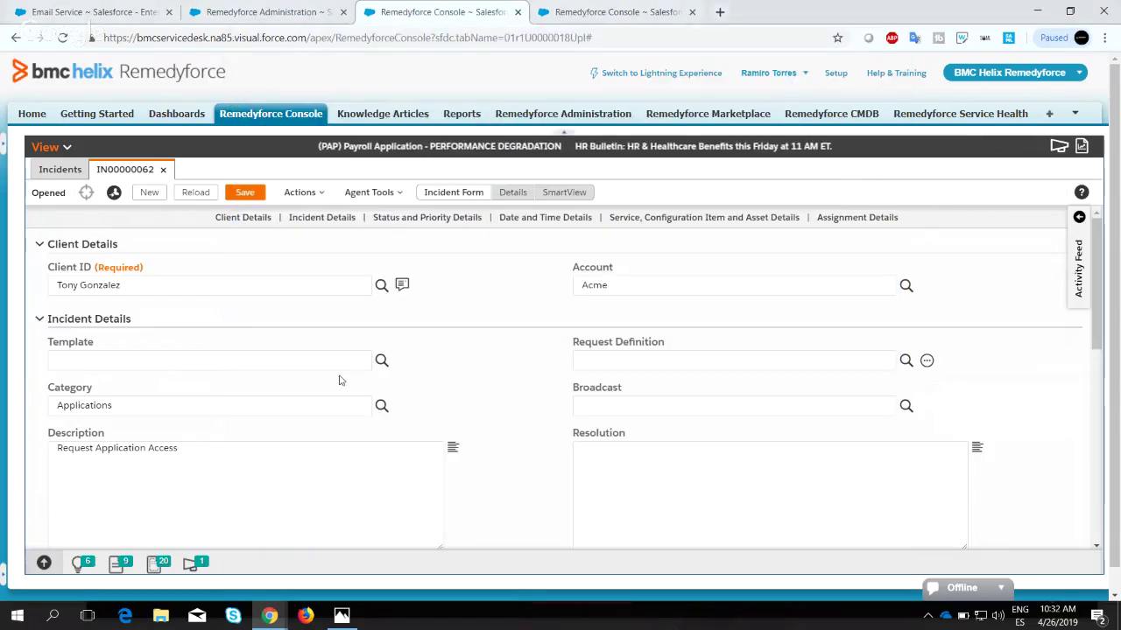
mouse_move(401, 285)
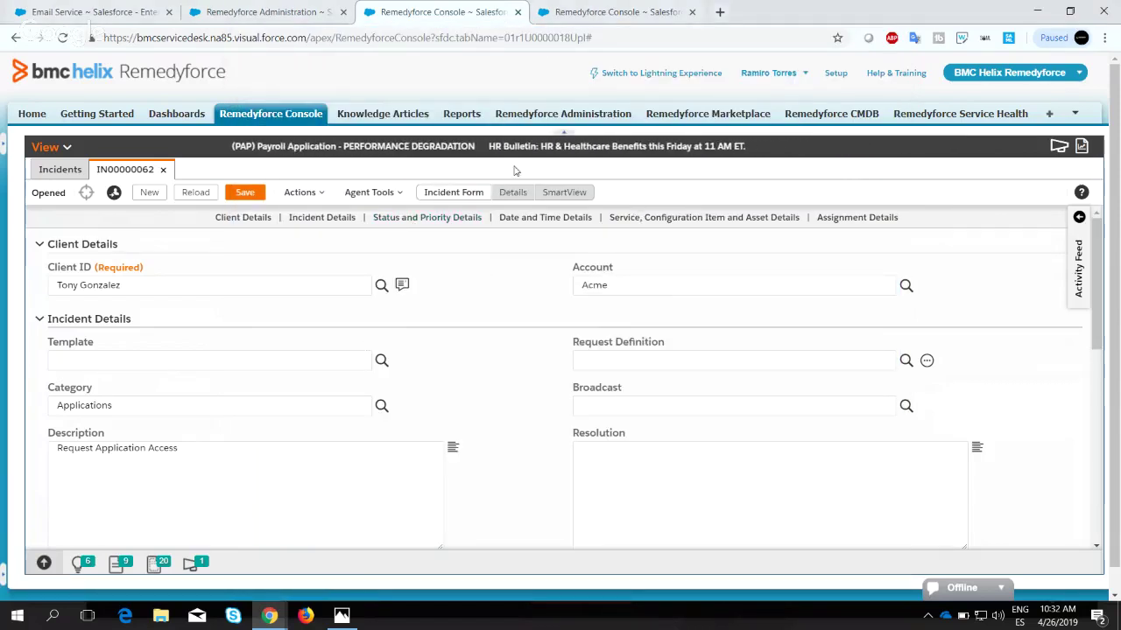
left_click(1078, 217)
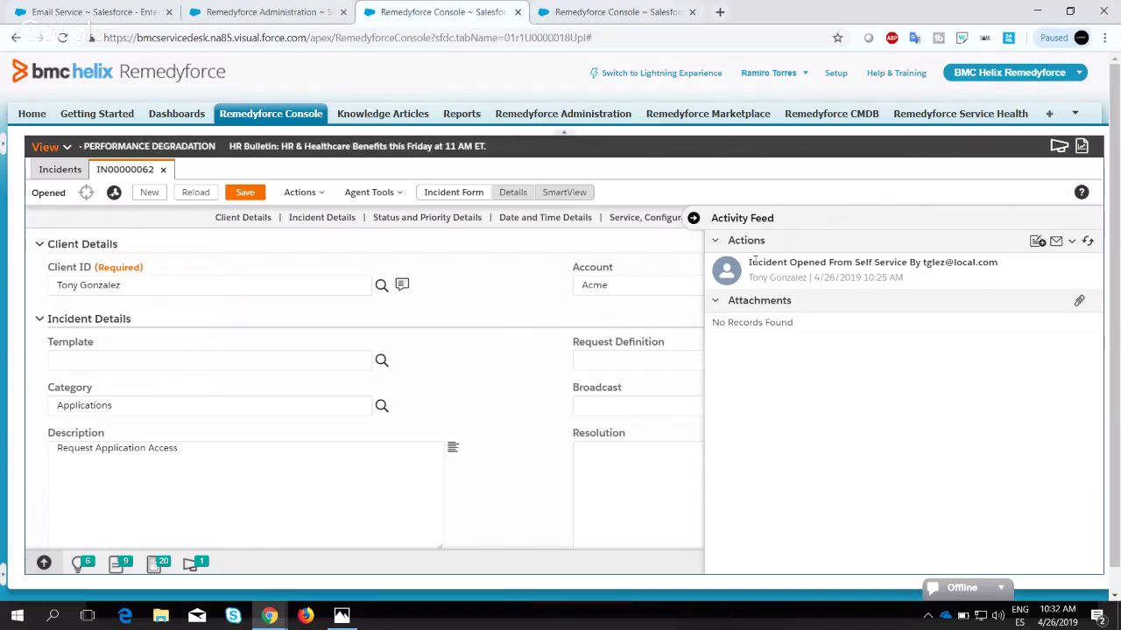
left_click(715, 240)
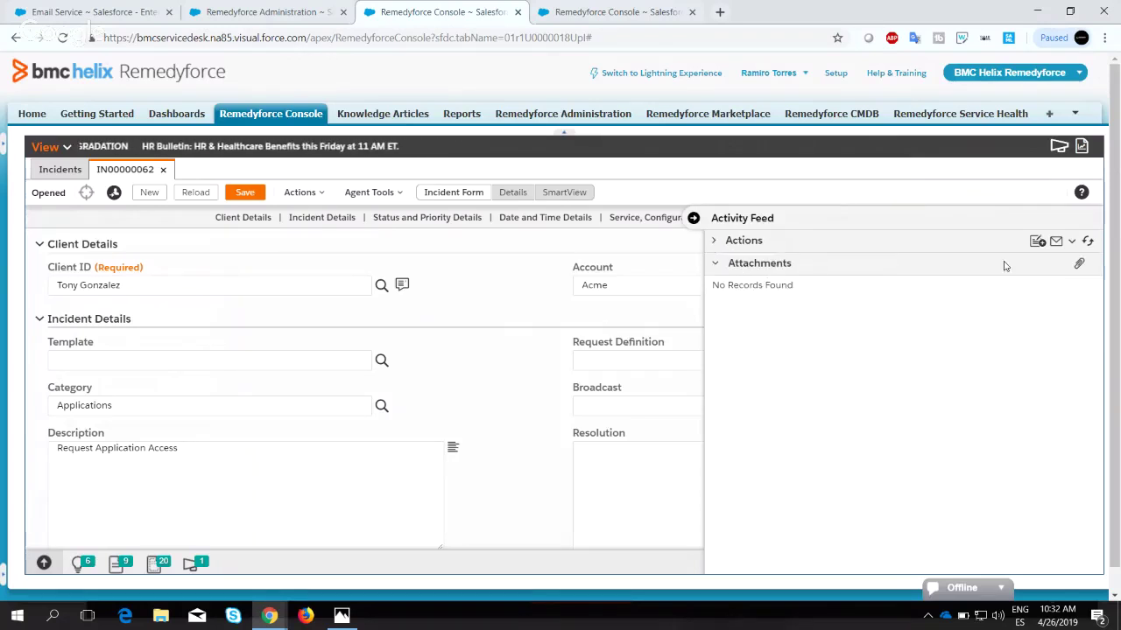
left_click(1057, 244)
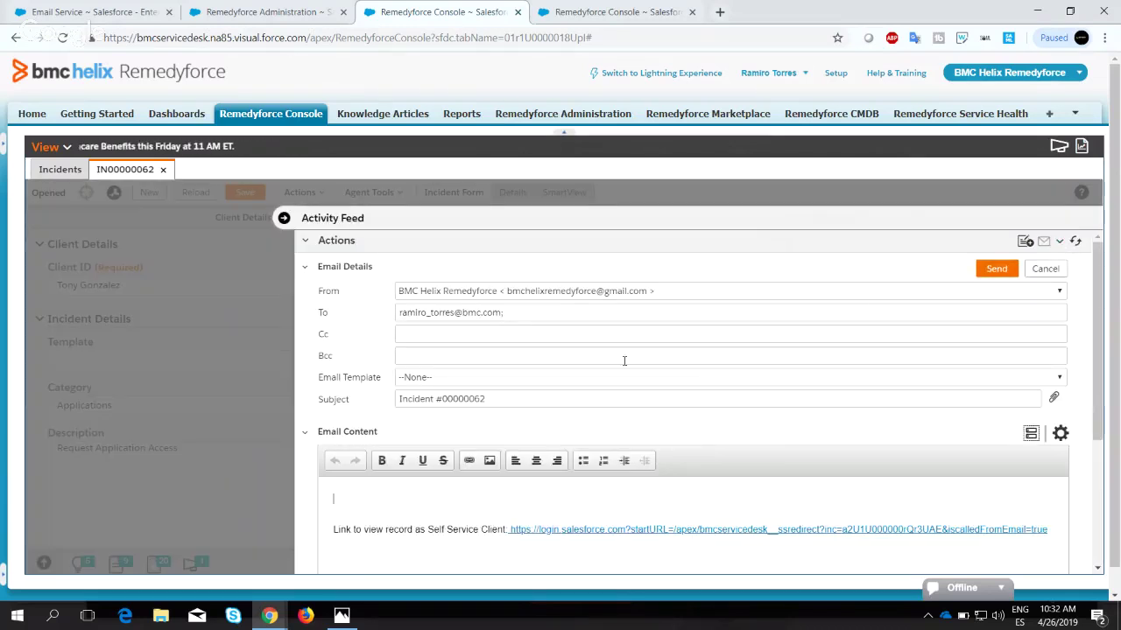
scroll(624, 361, "down", 5)
scroll(624, 360, "up", 5)
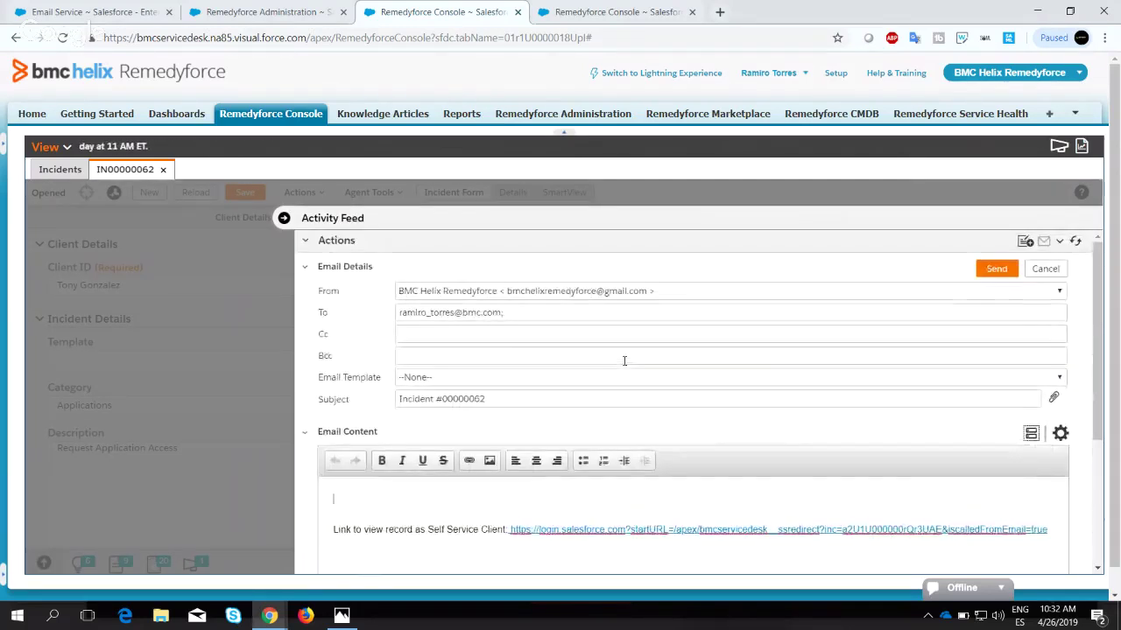
scroll(624, 360, "down", 3)
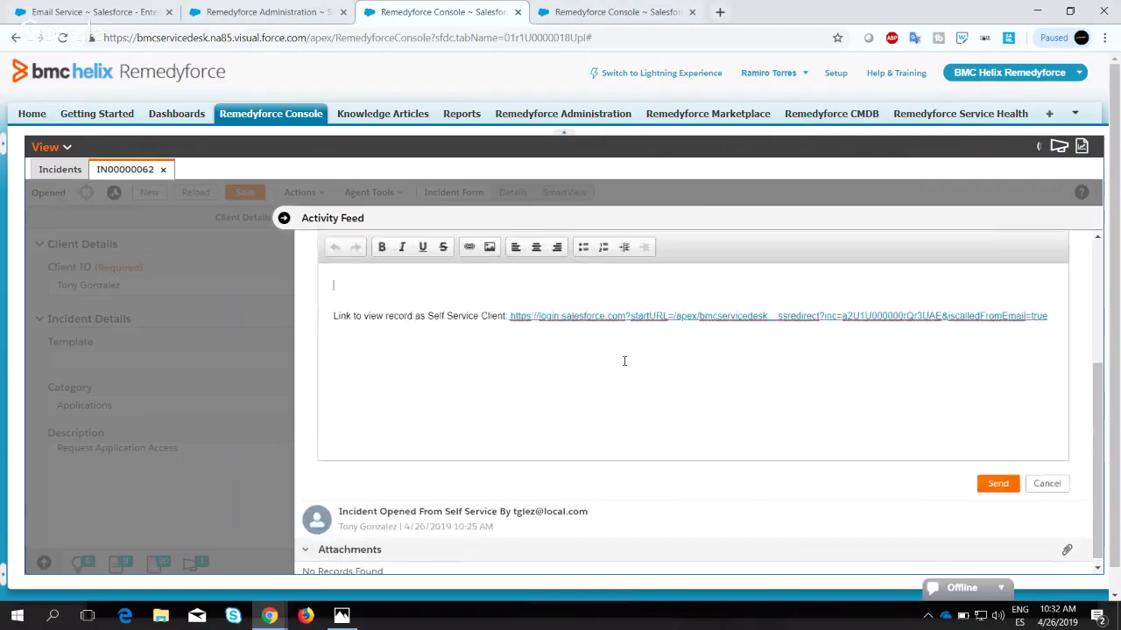
scroll(624, 361, "up", 4)
scroll(624, 361, "down", 2)
scroll(624, 361, "down", 3)
scroll(1025, 375, "up", 3)
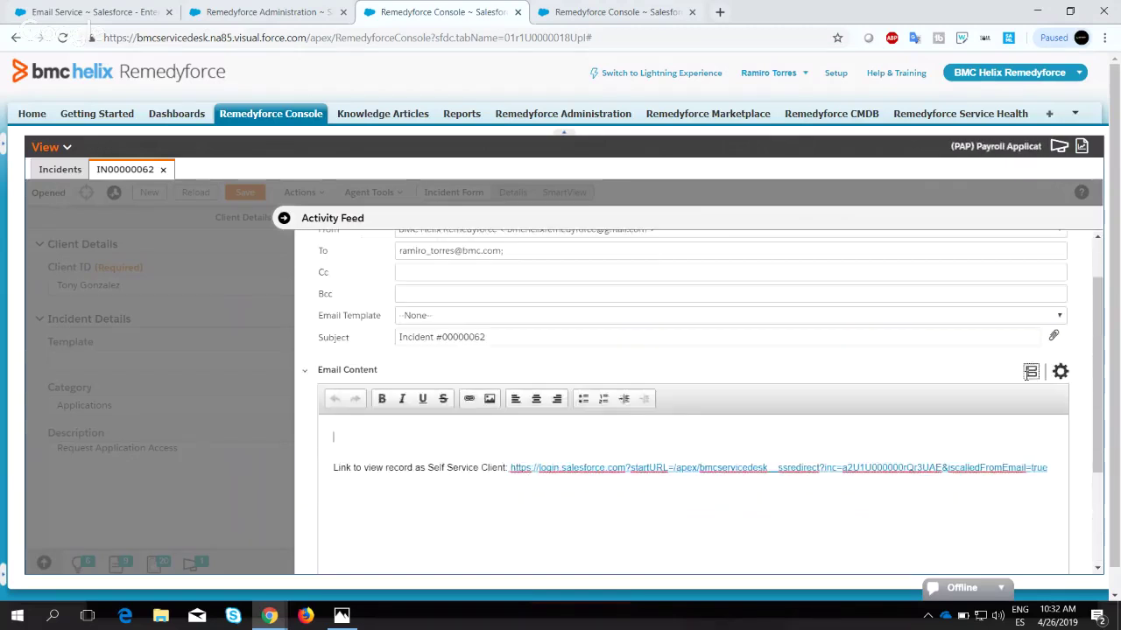
left_click(1059, 374)
scroll(908, 354, "down", 2)
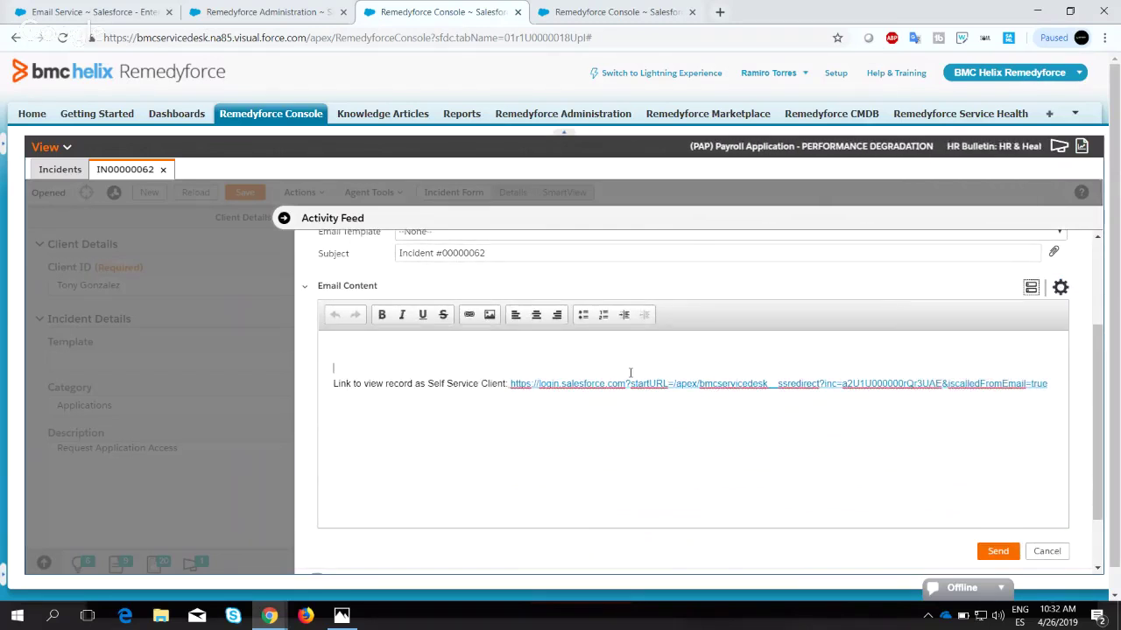
scroll(628, 374, "down", 1)
scroll(629, 374, "up", 3)
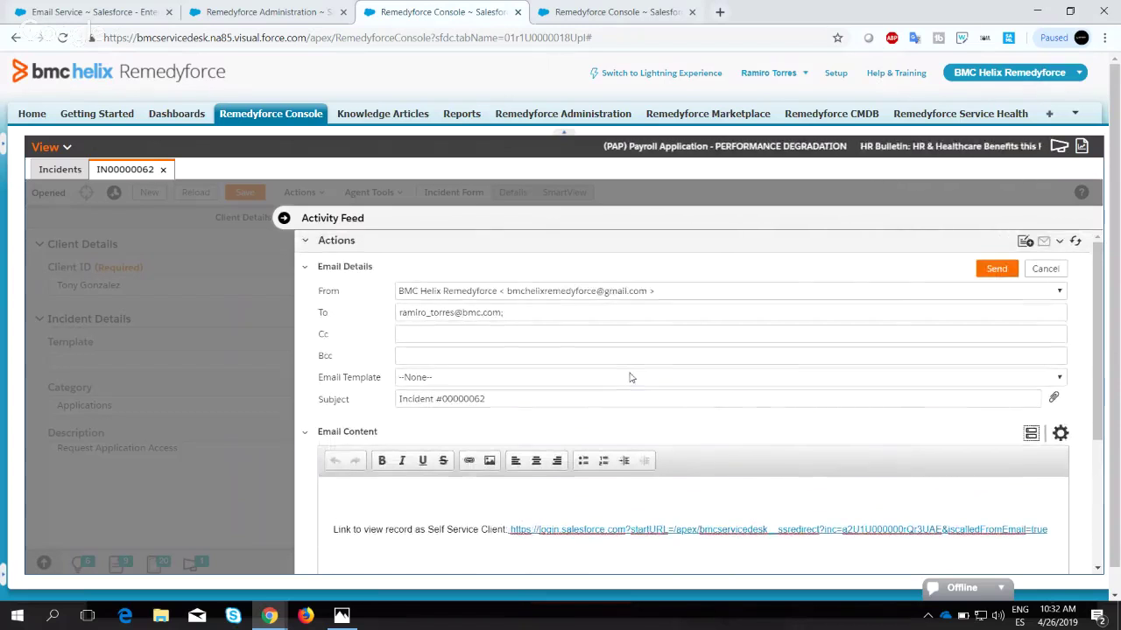
left_click(284, 217)
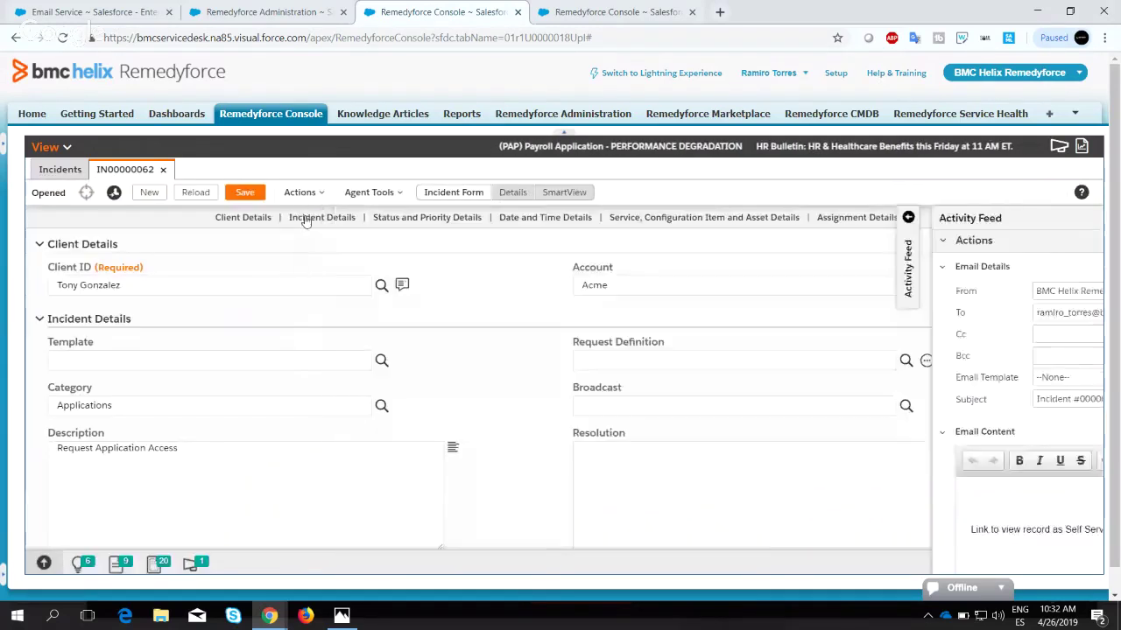
Reload incident 00000062, find the Email Sent entry in Action History, and open record 00000062_1.
left_click(189, 194)
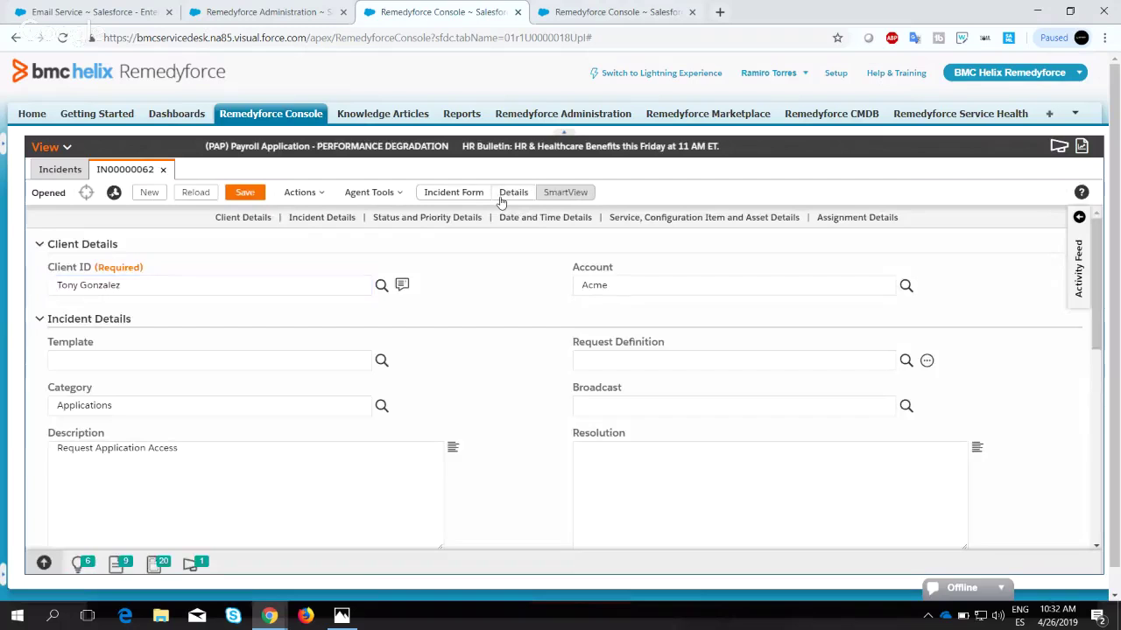
left_click(512, 192)
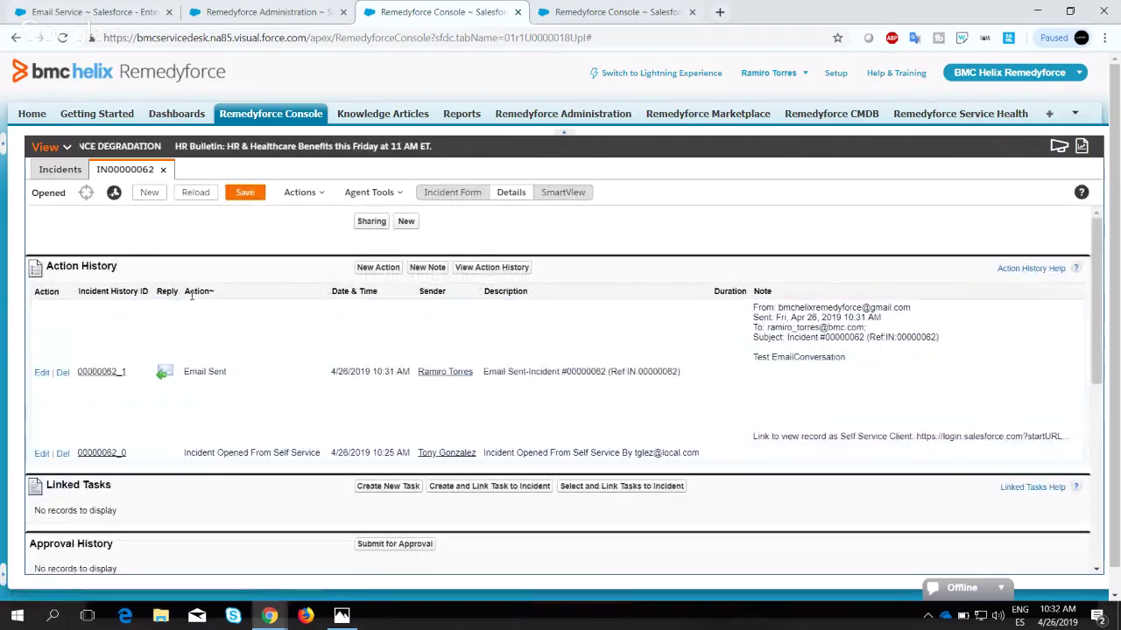
left_click_drag(219, 372, 184, 377)
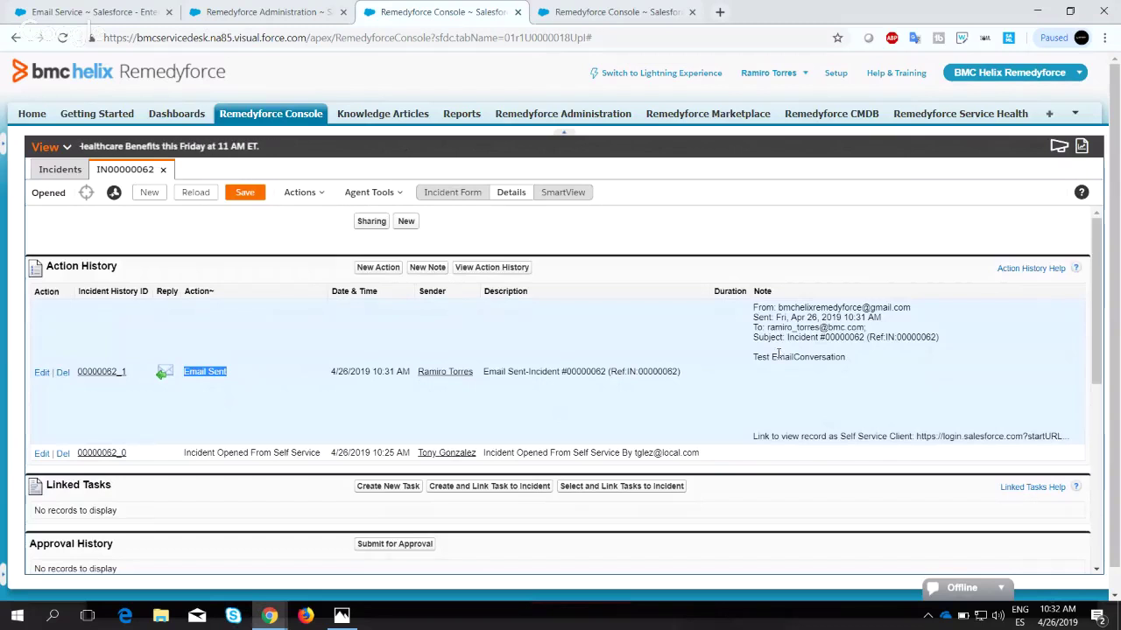
left_click(758, 356)
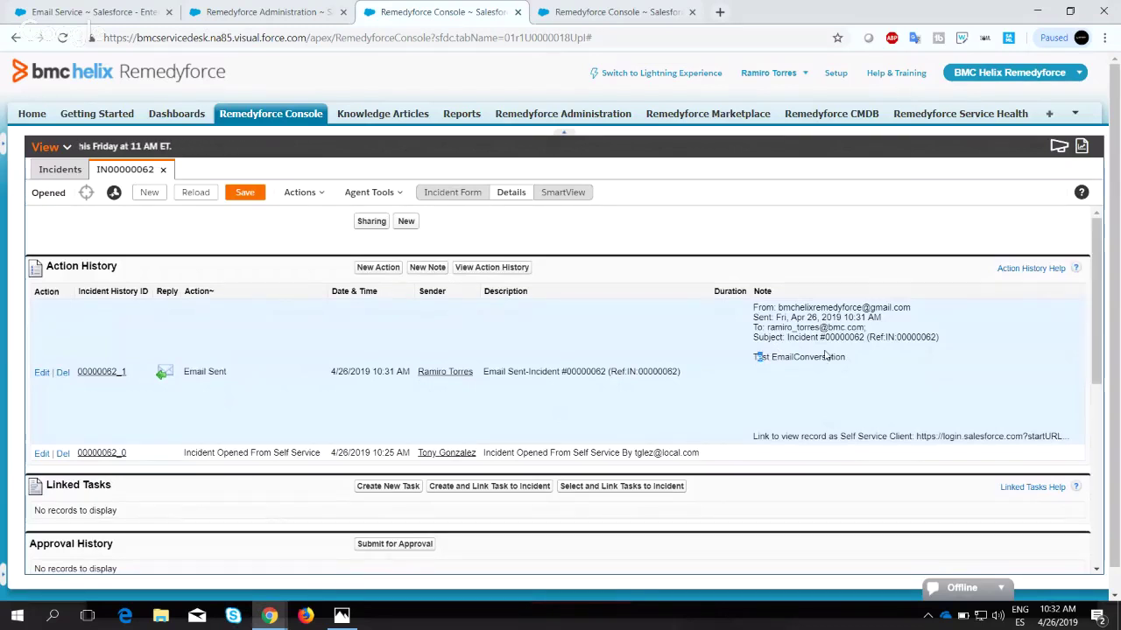
left_click(104, 377)
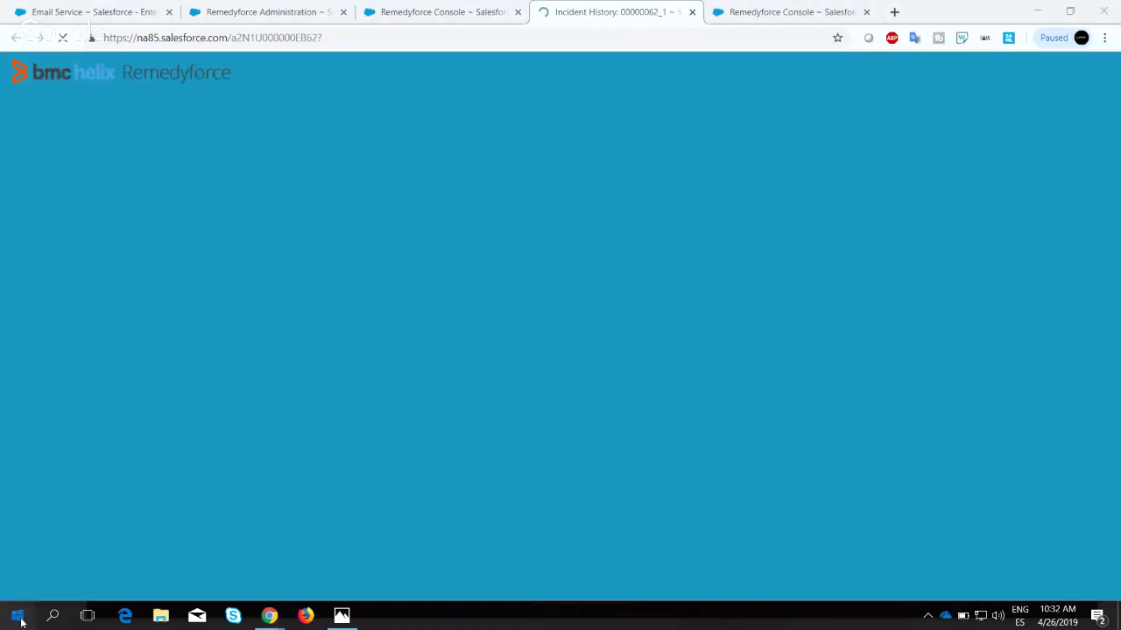
Review the 00000062_1 history record and select the sender address in its email note.
left_click(18, 617)
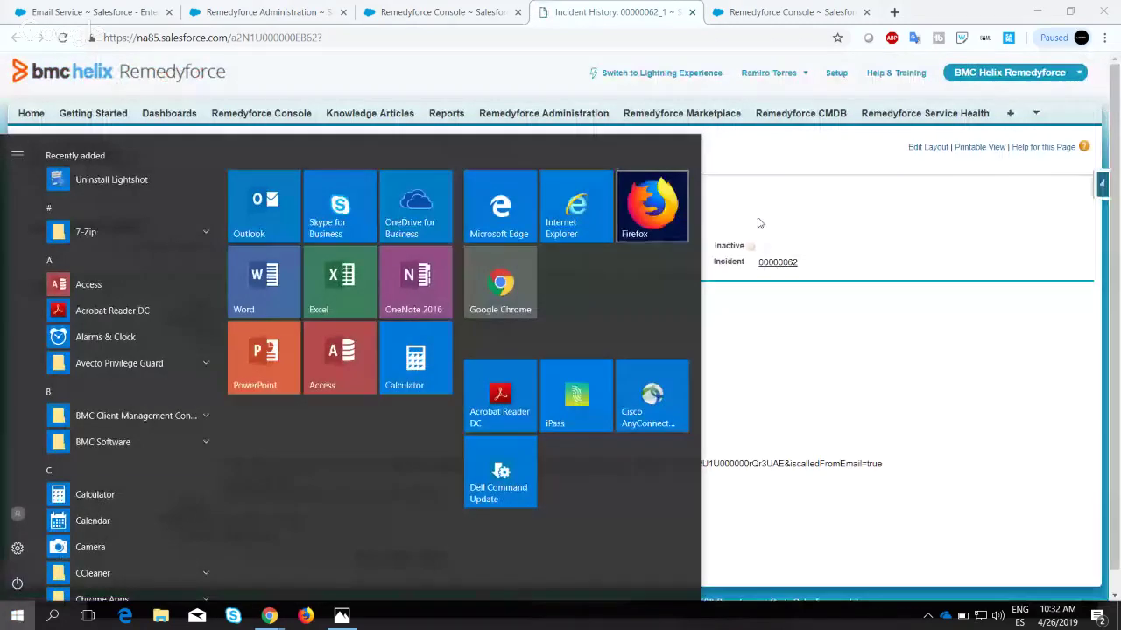
left_click(760, 217)
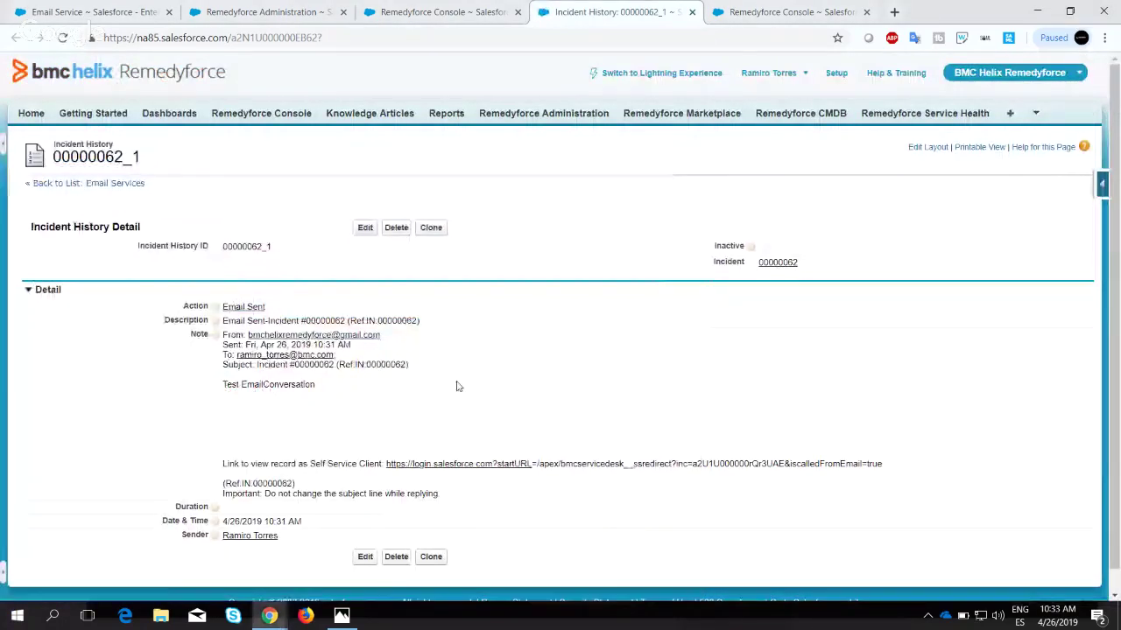
scroll(456, 386, "down", 1)
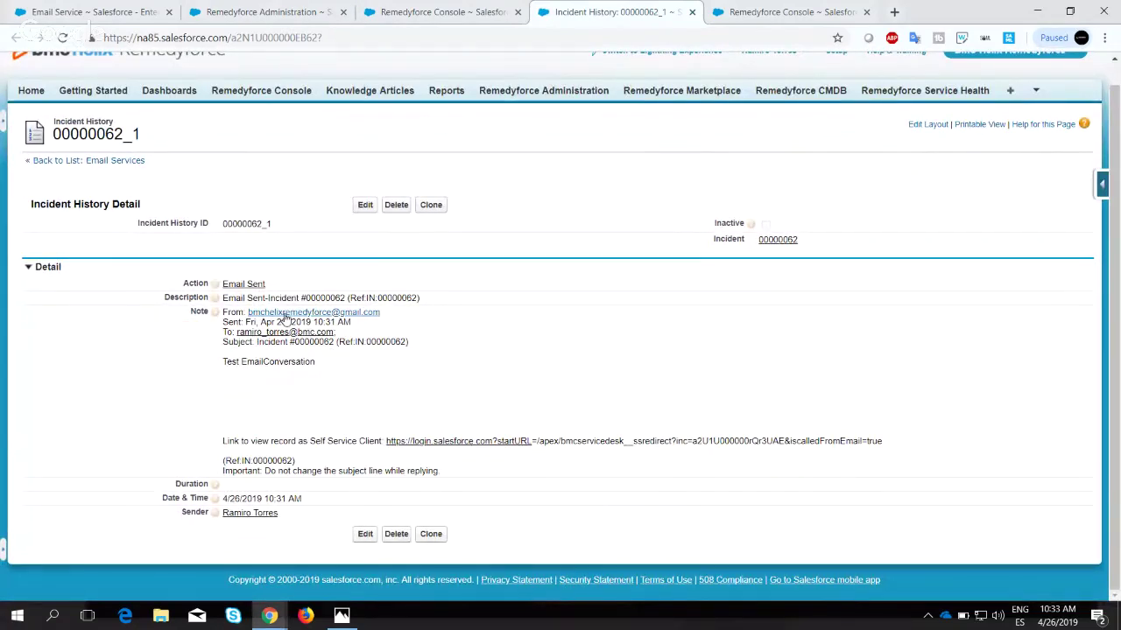
left_click_drag(400, 317, 248, 312)
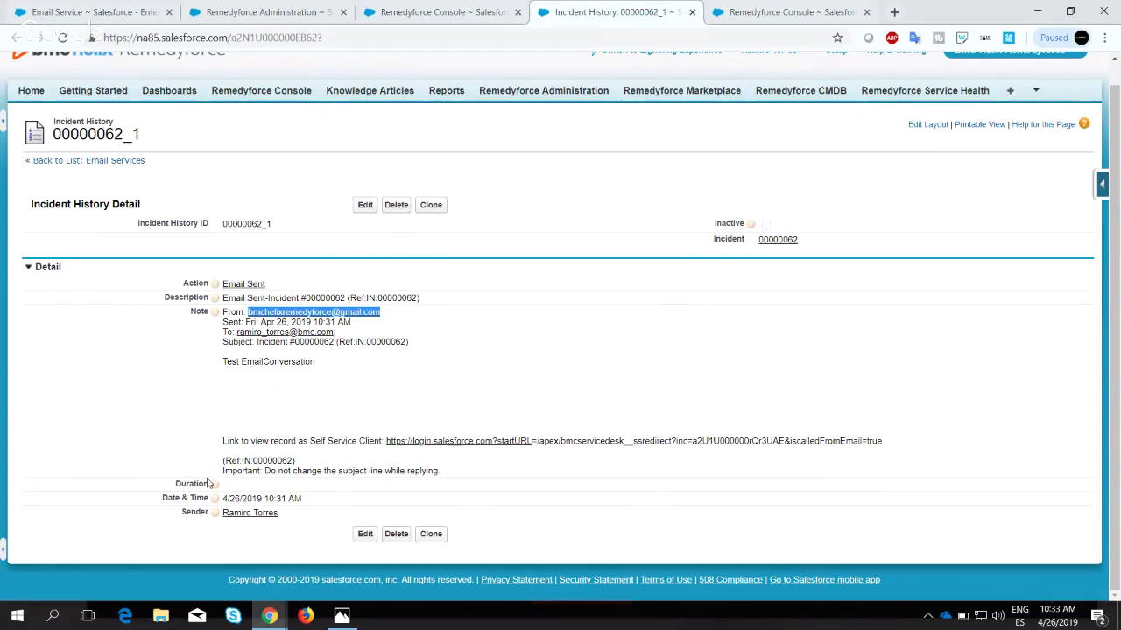
Launch Outlook via the Start menu search 'out', then return to the Remedyforce Administration tab.
left_click(18, 615)
type("out")
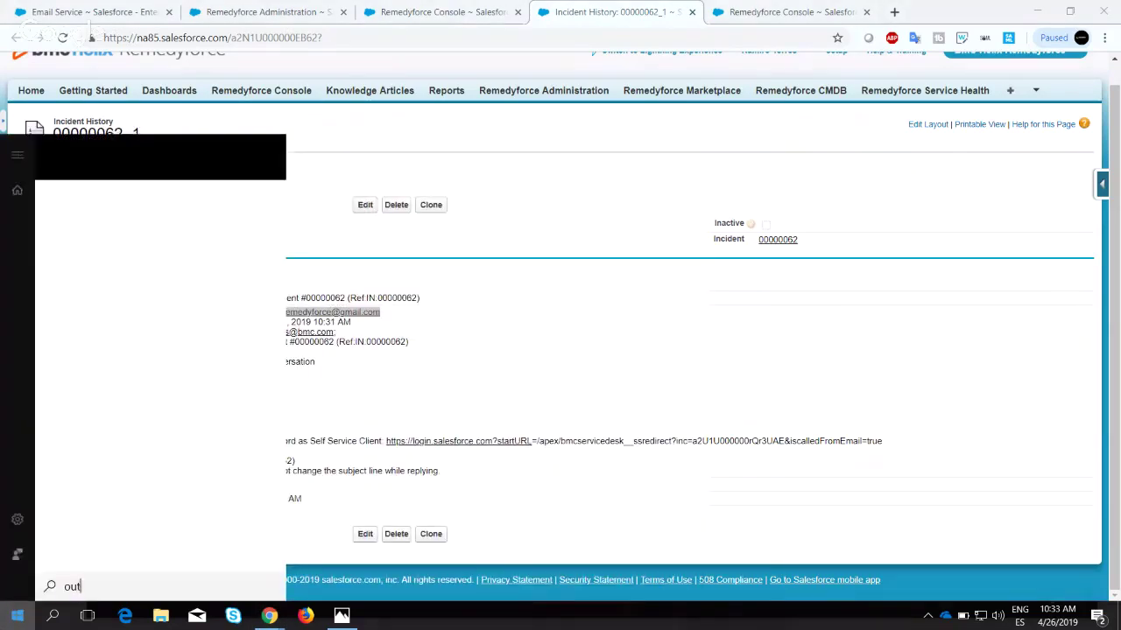
left_click(134, 220)
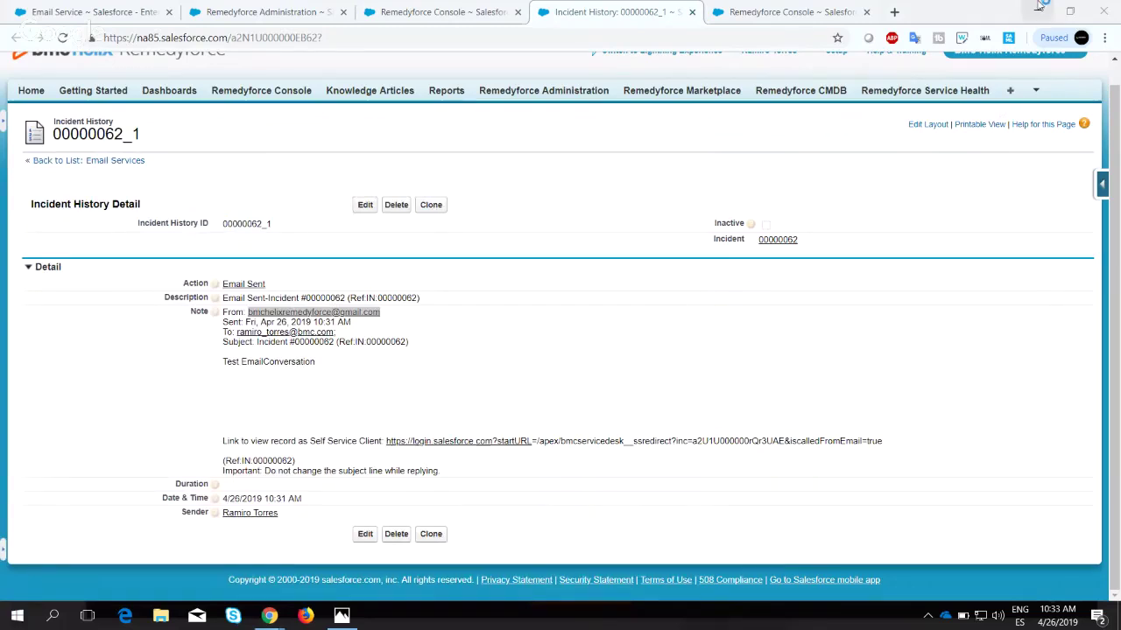
left_click(416, 13)
left_click(263, 12)
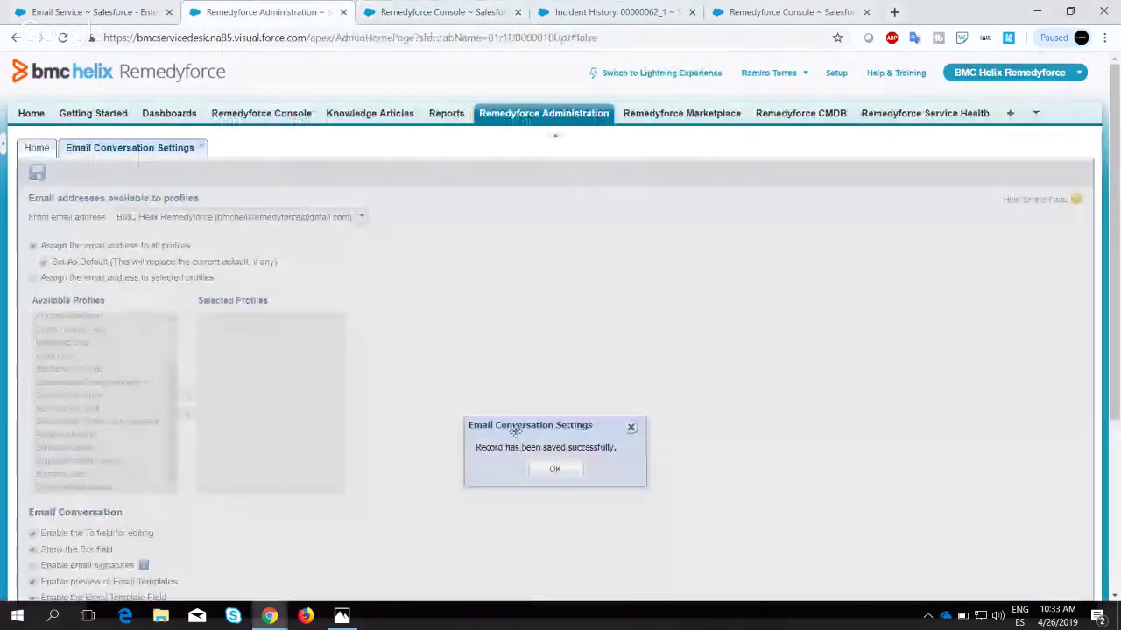
Dismiss the save confirmation, recheck the Email Sent history entry, and bring Outlook's Inbox forward.
left_click(570, 474)
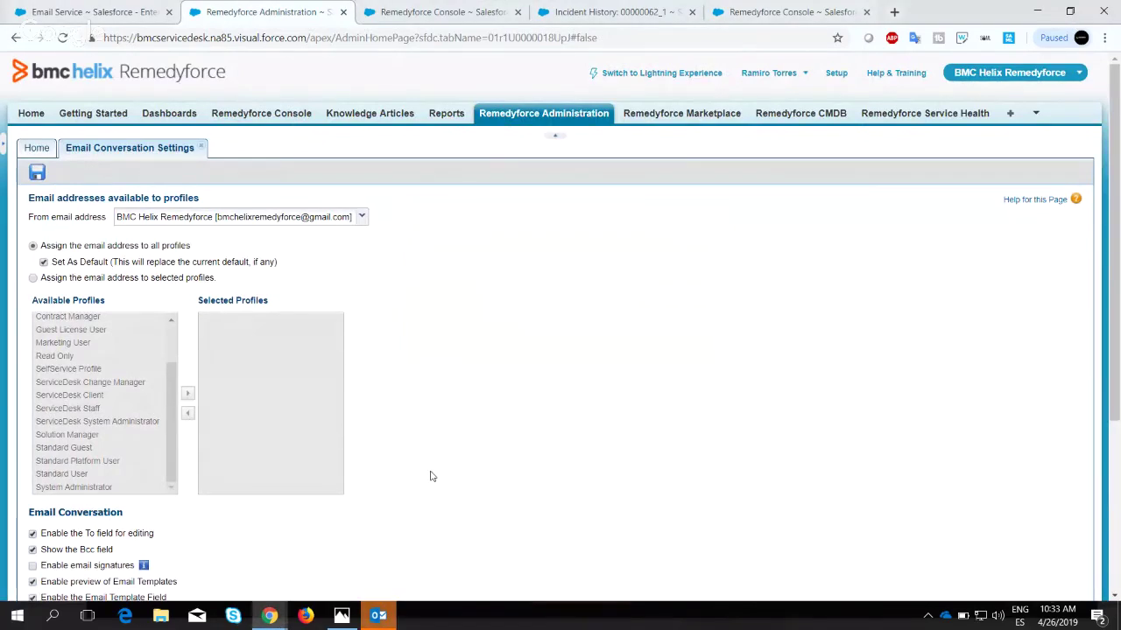
left_click(610, 7)
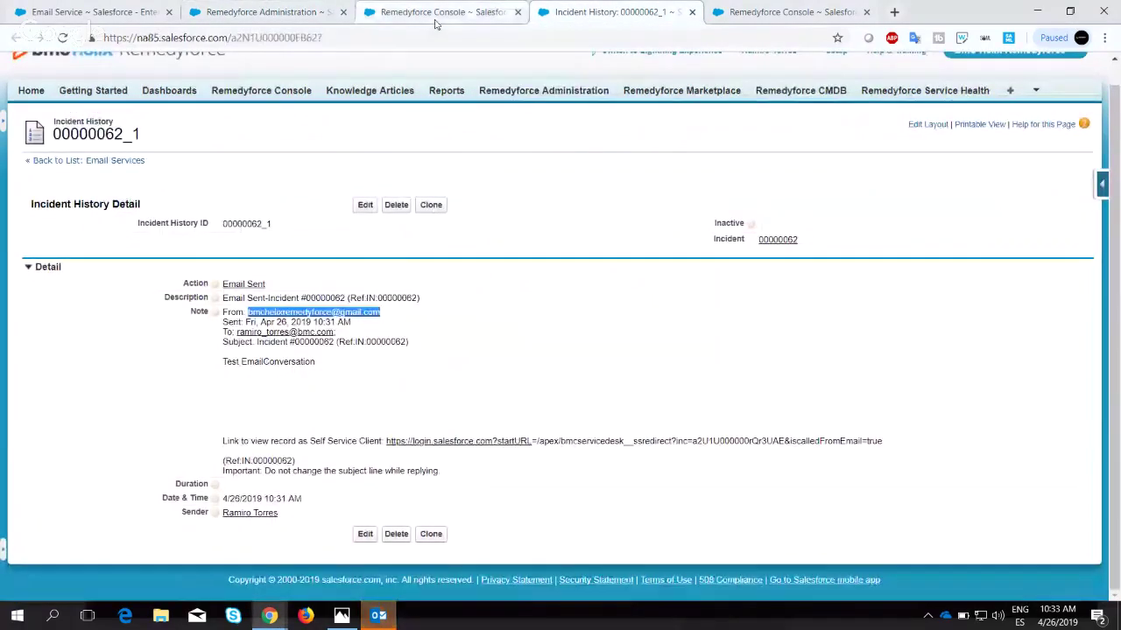
left_click(487, 11)
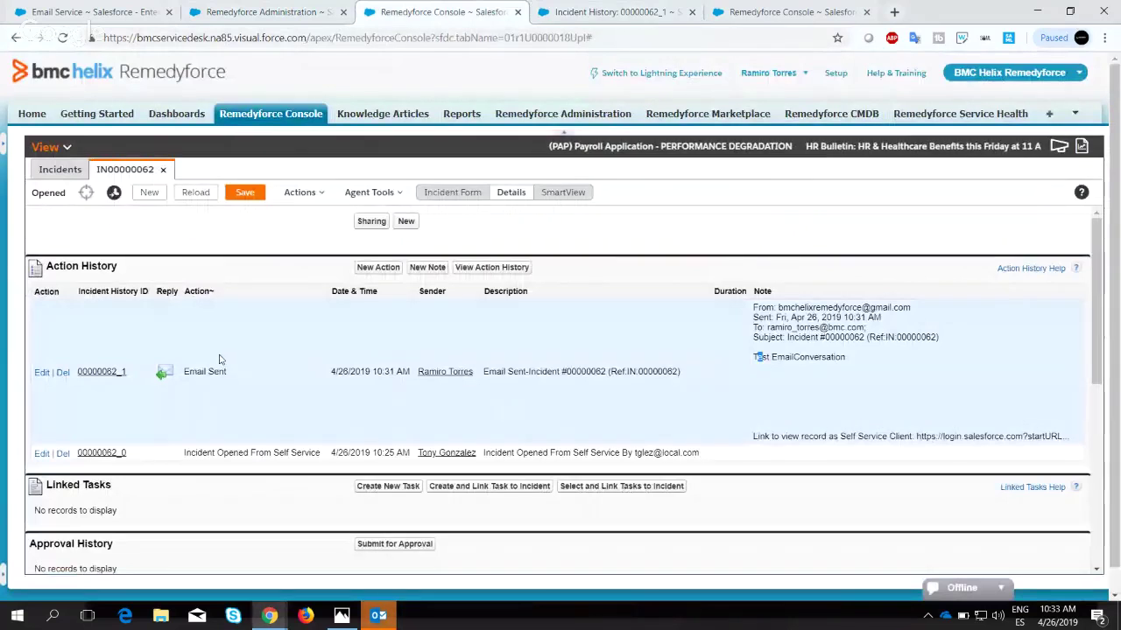
double_click(187, 291)
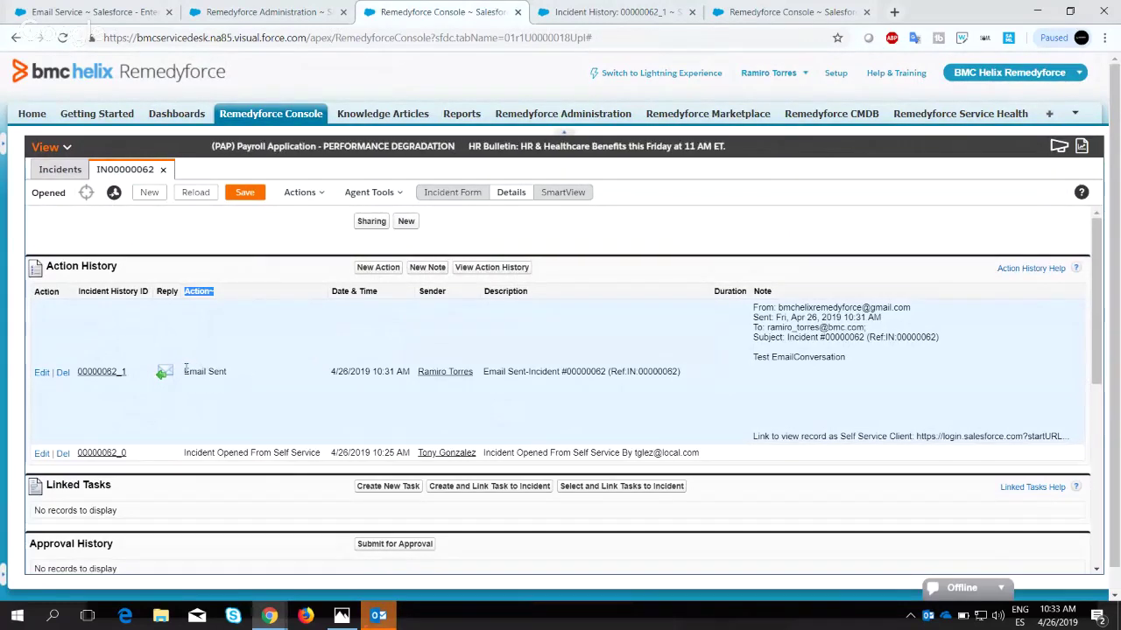
left_click_drag(184, 368, 226, 372)
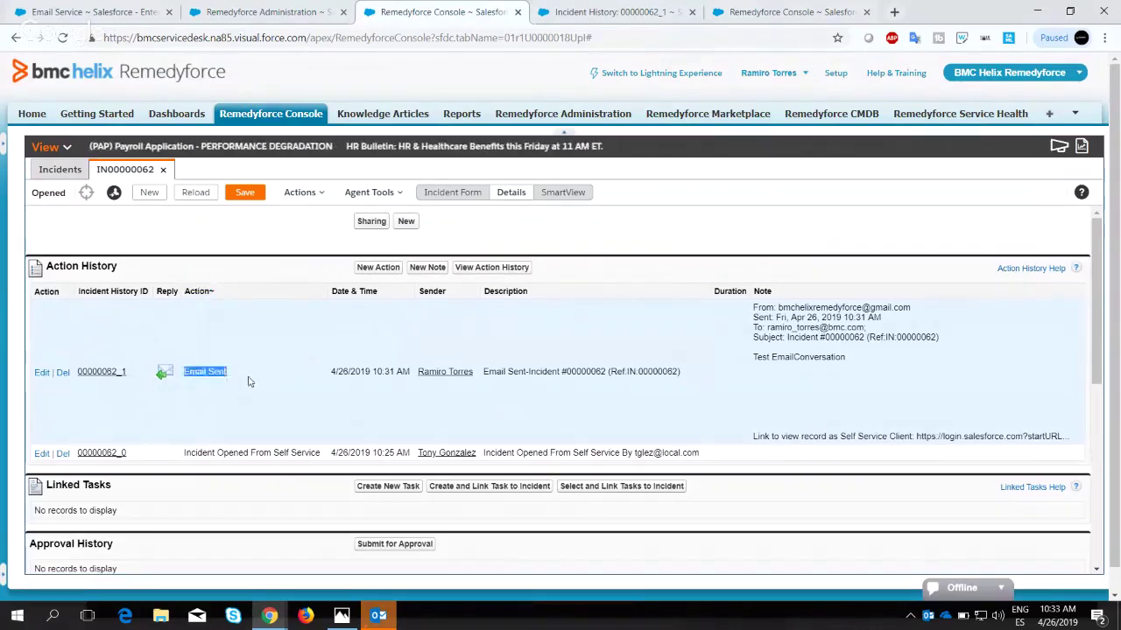
left_click(192, 371)
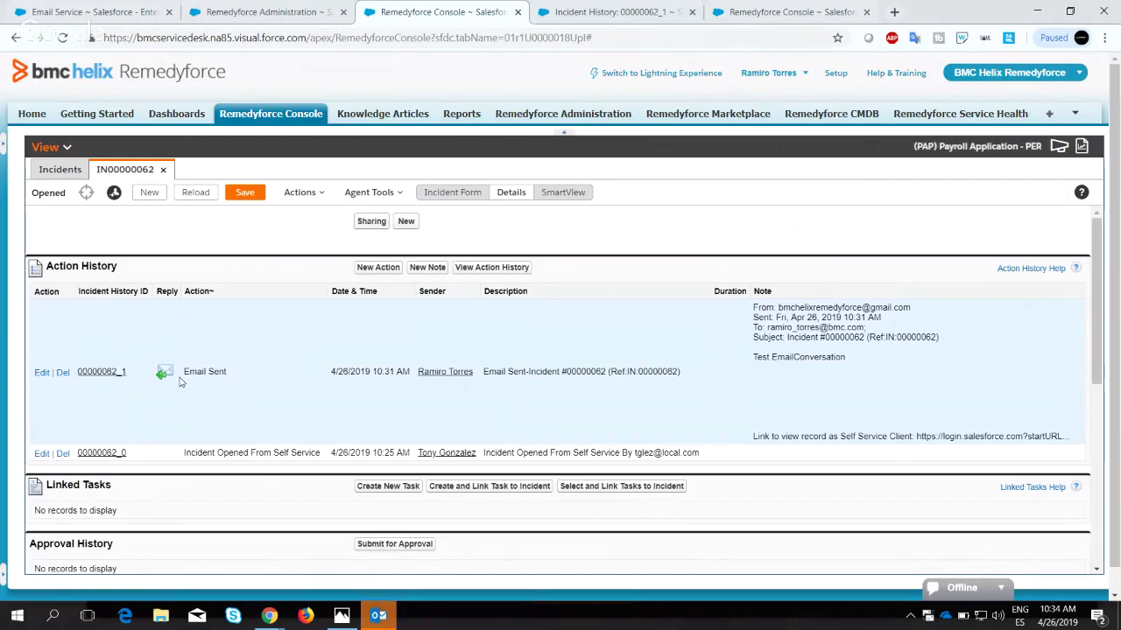
left_click(378, 616)
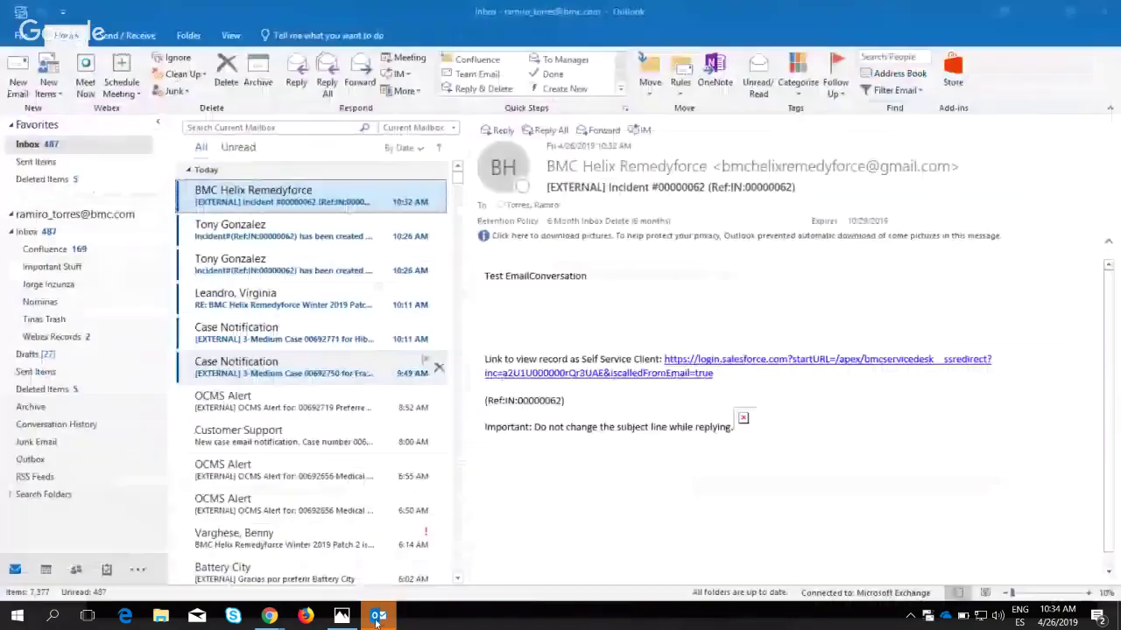
Open the Incident #00000062 email in its own window and check the (Ref:IN:00000062) subject tag.
double_click(362, 203)
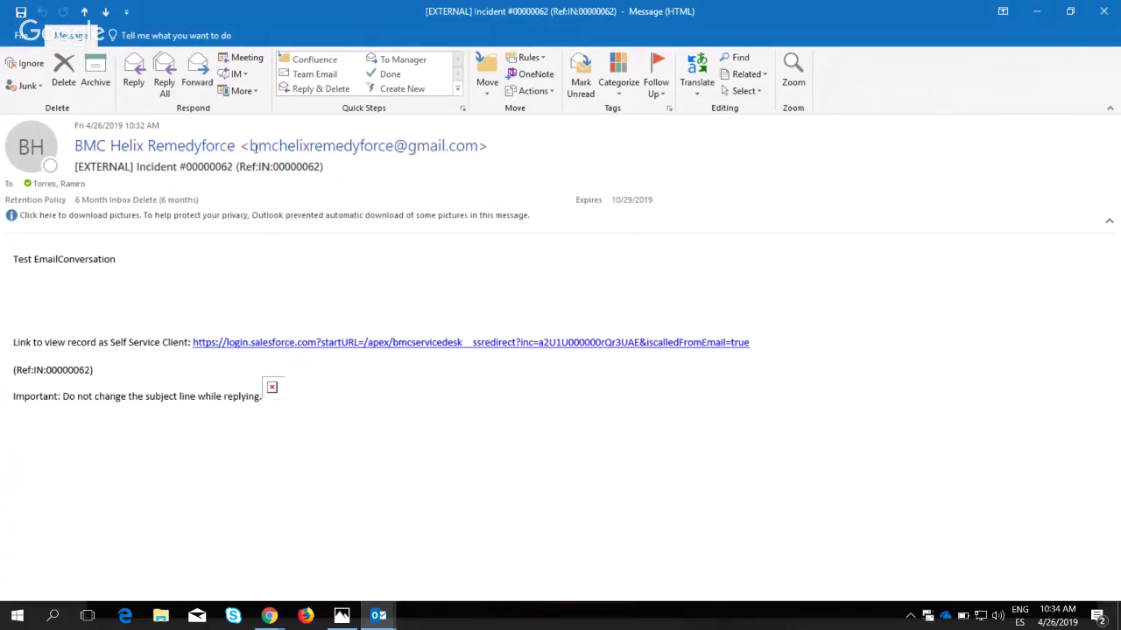
mouse_move(253, 149)
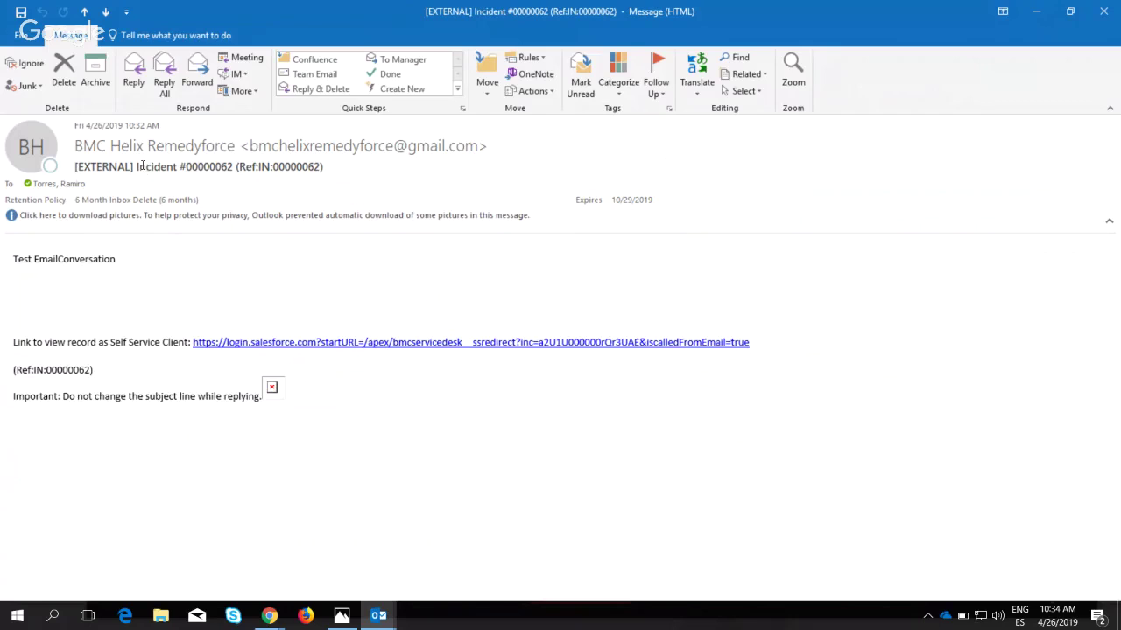
left_click_drag(139, 169, 337, 179)
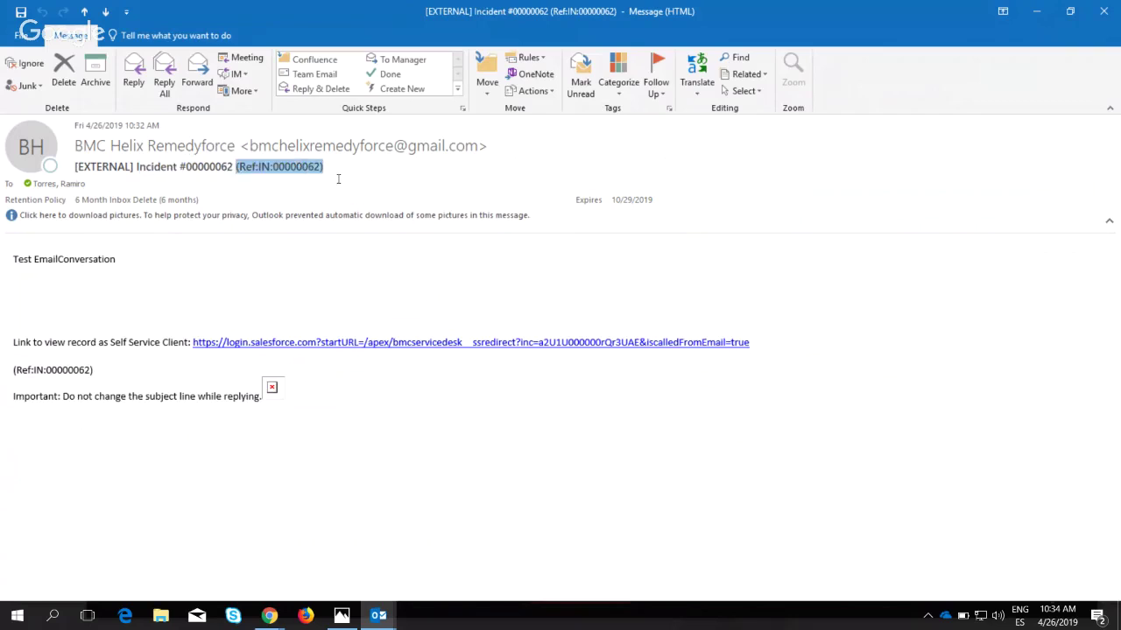
left_click(236, 169)
left_click_drag(235, 168, 338, 166)
Review the reference line in the message body, then start a Reply All.
left_click_drag(97, 379, 4, 369)
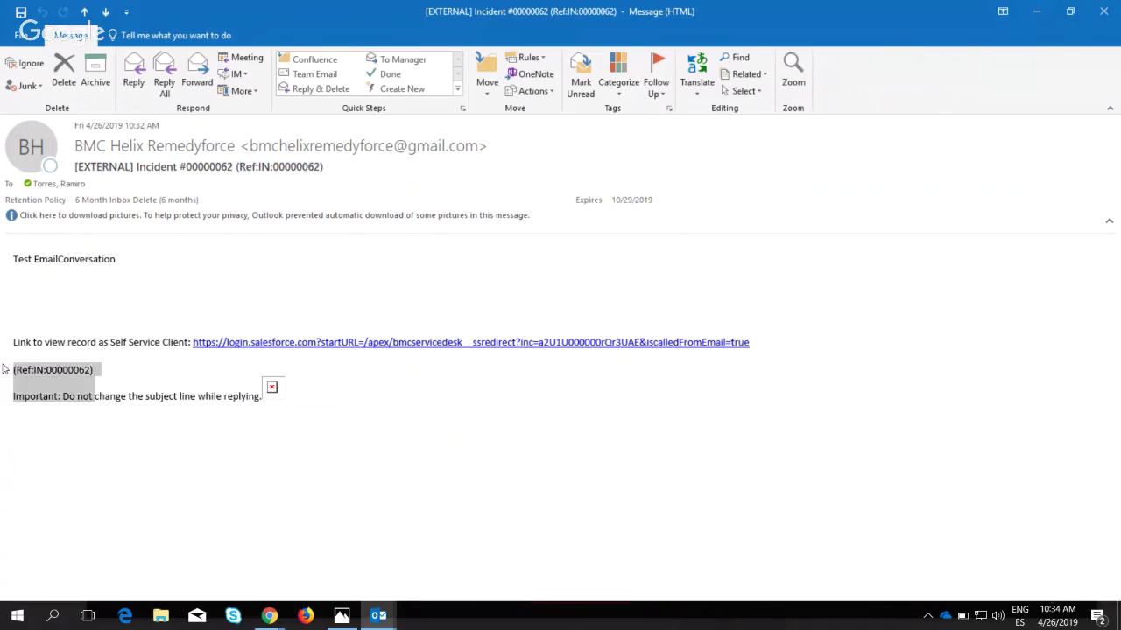
left_click_drag(121, 379, 261, 398)
left_click(107, 395)
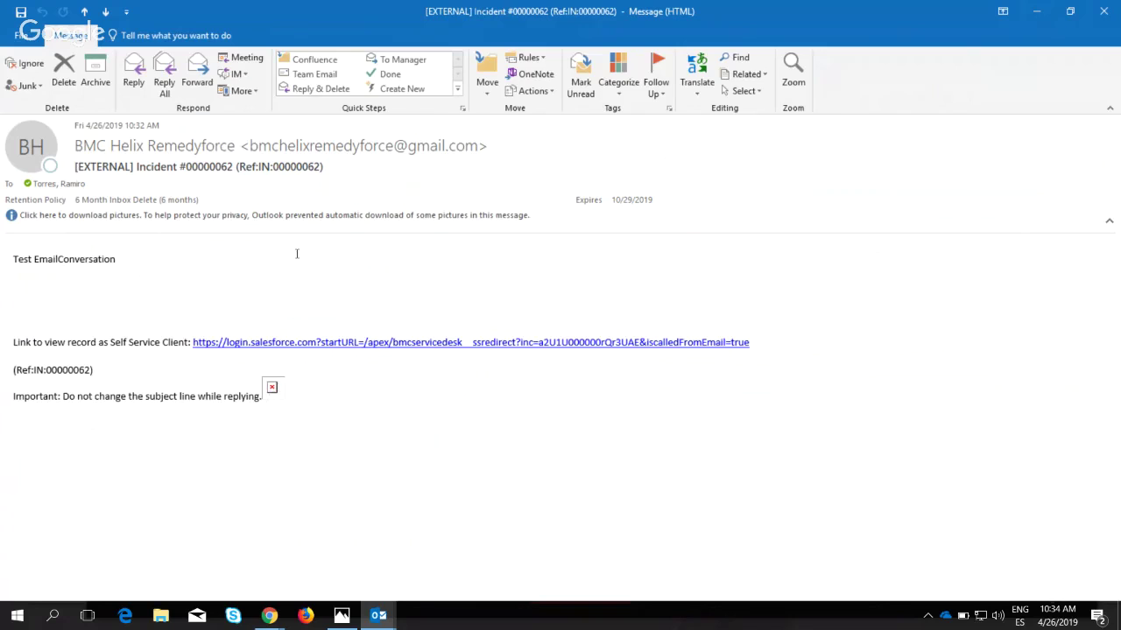
left_click_drag(328, 167, 235, 174)
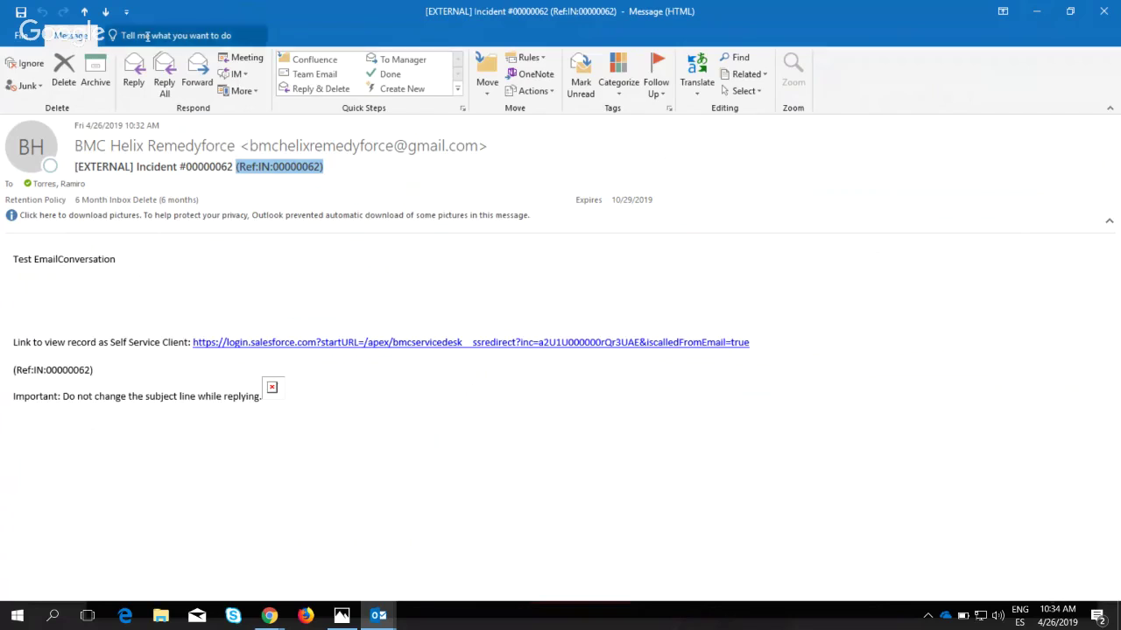
left_click(165, 85)
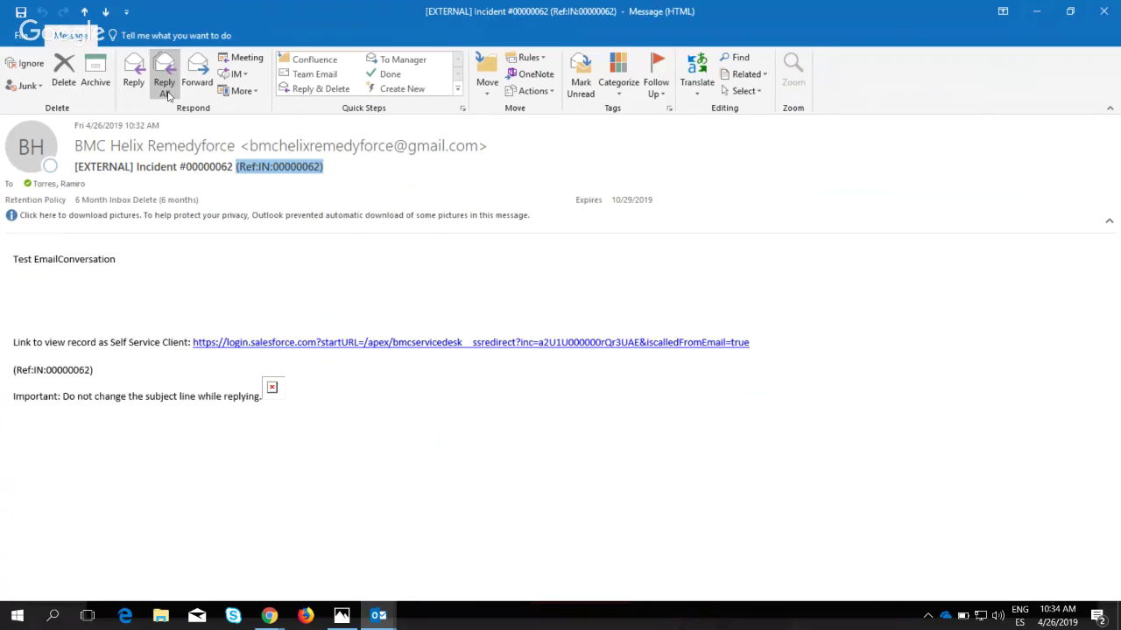
Allow picture downloads for the reply and confirm its subject keeps the (Ref:IN:00000062) tag.
left_click(499, 403)
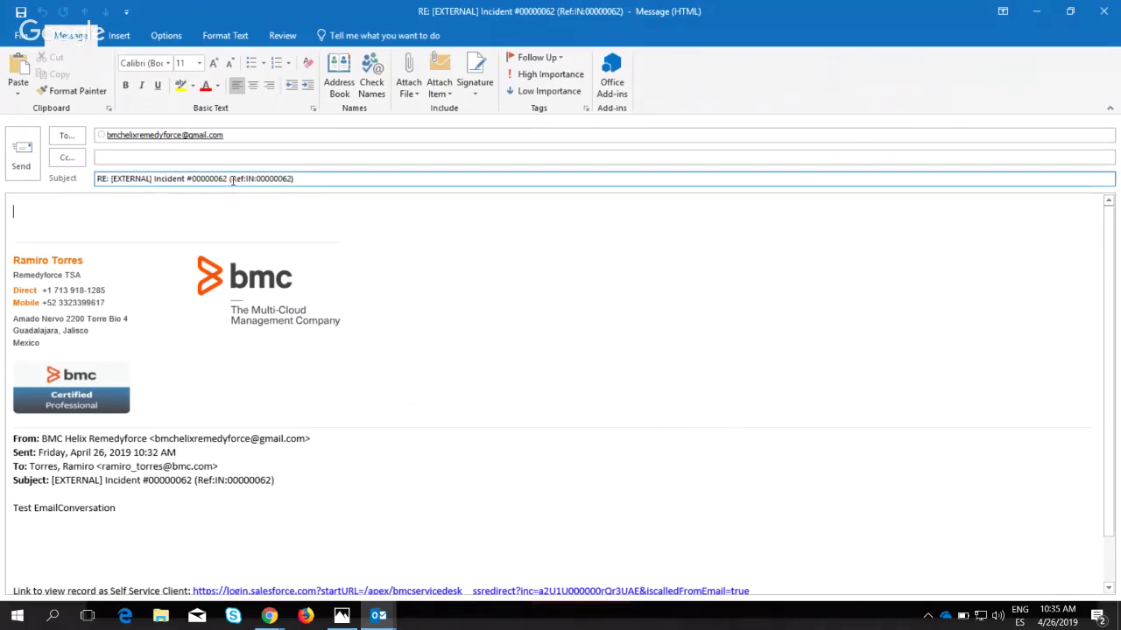
left_click_drag(230, 179, 308, 179)
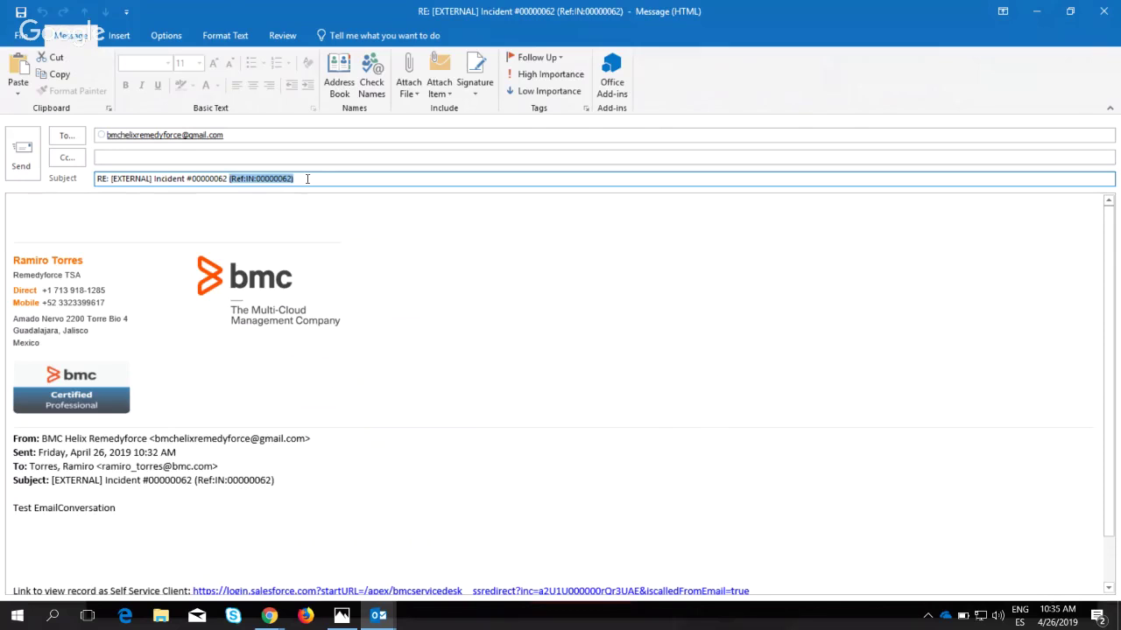
left_click(306, 178)
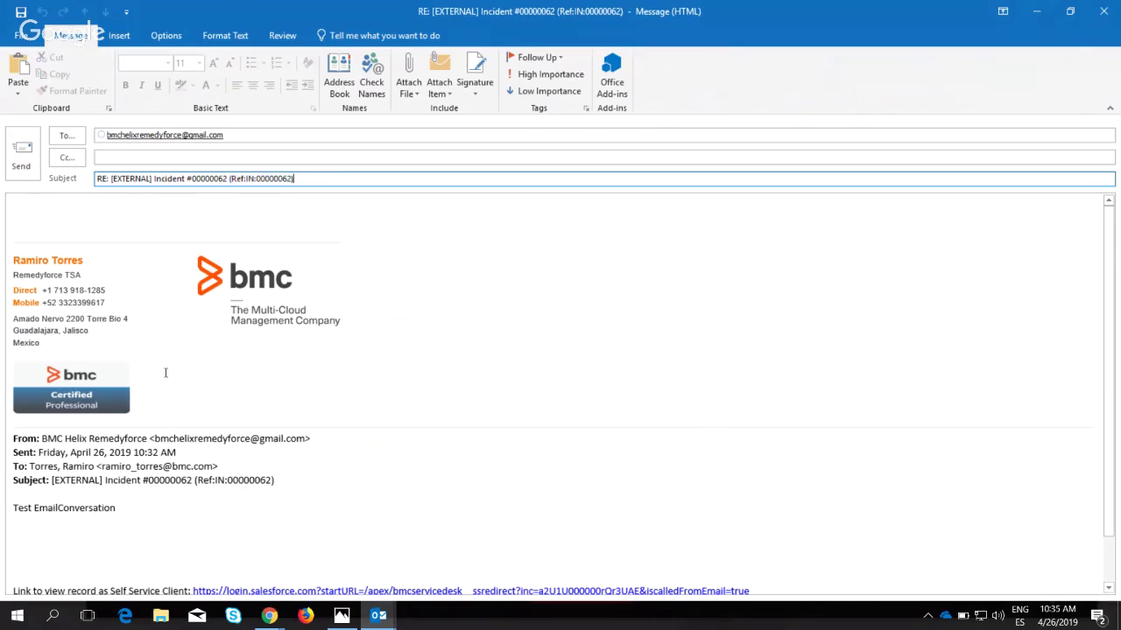
scroll(165, 373, "down", 2)
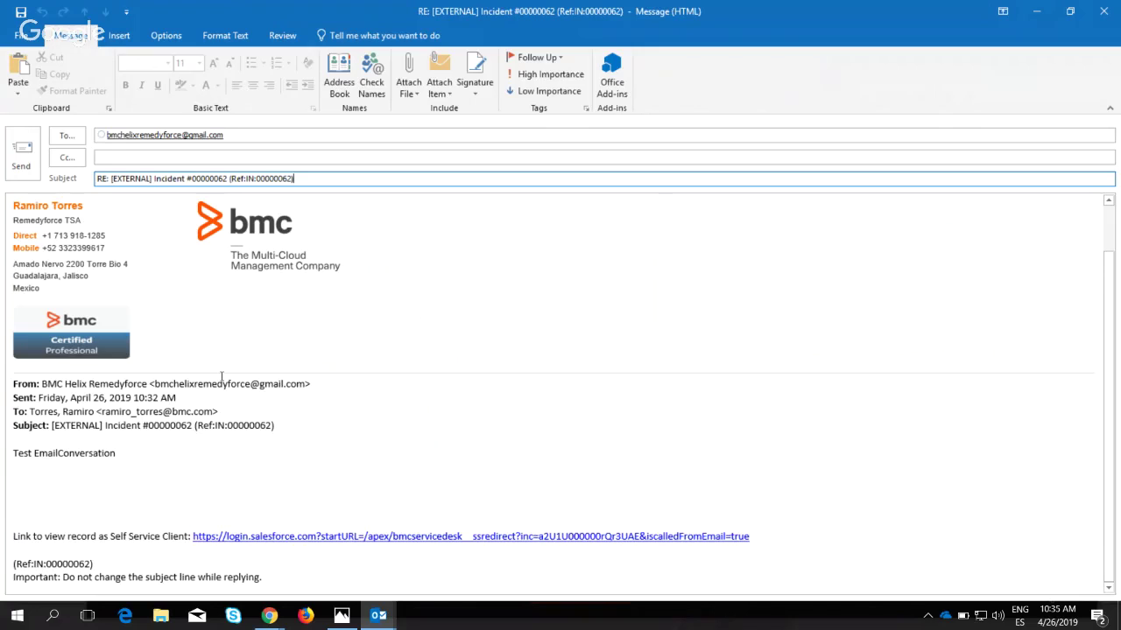
scroll(155, 241, "up", 2)
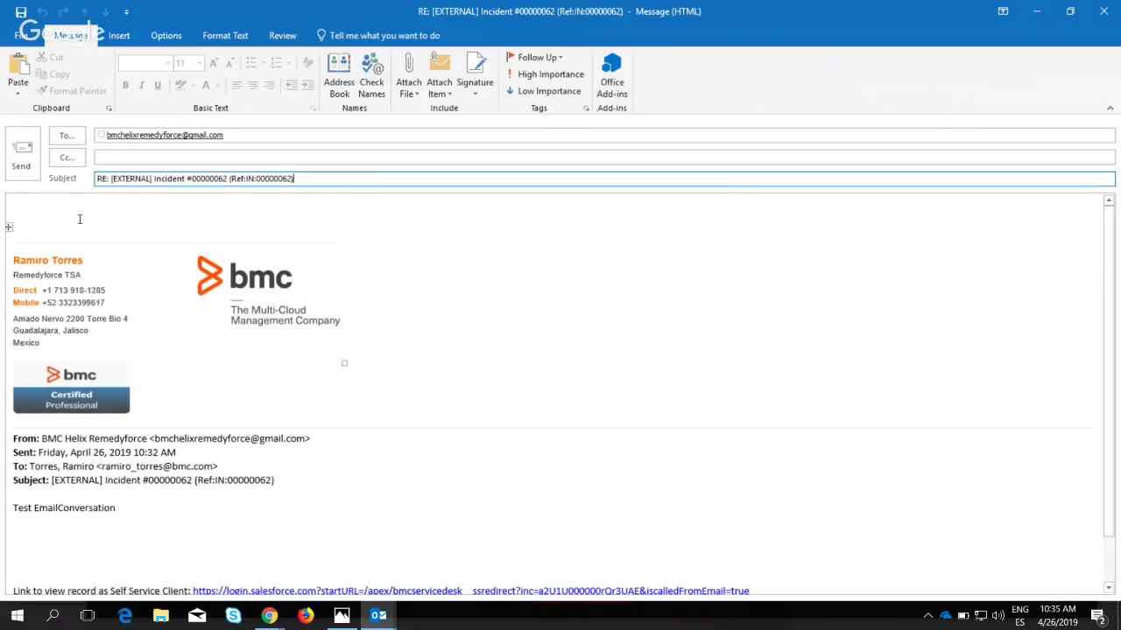